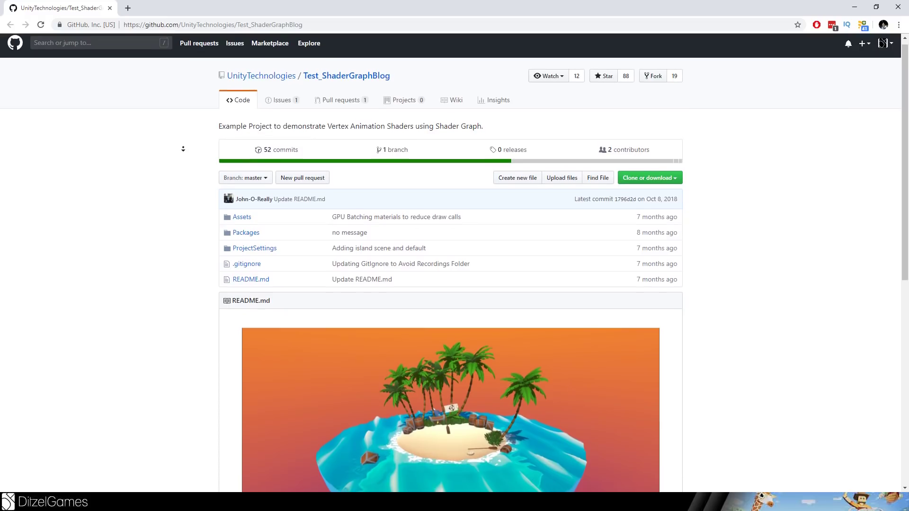
Step: Choose the Lightweight RP template for the new project named Empty in Unity Hub
{"action": "middle_click", "coordinate": [183, 149]}
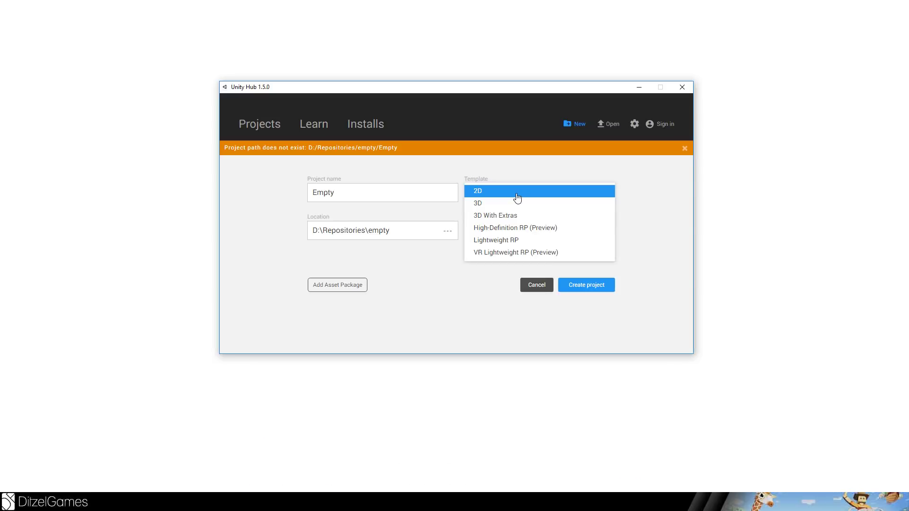
{"action": "left_click", "coordinate": [529, 245]}
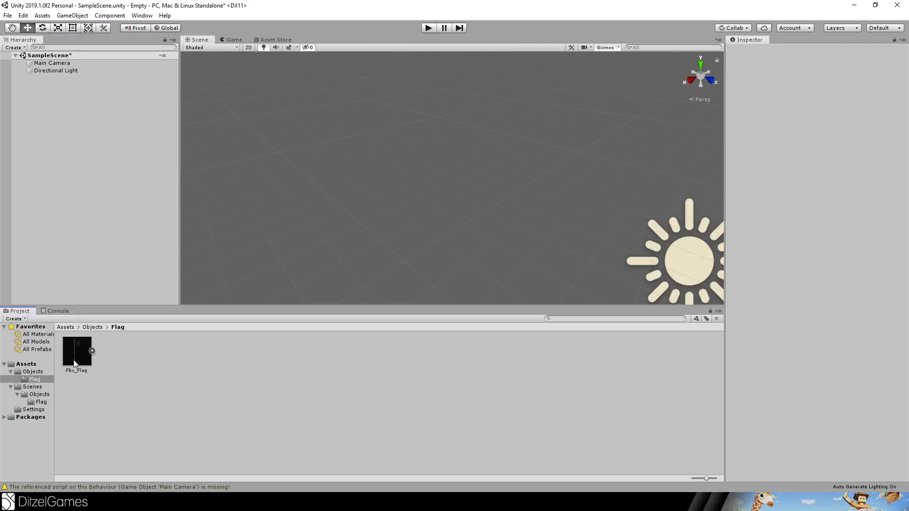
Step: Place the Fbx_Flag model in the scene and set its position to 0, 0, 0
{"action": "left_click_drag", "start_coordinate": [74, 364], "coordinate": [439, 202]}
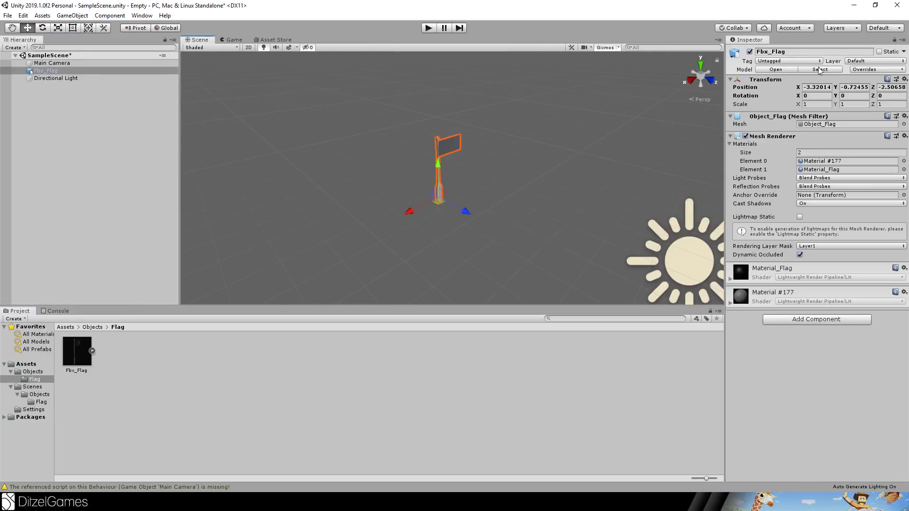
{"action": "left_click", "coordinate": [810, 87]}
{"action": "type", "text": "0"}
{"action": "key", "text": "Tab"}
{"action": "type", "text": "0"}
{"action": "key", "text": "Return"}
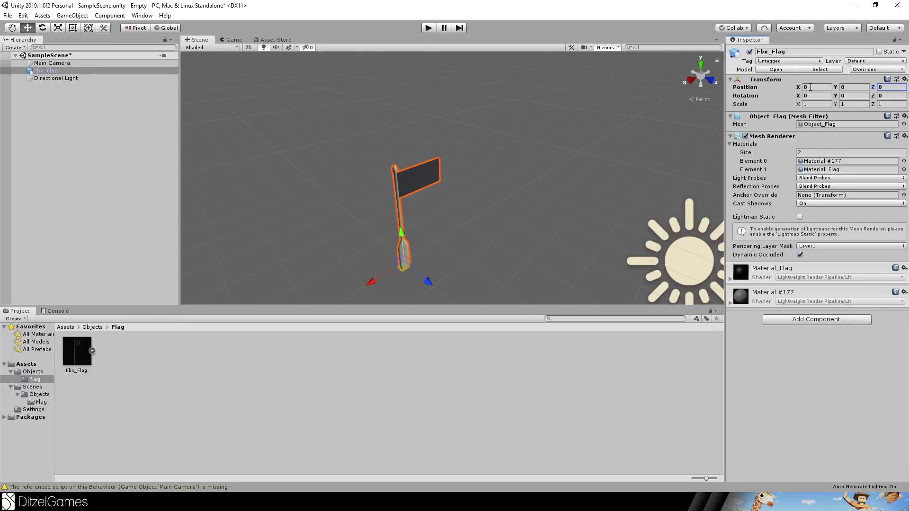
Step: Create a new material with the brown base colour 7E3D00 and apply it to the flagpole
{"action": "right_click", "coordinate": [140, 370]}
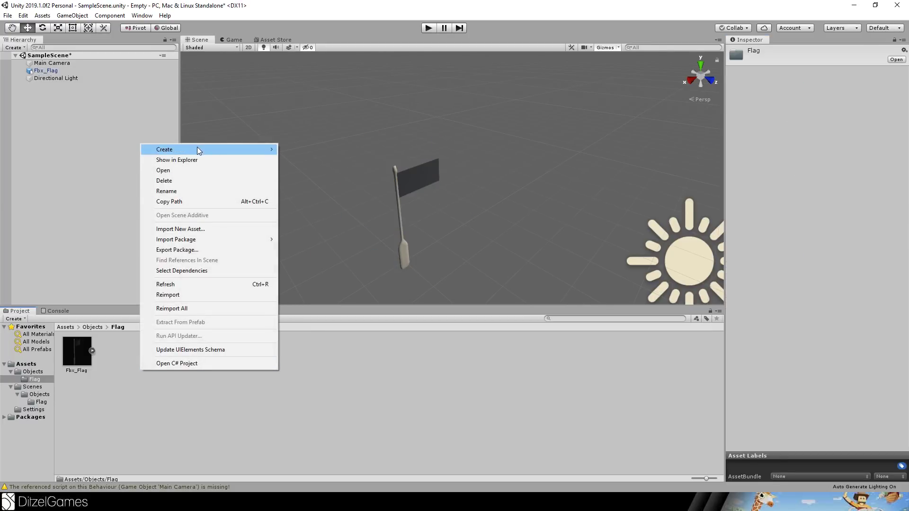
{"action": "mouse_move", "coordinate": [197, 148]}
{"action": "left_click", "coordinate": [331, 263]}
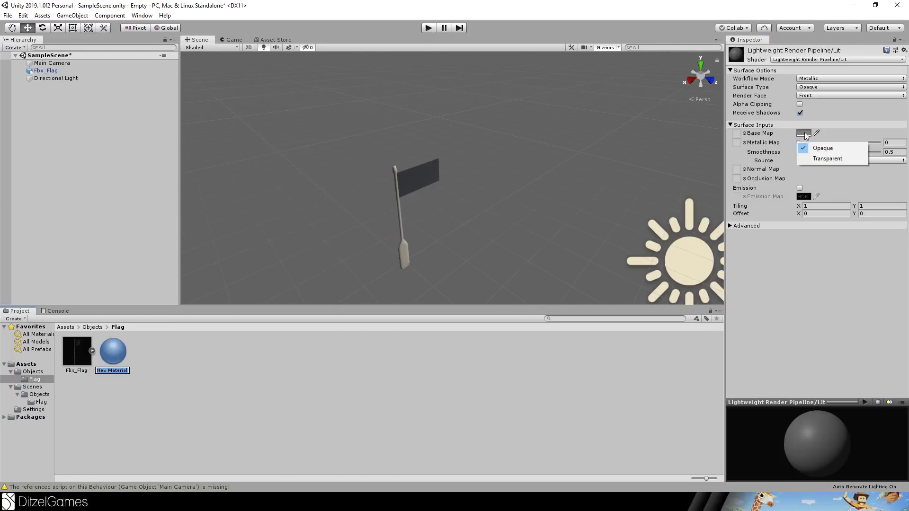
{"action": "left_click", "coordinate": [807, 133]}
{"action": "left_click", "coordinate": [804, 204]}
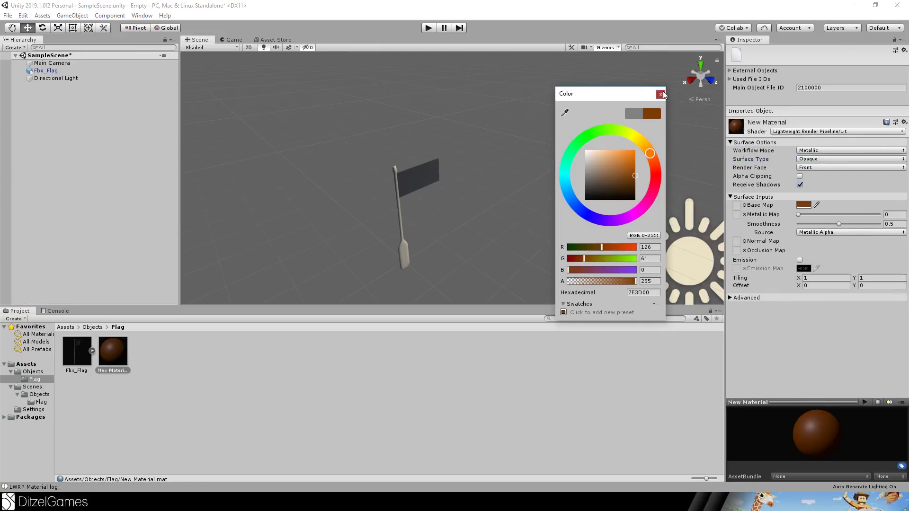
{"action": "left_click", "coordinate": [662, 93]}
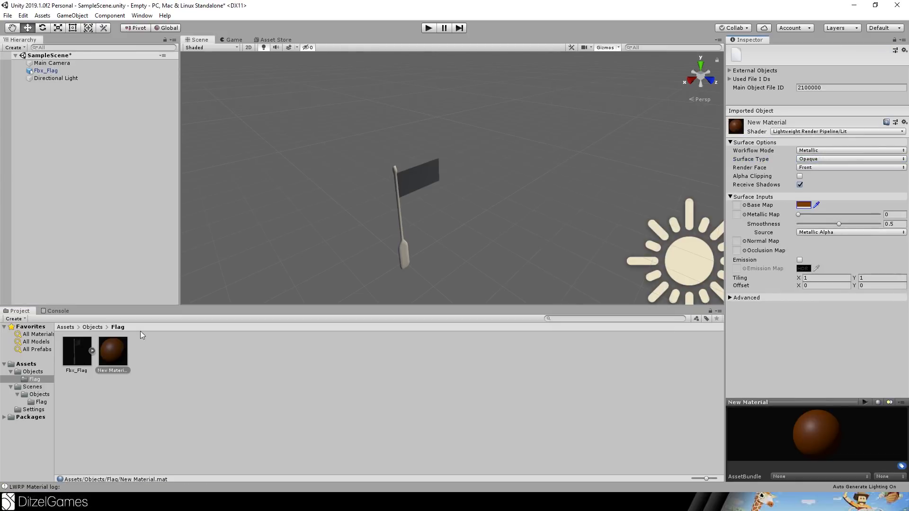
{"action": "left_click_drag", "start_coordinate": [113, 351], "coordinate": [409, 254]}
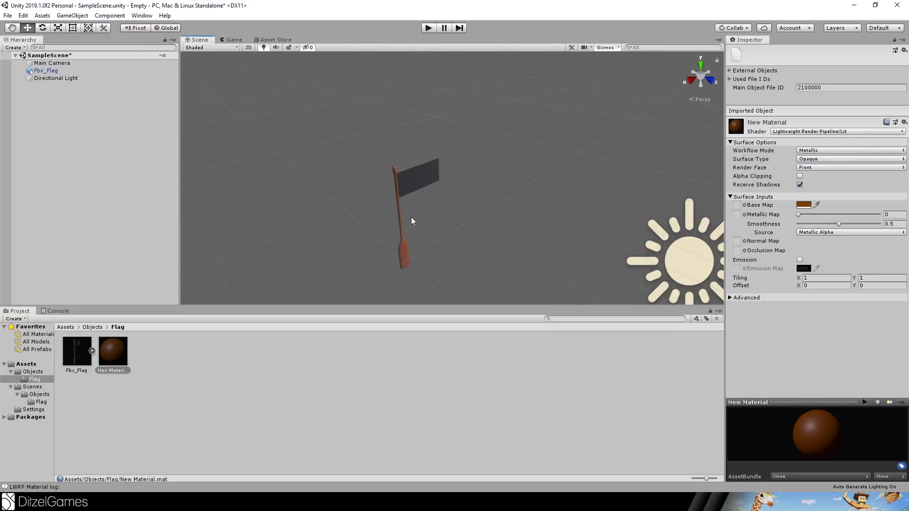
Step: Create a PBR Graph shader named FlagGraph in the Flag folder
{"action": "scroll", "coordinate": [424, 214], "scroll_direction": "up", "scroll_amount": 3}
{"action": "middle_click_drag", "start_coordinate": [516, 256], "coordinate": [487, 216]}
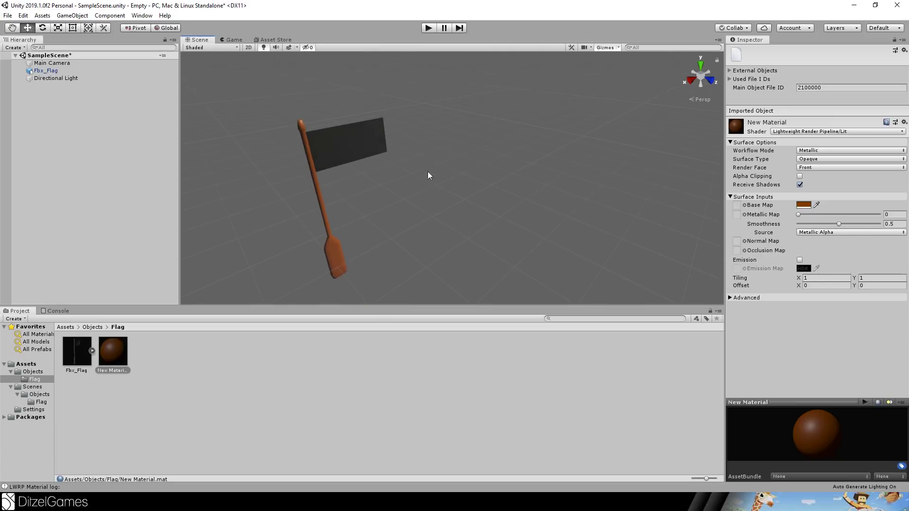
{"action": "right_click_drag", "start_coordinate": [526, 232], "coordinate": [460, 214]}
{"action": "left_click_drag", "start_coordinate": [462, 219], "coordinate": [440, 227], "text": "alt"}
{"action": "right_click", "coordinate": [156, 349]}
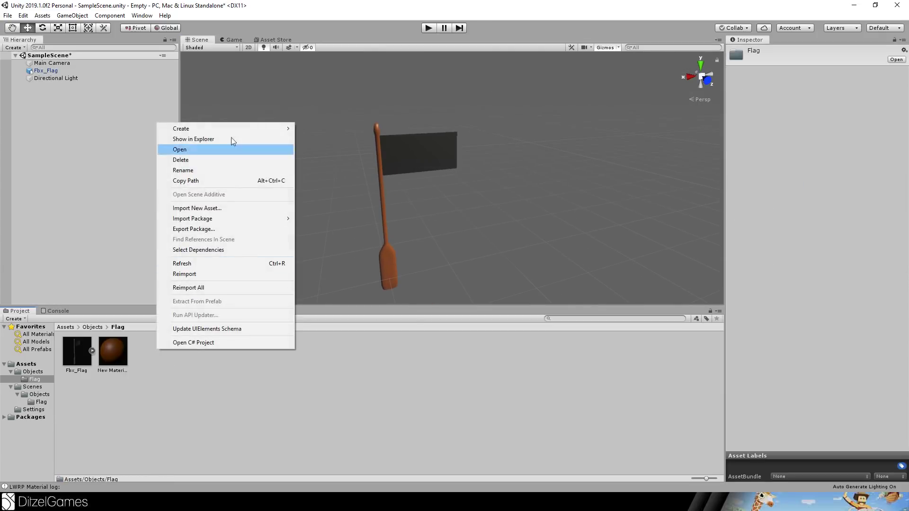
{"action": "mouse_move", "coordinate": [263, 126]}
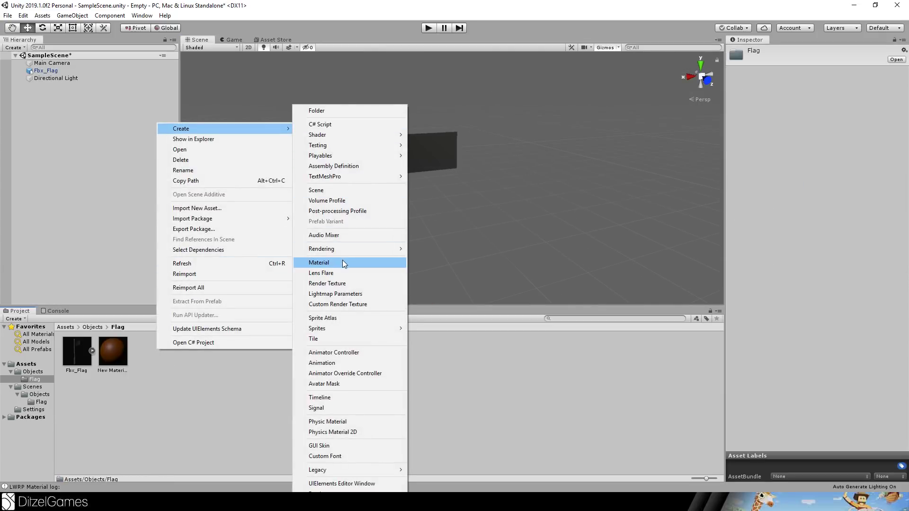
{"action": "mouse_move", "coordinate": [329, 151]}
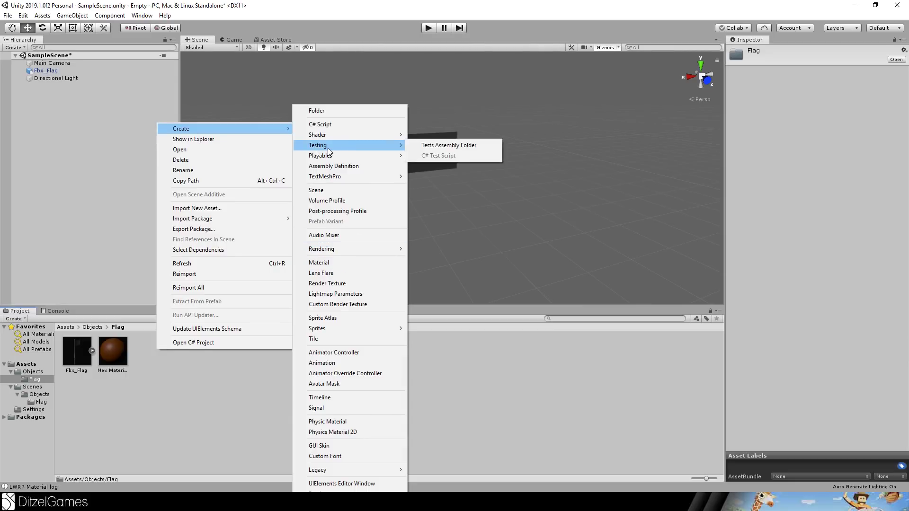
{"action": "mouse_move", "coordinate": [336, 134]}
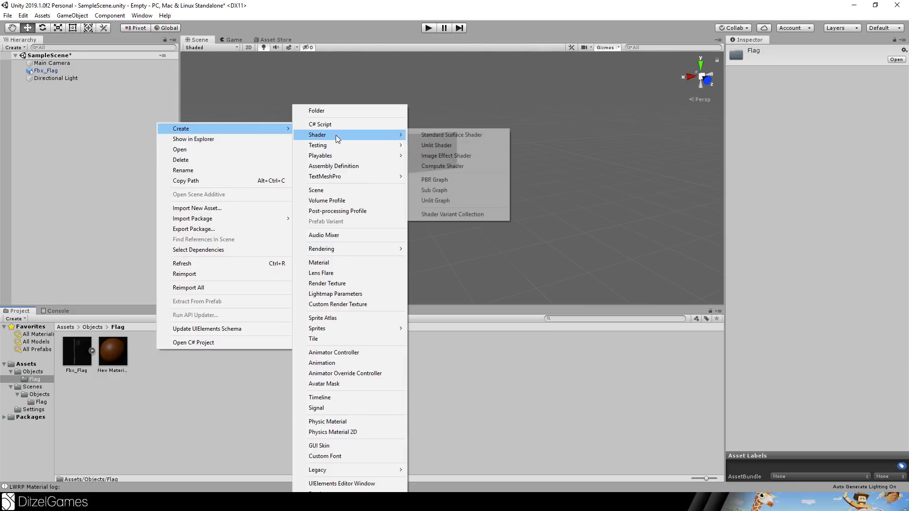
{"action": "left_click", "coordinate": [465, 185]}
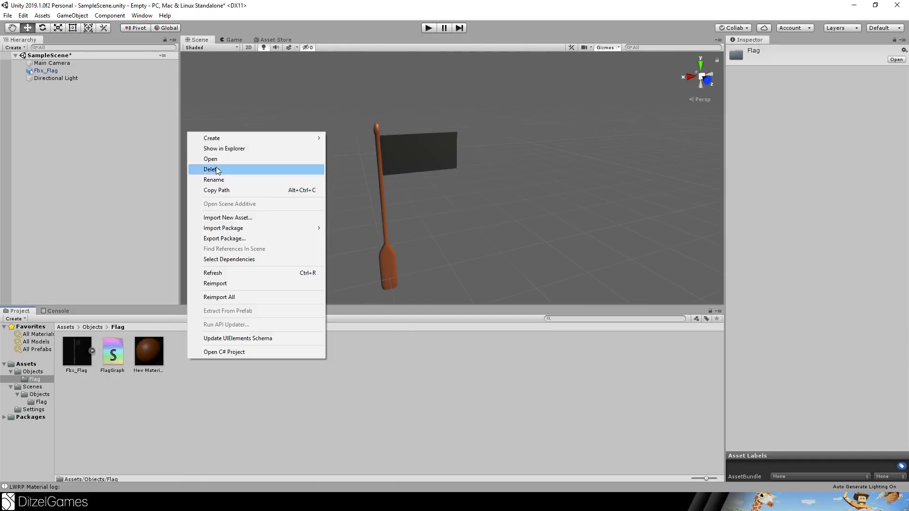
Step: Create a second material in the Flag folder and name it Flag
{"action": "mouse_move", "coordinate": [231, 137]}
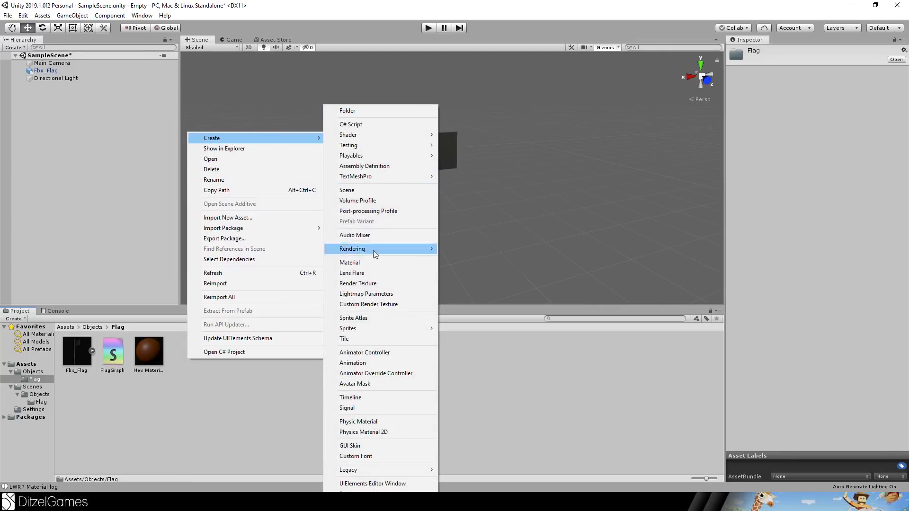
{"action": "left_click", "coordinate": [379, 266]}
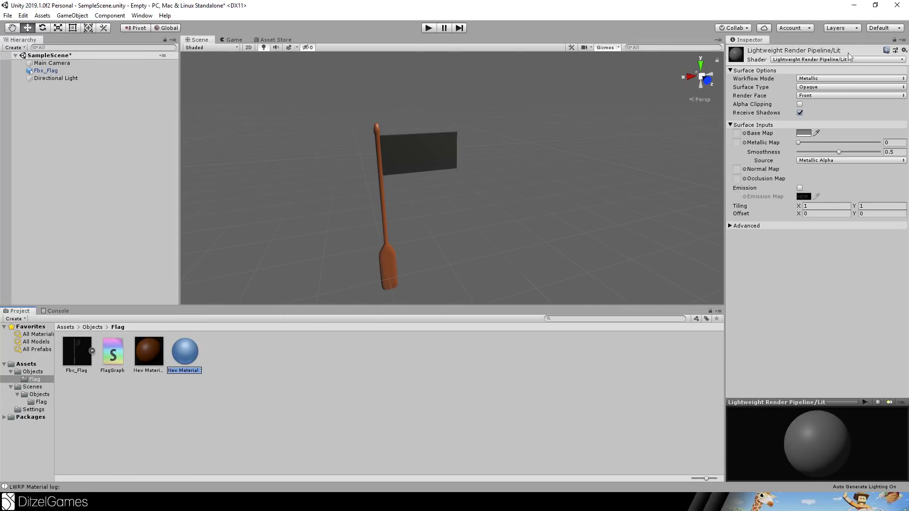
{"action": "key", "text": "Return"}
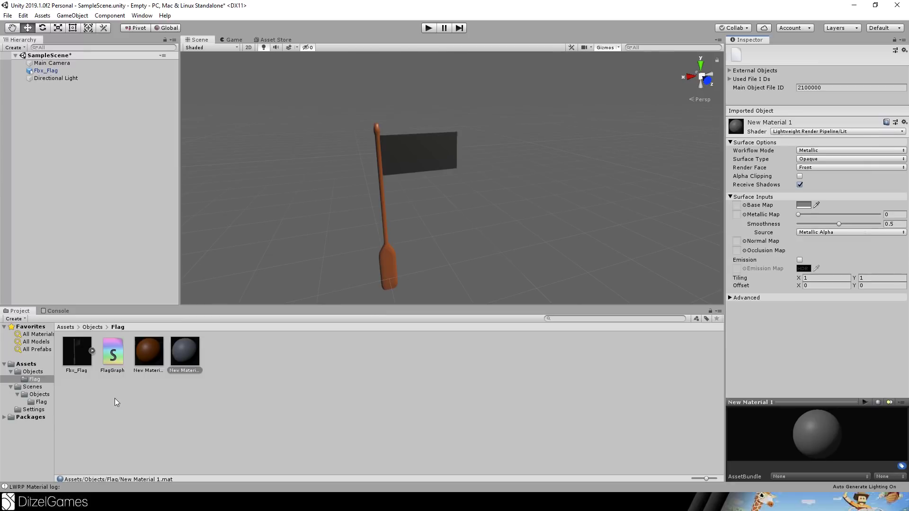
{"action": "left_click", "coordinate": [185, 370]}
{"action": "type", "text": "Flag"}
{"action": "key", "text": "Return"}
Step: Assign the Shader Graphs/FlagGraph shader to the Flag material and apply the material to the flag's cloth
{"action": "left_click", "coordinate": [810, 132]}
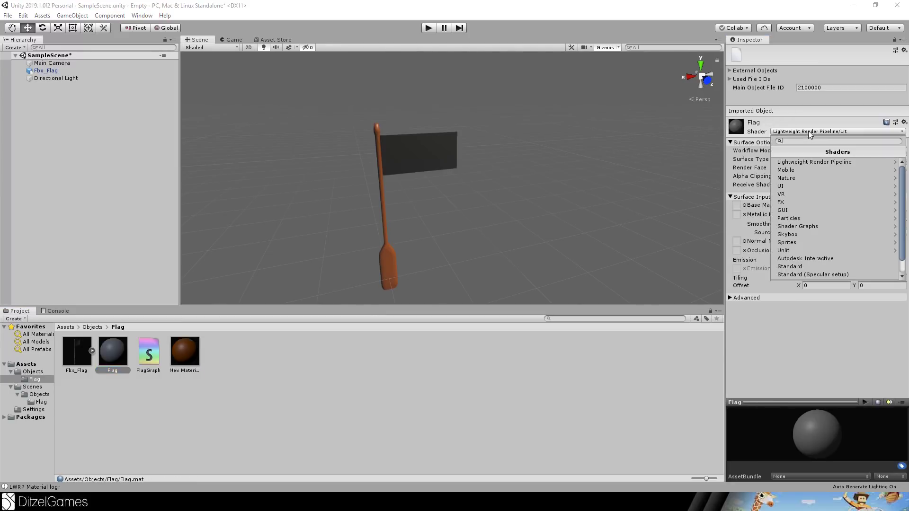
{"action": "type", "text": "f"}
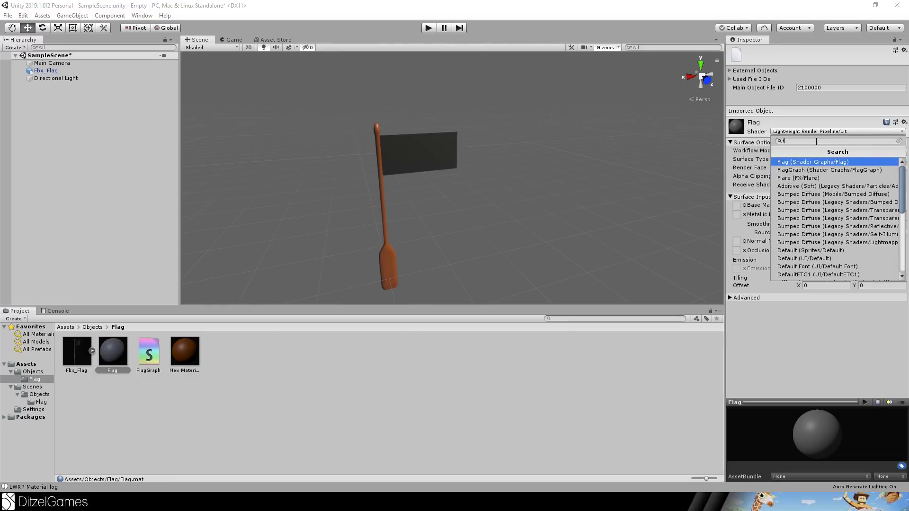
{"action": "type", "text": "l"}
{"action": "left_click", "coordinate": [828, 169]}
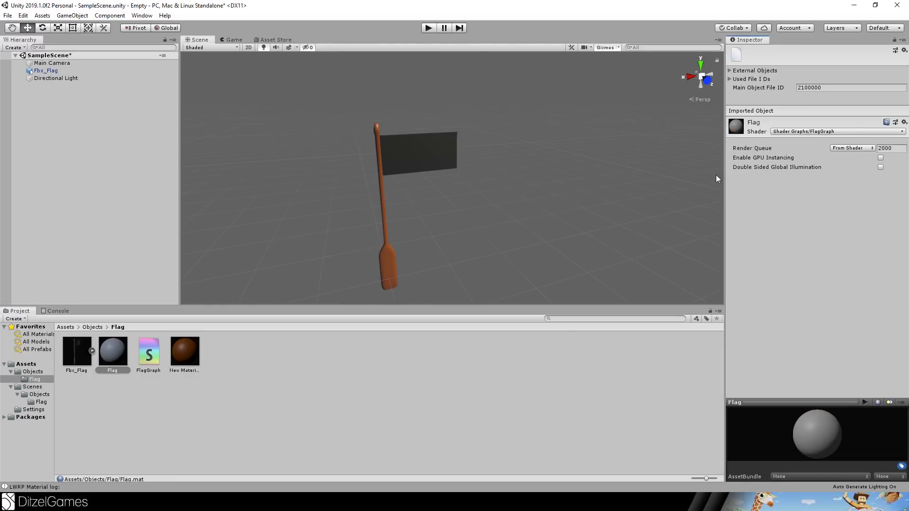
{"action": "left_click_drag", "start_coordinate": [106, 358], "coordinate": [430, 153]}
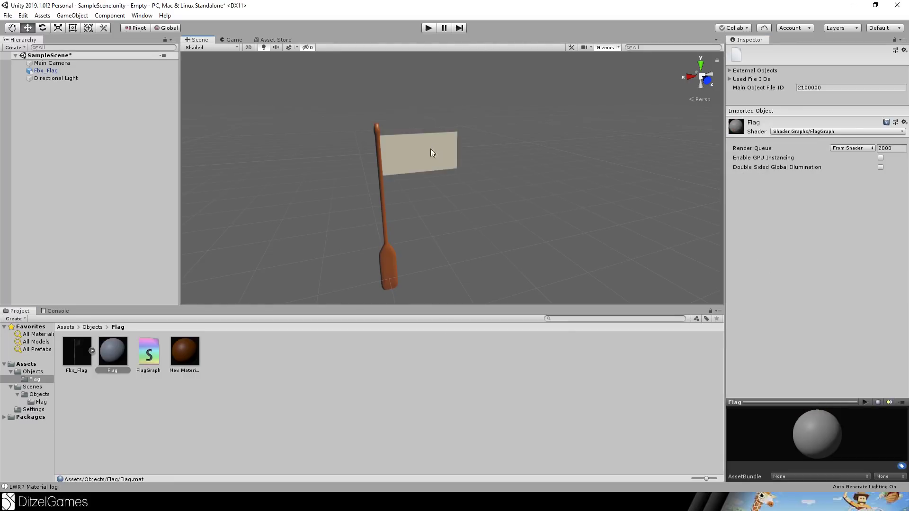
Step: Open FlagGraph in the shader graph editor and add a Position node in its empty area
{"action": "mouse_move", "coordinate": [544, 144]}
{"action": "middle_mouse_down"}
{"action": "mouse_move", "coordinate": [572, 156]}
{"action": "mouse_move", "coordinate": [535, 157]}
{"action": "middle_mouse_up"}
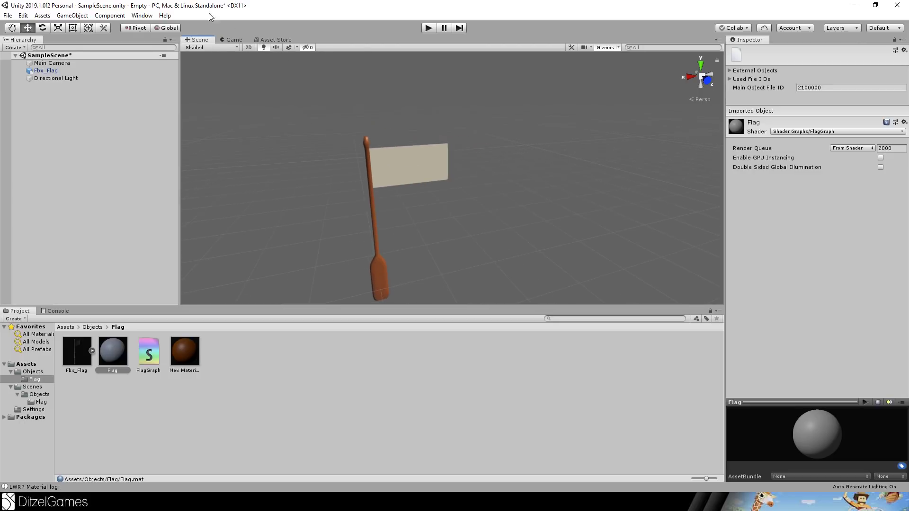
{"action": "left_click", "coordinate": [137, 19]}
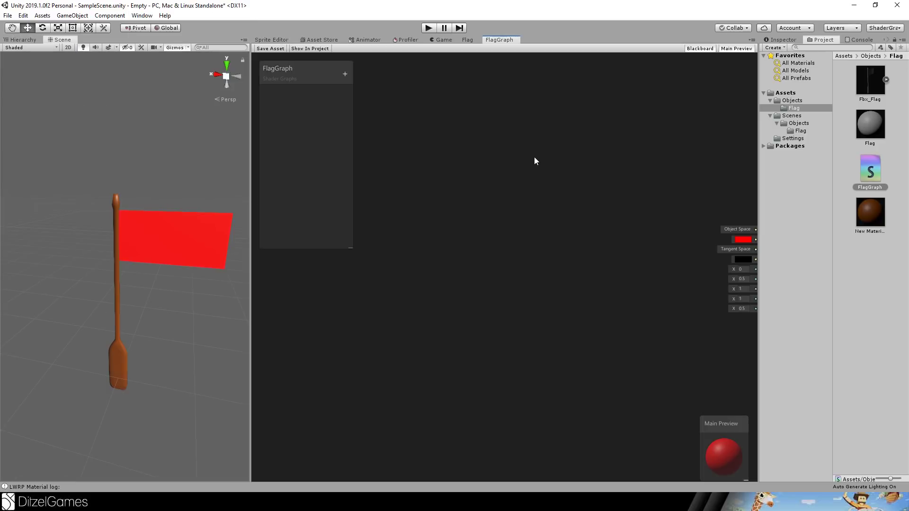
{"action": "key", "text": "space"}
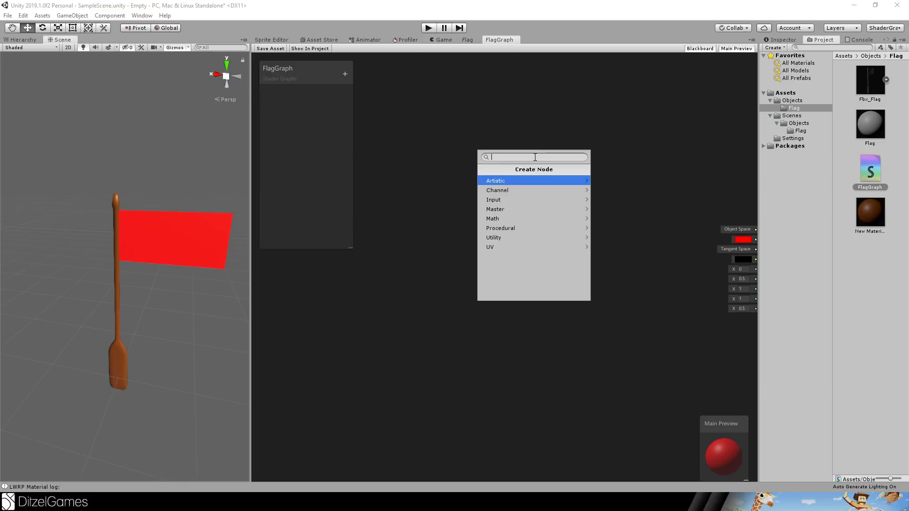
{"action": "key", "text": "Escape"}
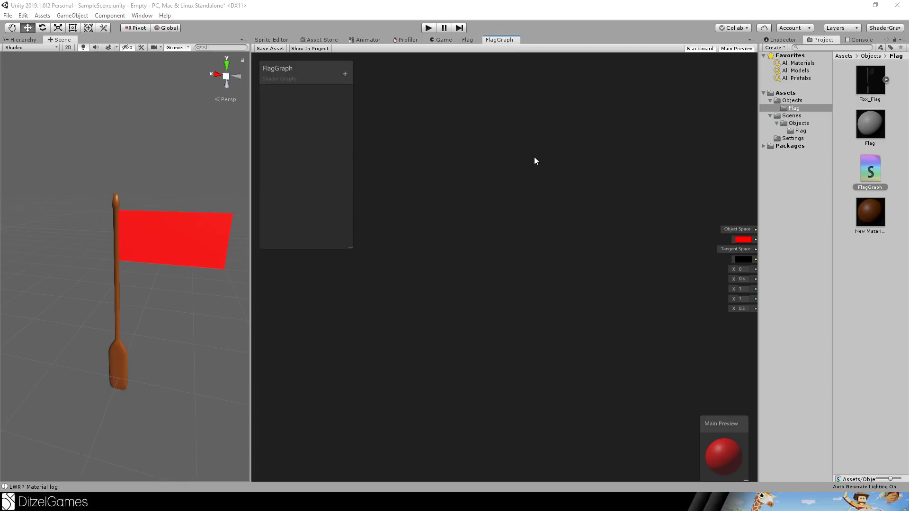
{"action": "key", "text": "space"}
{"action": "type", "text": "pro"}
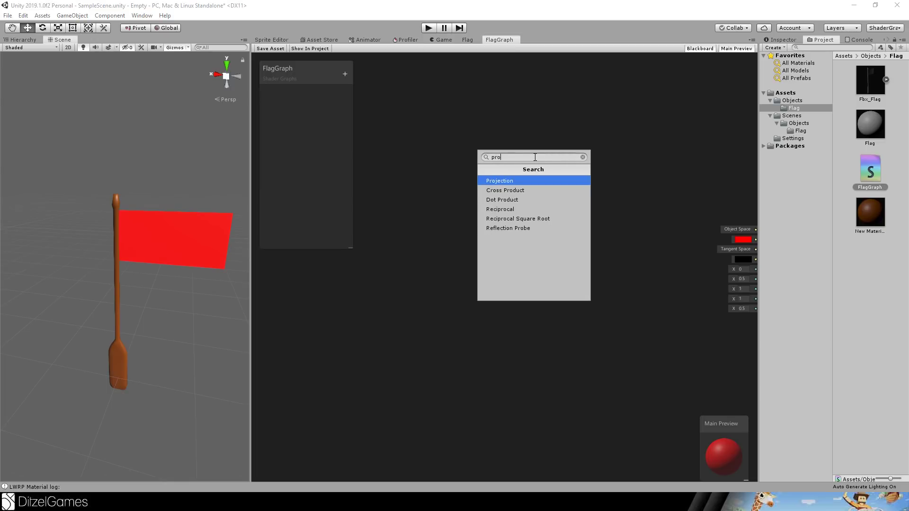
{"action": "key", "text": "BackSpace"}
{"action": "key", "text": "BackSpace"}
{"action": "type", "text": "ost"}
{"action": "key", "text": "BackSpace"}
{"action": "key", "text": "BackSpace"}
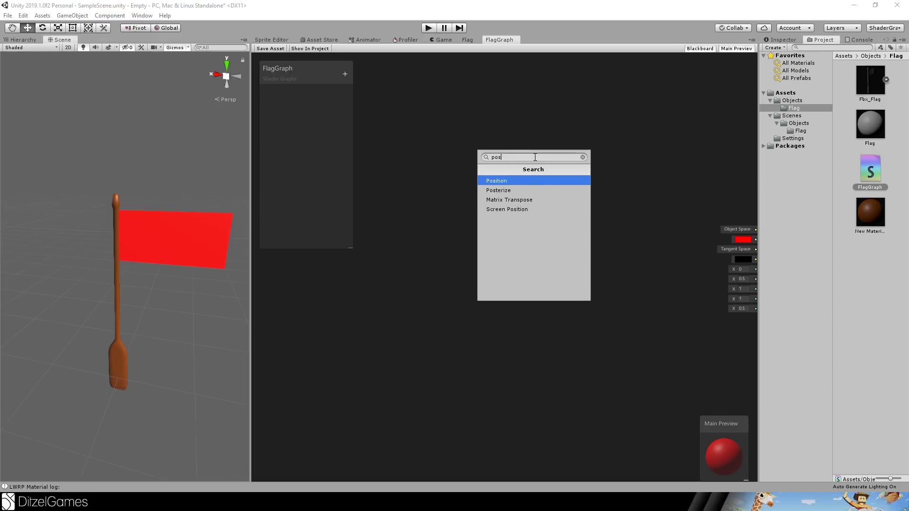
{"action": "type", "text": "st"}
{"action": "key", "text": "BackSpace"}
{"action": "key", "text": "Return"}
{"action": "left_click_drag", "start_coordinate": [565, 177], "coordinate": [447, 186]}
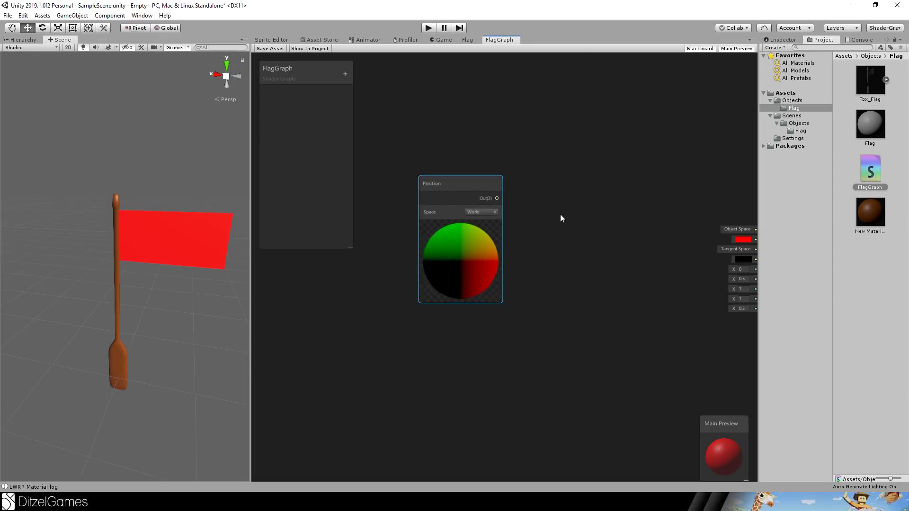
Step: Connect the Position node's output to the Position input of the PBR Master node
{"action": "middle_click_drag", "start_coordinate": [560, 214], "coordinate": [501, 203]}
{"action": "left_click_drag", "start_coordinate": [437, 186], "coordinate": [692, 218]}
{"action": "middle_click_drag", "start_coordinate": [571, 151], "coordinate": [688, 149]}
Step: Look through the Space options of the Position node and review its connection to the master node
{"action": "left_click", "coordinate": [526, 200]}
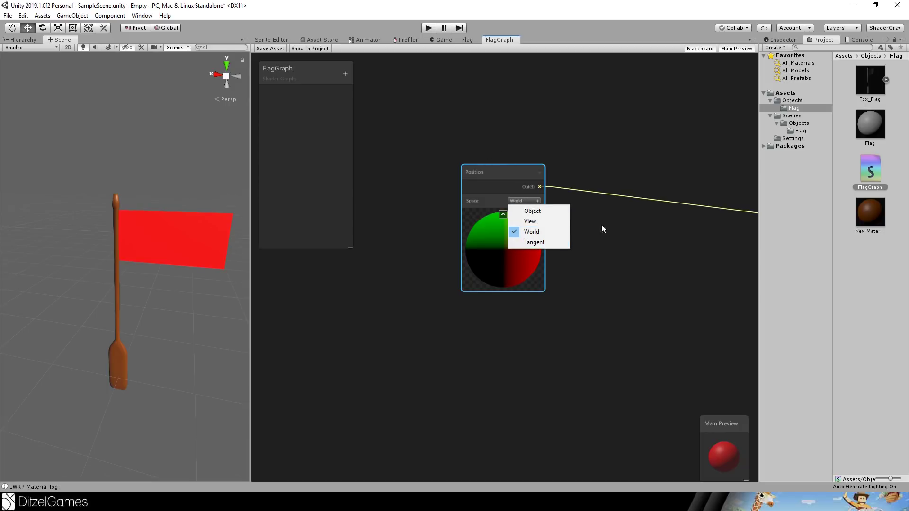
{"action": "left_click", "coordinate": [461, 178]}
{"action": "left_click", "coordinate": [522, 199]}
{"action": "left_click", "coordinate": [629, 291]}
{"action": "scroll", "coordinate": [621, 287], "scroll_direction": "down", "scroll_amount": 4}
{"action": "scroll", "coordinate": [604, 292], "scroll_direction": "down", "scroll_amount": 3}
{"action": "middle_click_drag", "start_coordinate": [638, 299], "coordinate": [556, 280]}
{"action": "scroll", "coordinate": [557, 280], "scroll_direction": "up", "scroll_amount": 3}
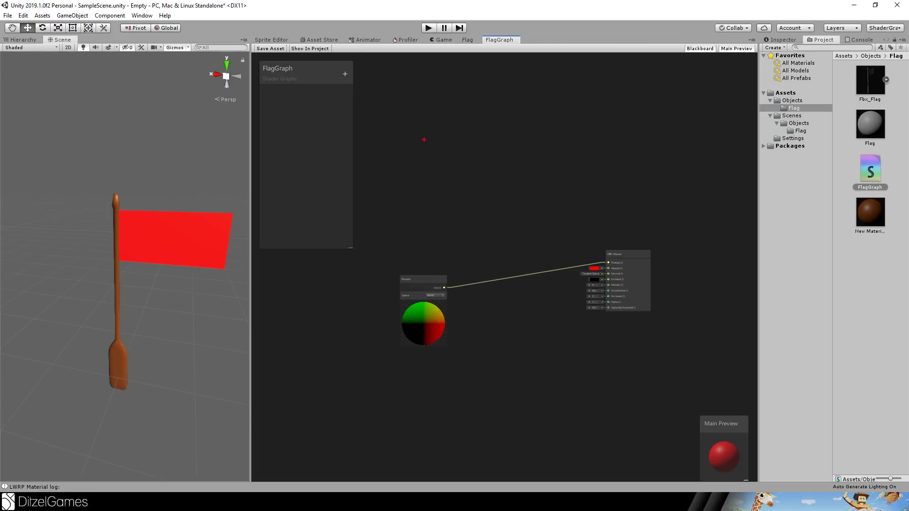
{"action": "mouse_move", "coordinate": [425, 118]}
{"action": "left_mouse_down"}
{"action": "mouse_move", "coordinate": [424, 151]}
{"action": "mouse_move", "coordinate": [469, 120]}
{"action": "mouse_move", "coordinate": [422, 116]}
{"action": "mouse_move", "coordinate": [453, 96]}
{"action": "mouse_move", "coordinate": [484, 109]}
{"action": "mouse_move", "coordinate": [472, 118]}
{"action": "mouse_move", "coordinate": [505, 140]}
{"action": "mouse_move", "coordinate": [466, 156]}
{"action": "left_mouse_up"}
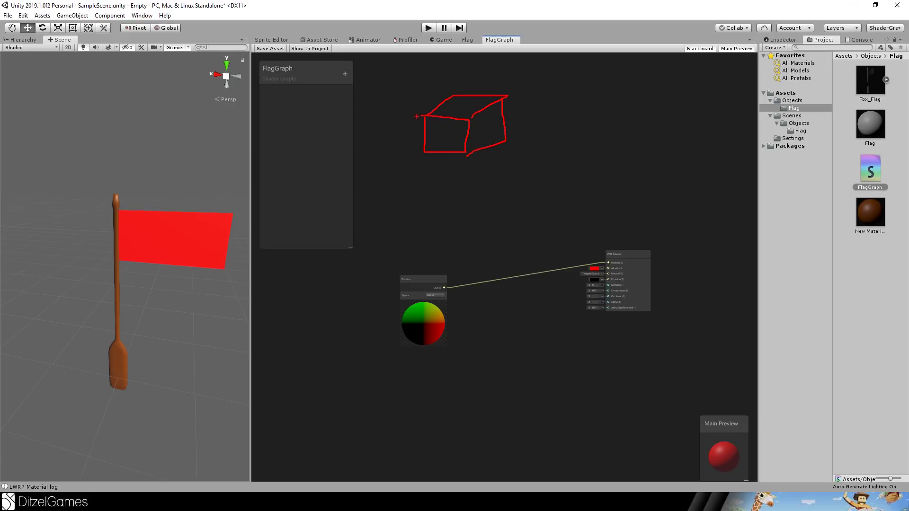
{"action": "left_click_drag", "start_coordinate": [417, 117], "coordinate": [450, 97]}
{"action": "left_click_drag", "start_coordinate": [506, 93], "coordinate": [505, 96]}
{"action": "left_click_drag", "start_coordinate": [464, 122], "coordinate": [468, 120]}
{"action": "mouse_move", "coordinate": [508, 140]}
{"action": "left_mouse_down"}
{"action": "mouse_move", "coordinate": [492, 143]}
{"action": "mouse_move", "coordinate": [505, 140]}
{"action": "left_mouse_up"}
{"action": "mouse_move", "coordinate": [434, 224]}
{"action": "left_mouse_down"}
{"action": "mouse_move", "coordinate": [374, 301]}
{"action": "mouse_move", "coordinate": [380, 402]}
{"action": "mouse_move", "coordinate": [503, 403]}
{"action": "left_mouse_up"}
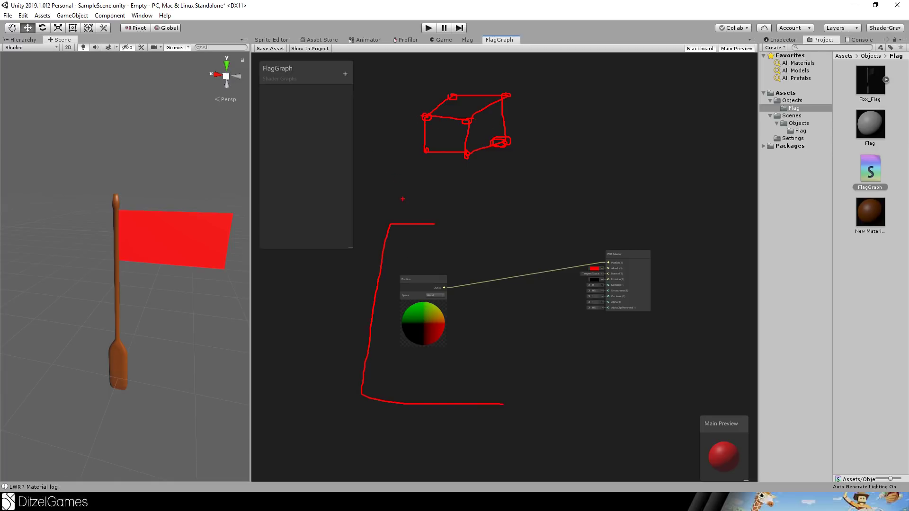
{"action": "mouse_move", "coordinate": [402, 199]}
{"action": "left_mouse_down"}
{"action": "mouse_move", "coordinate": [397, 208]}
{"action": "mouse_move", "coordinate": [429, 196]}
{"action": "mouse_move", "coordinate": [503, 206]}
{"action": "left_mouse_up"}
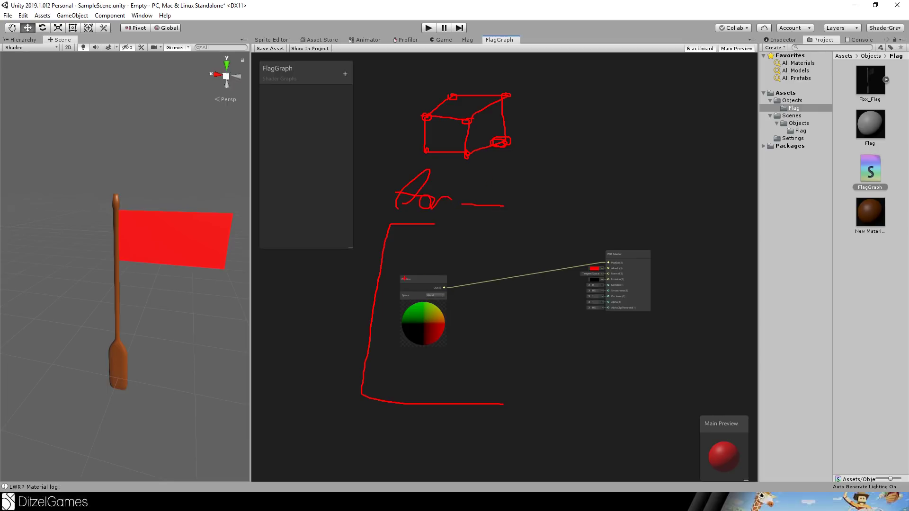
{"action": "mouse_move", "coordinate": [534, 126]}
{"action": "left_mouse_down"}
{"action": "mouse_move", "coordinate": [514, 133]}
{"action": "mouse_move", "coordinate": [522, 141]}
{"action": "left_mouse_up"}
{"action": "mouse_move", "coordinate": [508, 161]}
{"action": "left_mouse_down"}
{"action": "mouse_move", "coordinate": [503, 151]}
{"action": "mouse_move", "coordinate": [512, 149]}
{"action": "left_mouse_up"}
{"action": "mouse_move", "coordinate": [432, 124]}
{"action": "left_mouse_down"}
{"action": "mouse_move", "coordinate": [445, 139]}
{"action": "mouse_move", "coordinate": [460, 127]}
{"action": "mouse_move", "coordinate": [426, 149]}
{"action": "left_mouse_up"}
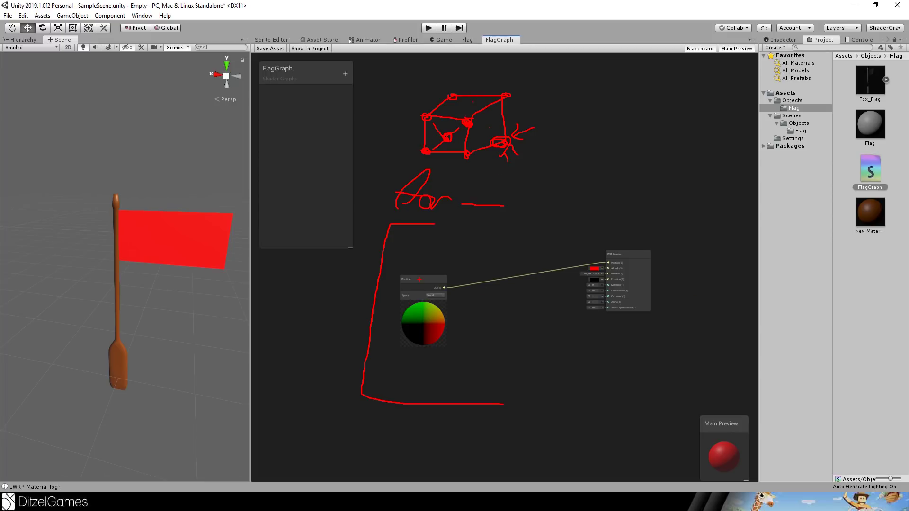
{"action": "mouse_move", "coordinate": [523, 77]}
{"action": "left_mouse_down"}
{"action": "mouse_move", "coordinate": [515, 95]}
{"action": "mouse_move", "coordinate": [586, 107]}
{"action": "left_mouse_up"}
{"action": "left_click_drag", "start_coordinate": [459, 149], "coordinate": [459, 147]}
{"action": "left_click_drag", "start_coordinate": [668, 169], "coordinate": [681, 175]}
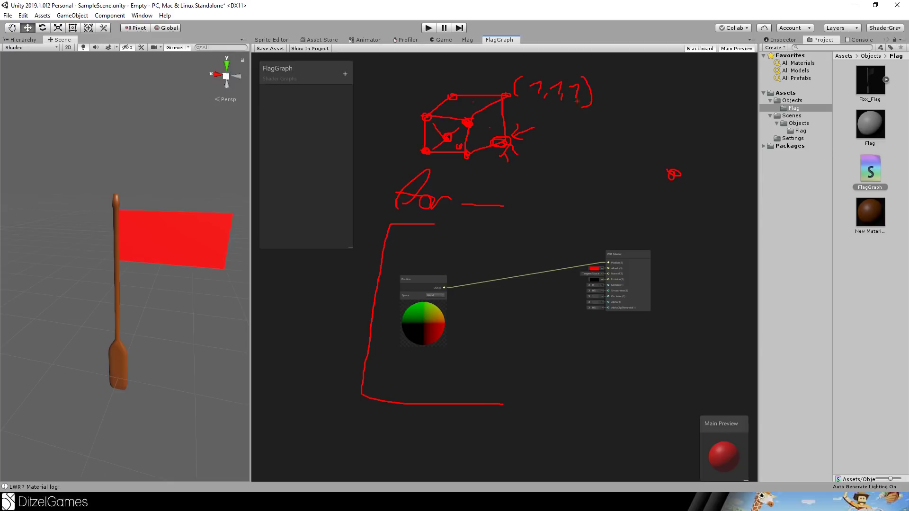
{"action": "left_click_drag", "start_coordinate": [510, 86], "coordinate": [589, 93]}
{"action": "mouse_move", "coordinate": [649, 168]}
{"action": "left_mouse_down"}
{"action": "mouse_move", "coordinate": [588, 169]}
{"action": "mouse_move", "coordinate": [614, 182]}
{"action": "left_mouse_up"}
{"action": "mouse_move", "coordinate": [627, 140]}
{"action": "left_mouse_down"}
{"action": "mouse_move", "coordinate": [635, 157]}
{"action": "mouse_move", "coordinate": [619, 157]}
{"action": "mouse_move", "coordinate": [623, 143]}
{"action": "left_mouse_up"}
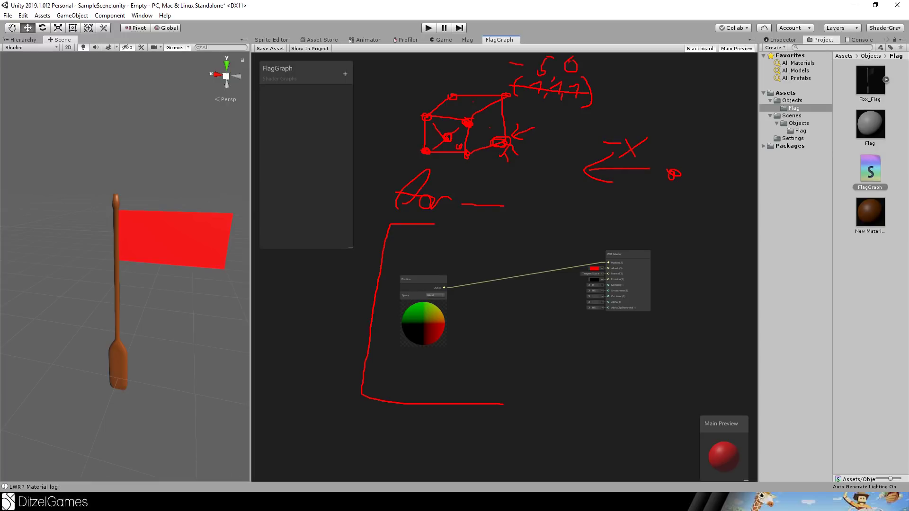
{"action": "mouse_move", "coordinate": [660, 178]}
{"action": "left_mouse_down"}
{"action": "mouse_move", "coordinate": [470, 154]}
{"action": "mouse_move", "coordinate": [471, 166]}
{"action": "left_mouse_up"}
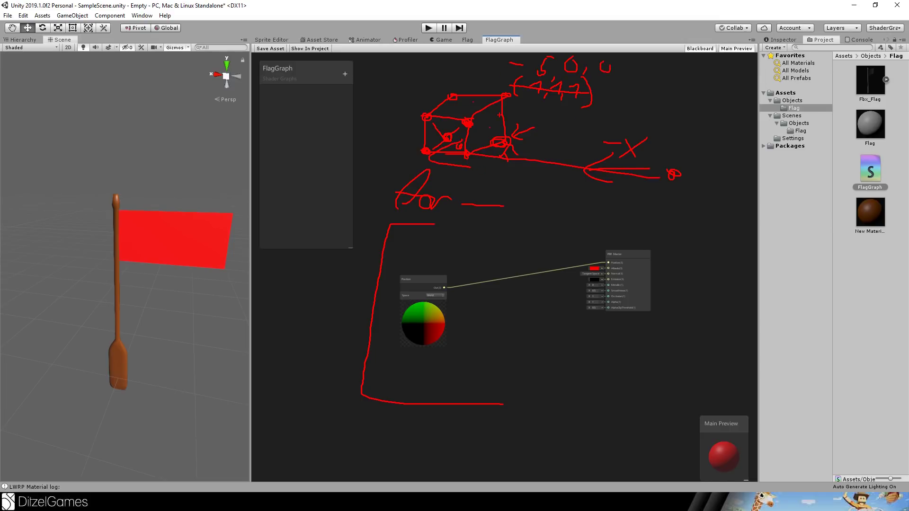
{"action": "key", "text": "Escape"}
Step: Reposition the Position node in the graph and set its Space to Object
{"action": "scroll", "coordinate": [436, 311], "scroll_direction": "up", "scroll_amount": 5}
{"action": "middle_click_drag", "start_coordinate": [480, 321], "coordinate": [535, 302]}
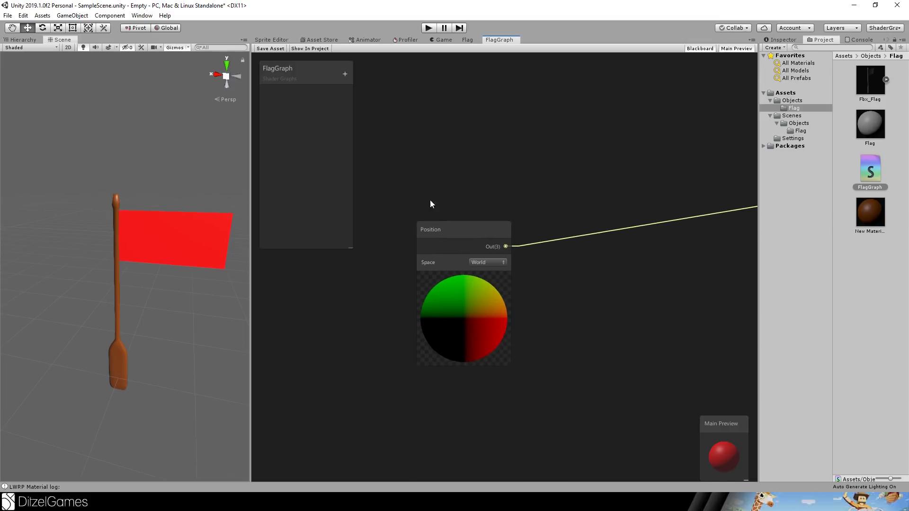
{"action": "left_click_drag", "start_coordinate": [457, 230], "coordinate": [430, 166]}
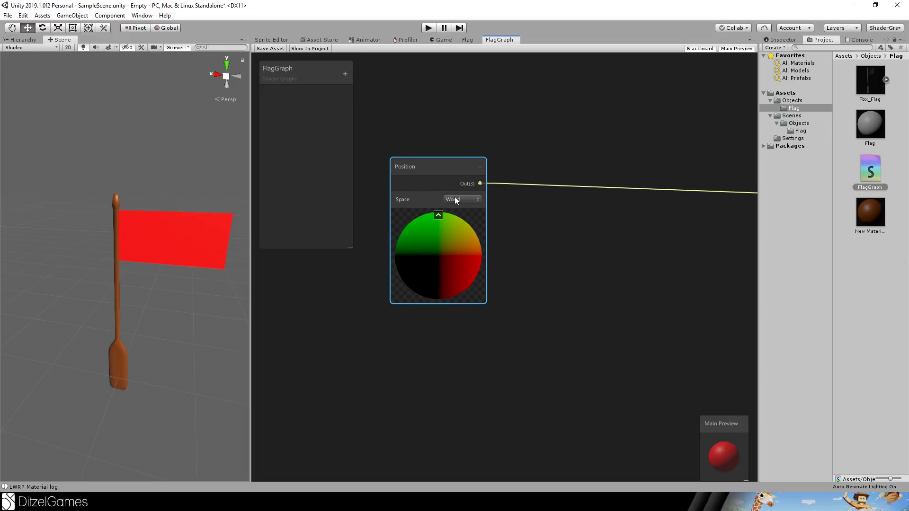
{"action": "left_click", "coordinate": [456, 199]}
{"action": "left_click", "coordinate": [466, 232]}
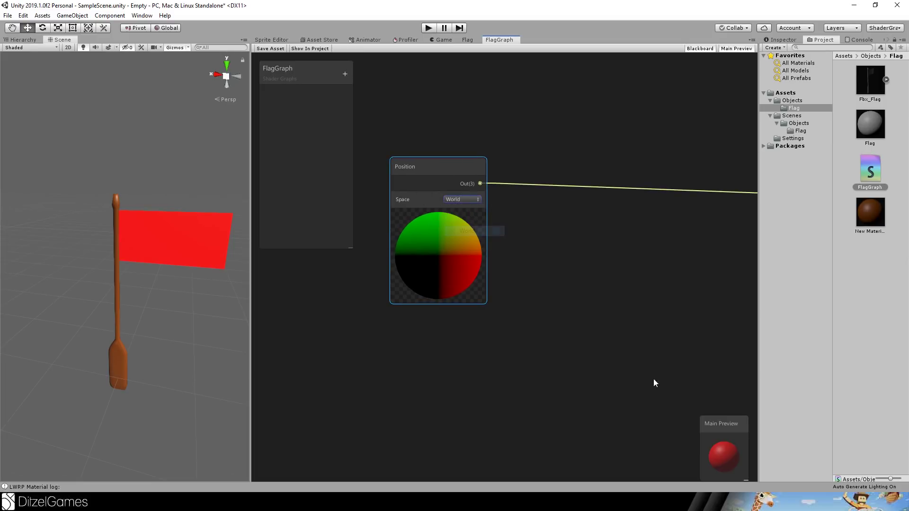
{"action": "left_click", "coordinate": [471, 200]}
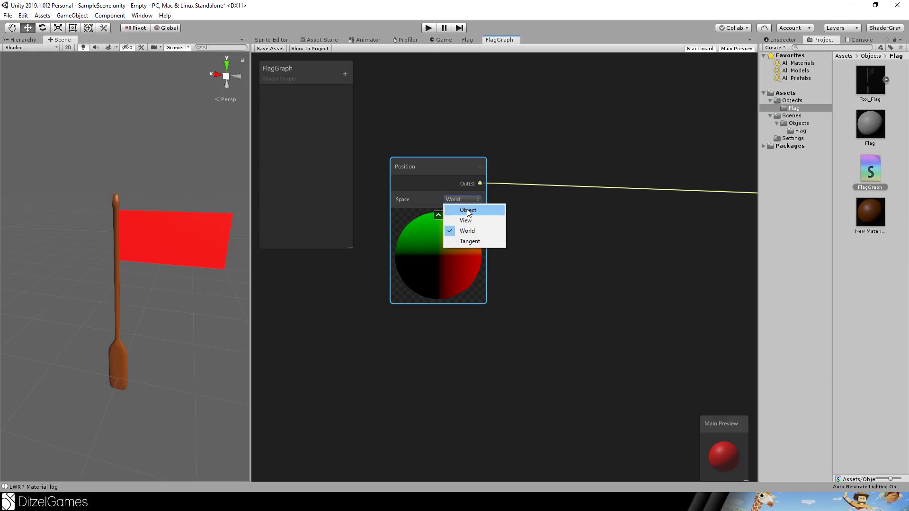
{"action": "left_click", "coordinate": [468, 211]}
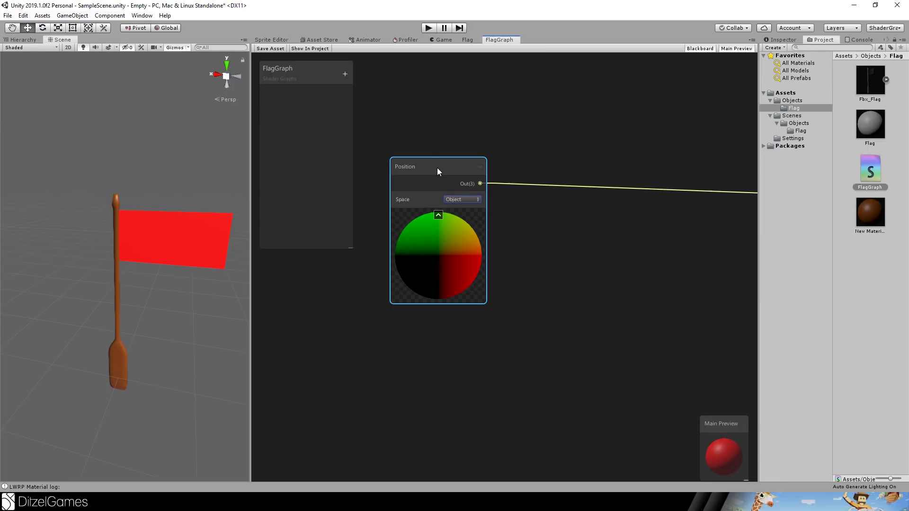
Step: Add a Split node above the link to the master node and connect the Position node's output to its input
{"action": "middle_click_drag", "start_coordinate": [542, 224], "coordinate": [480, 246]}
{"action": "middle_click_drag", "start_coordinate": [497, 171], "coordinate": [596, 172]}
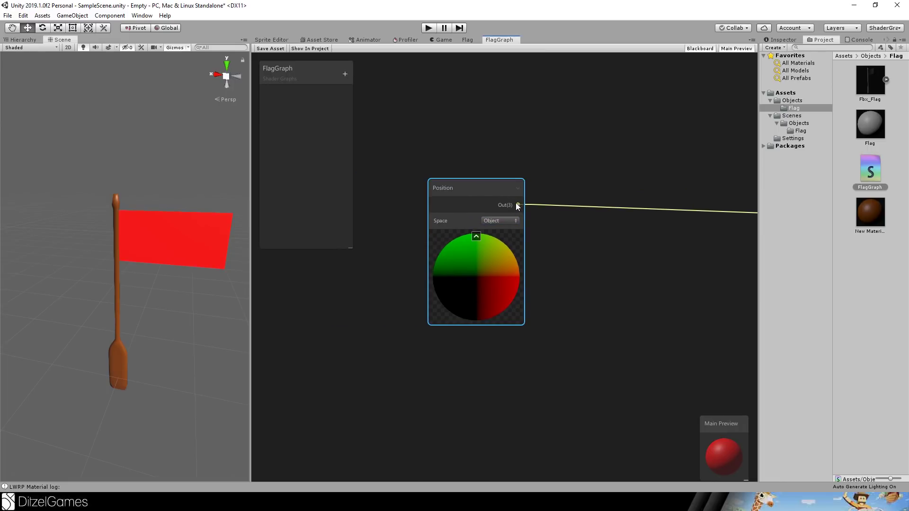
{"action": "left_click_drag", "start_coordinate": [509, 198], "coordinate": [427, 212]}
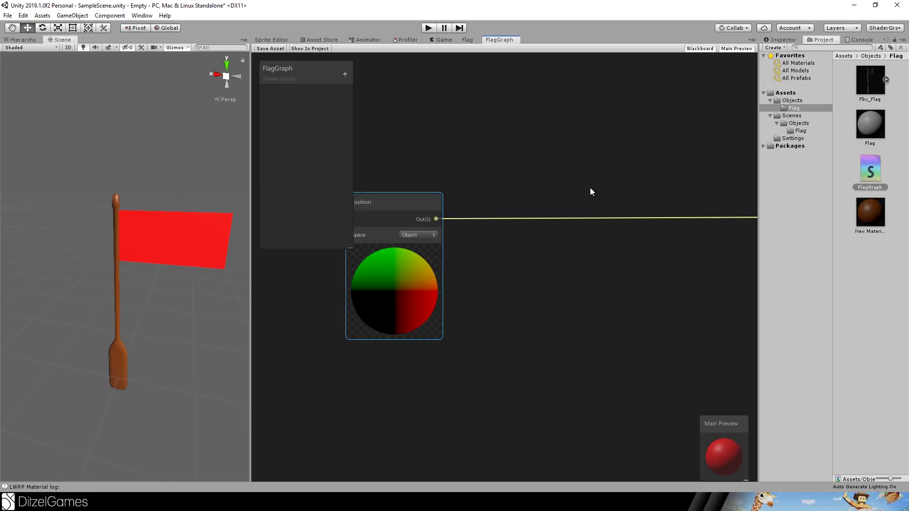
{"action": "key", "text": "space"}
{"action": "type", "text": "spli"}
{"action": "key", "text": "Return"}
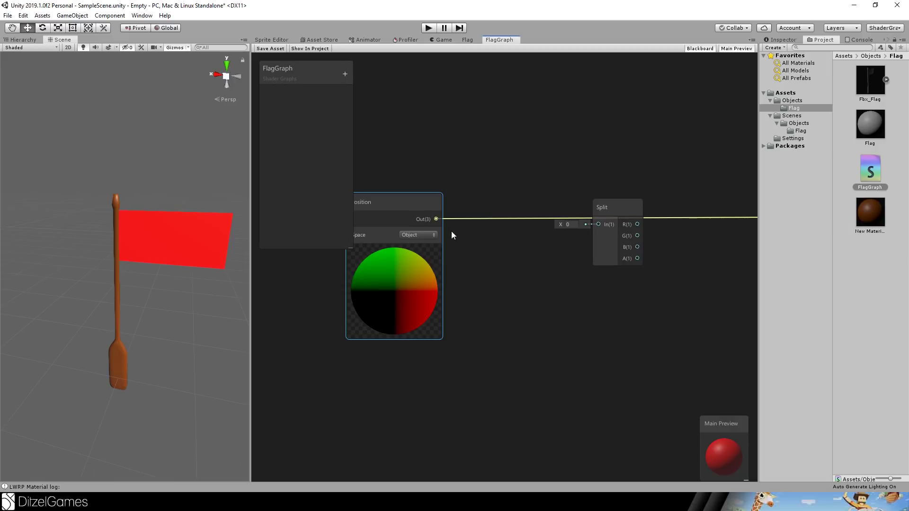
{"action": "left_click_drag", "start_coordinate": [436, 219], "coordinate": [517, 117]}
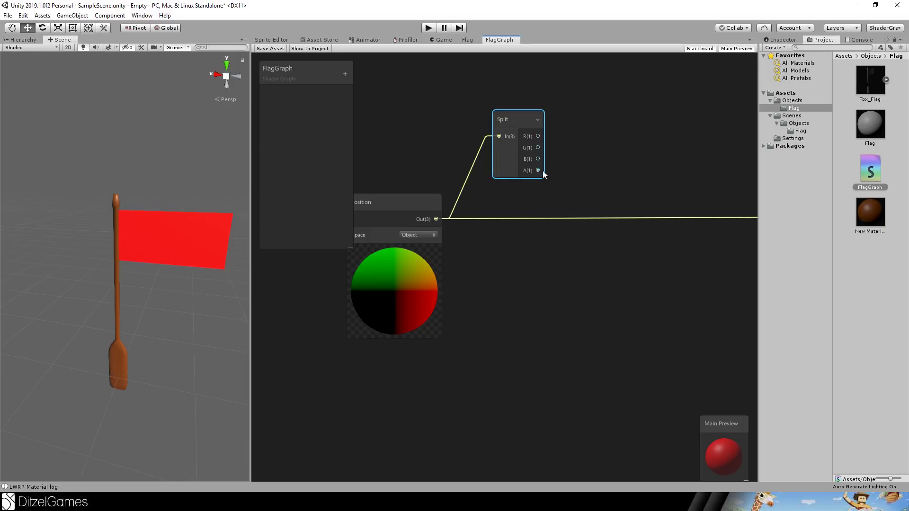
Step: Add a UV node and place it below the Position node
{"action": "key", "text": "space"}
{"action": "type", "text": "uv"}
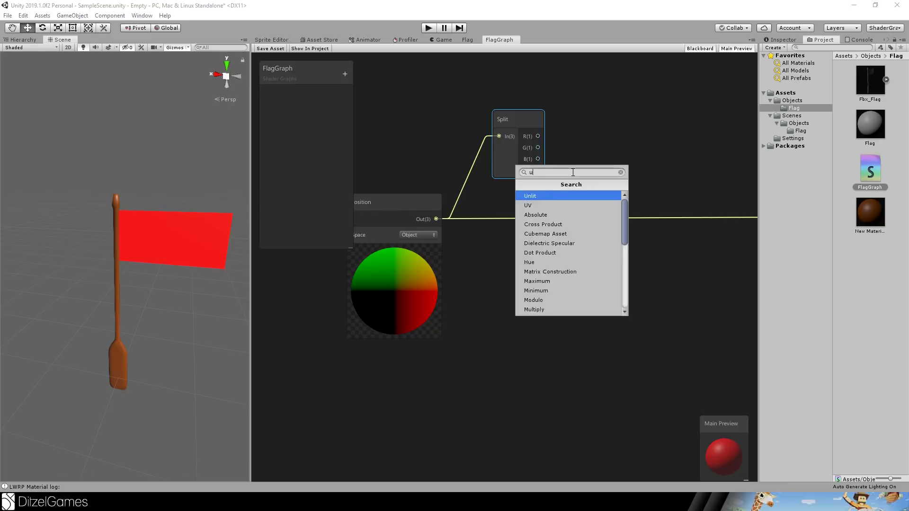
{"action": "key", "text": "Return"}
{"action": "left_click_drag", "start_coordinate": [600, 194], "coordinate": [349, 365]}
Step: Add a second Split node beside the UV node and connect the UV output to its input
{"action": "middle_click_drag", "start_coordinate": [524, 355], "coordinate": [508, 281]}
{"action": "key", "text": "space"}
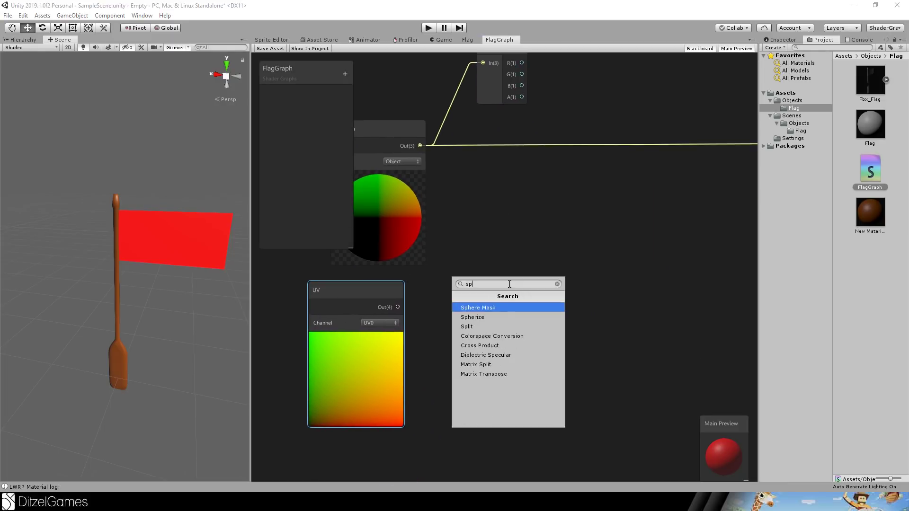
{"action": "type", "text": "split"}
{"action": "key", "text": "Return"}
{"action": "left_click_drag", "start_coordinate": [397, 307], "coordinate": [476, 290]}
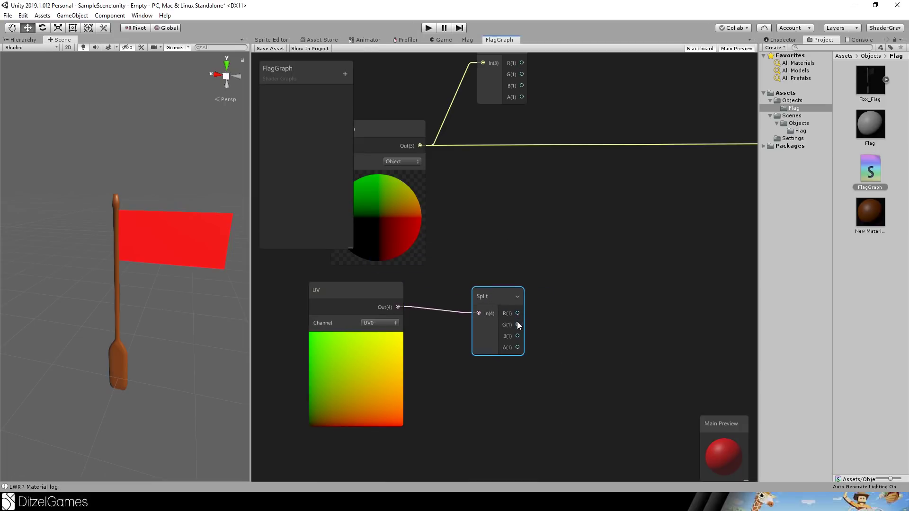
{"action": "middle_click_drag", "start_coordinate": [514, 228], "coordinate": [547, 230]}
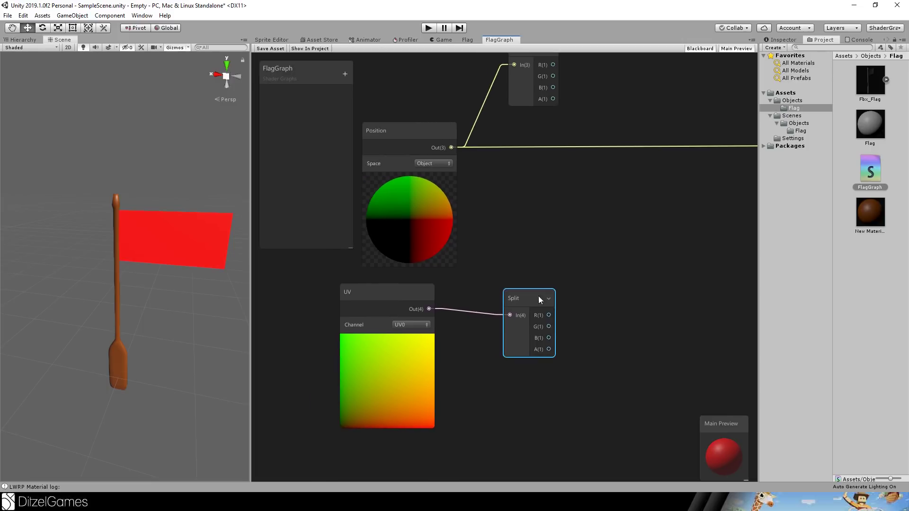
{"action": "left_click_drag", "start_coordinate": [538, 296], "coordinate": [518, 278]}
{"action": "middle_click_drag", "start_coordinate": [527, 222], "coordinate": [499, 258]}
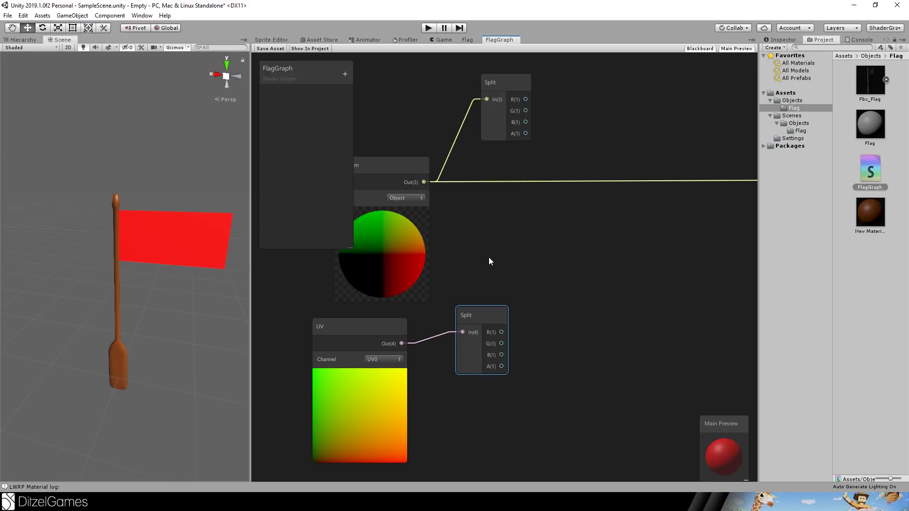
Step: Add a Multiply node beside the Split node of the Position branch
{"action": "scroll", "coordinate": [540, 194], "scroll_direction": "down", "scroll_amount": 1}
{"action": "middle_click_drag", "start_coordinate": [609, 114], "coordinate": [564, 143]}
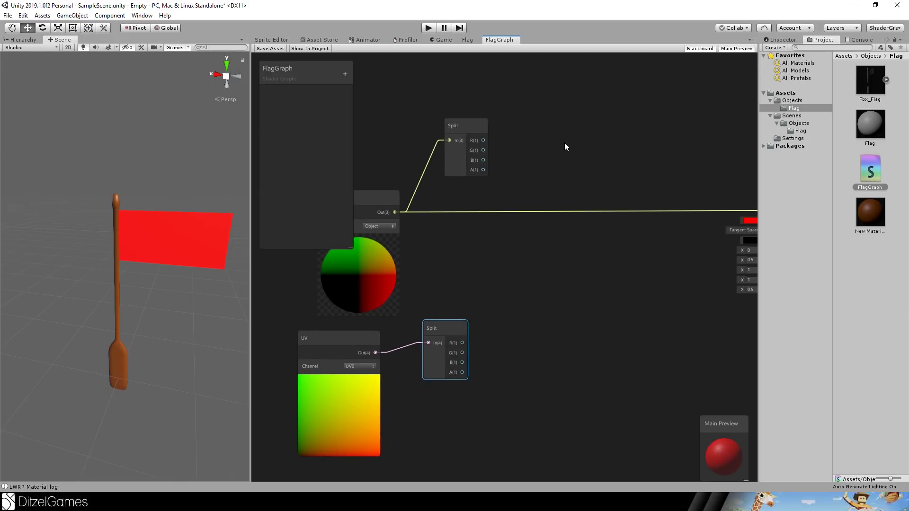
{"action": "key", "text": "space"}
{"action": "type", "text": "add"}
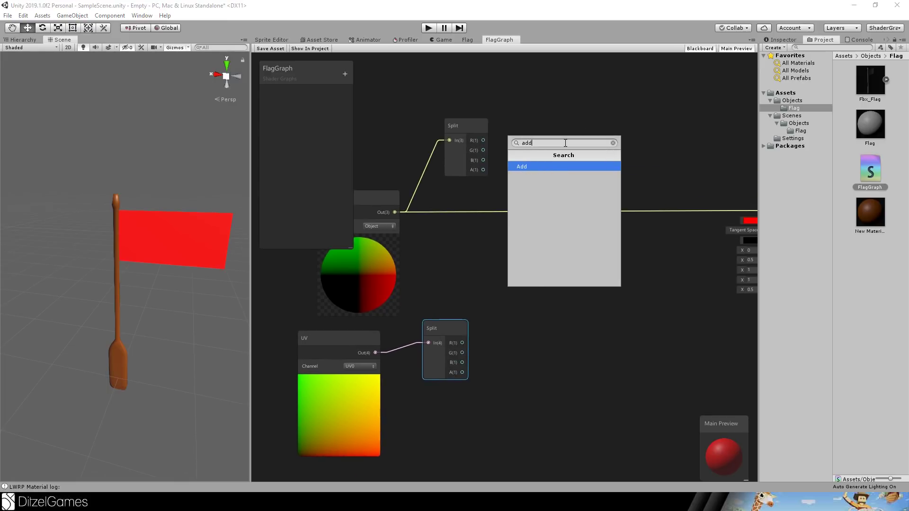
{"action": "key", "text": "BackSpace"}
{"action": "key", "text": "BackSpace"}
{"action": "key", "text": "BackSpace"}
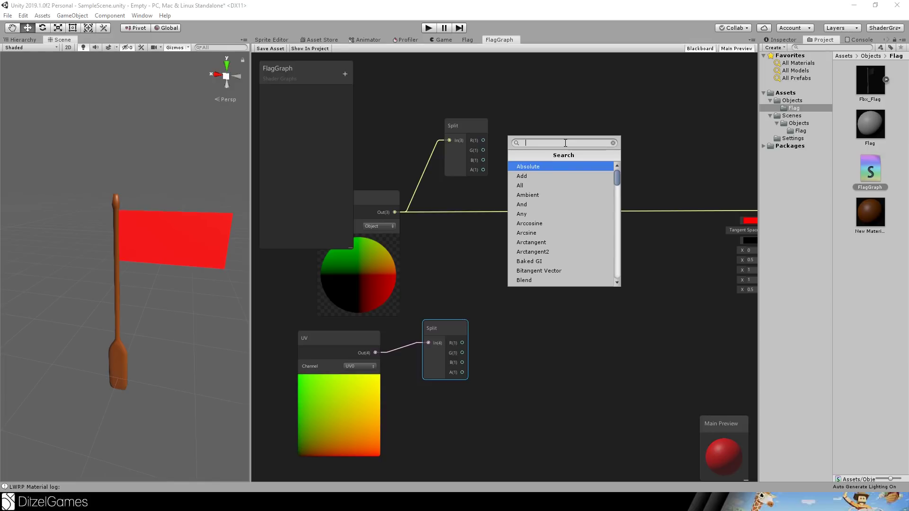
{"action": "key", "text": "BackSpace"}
{"action": "type", "text": "multiply"}
{"action": "key", "text": "Return"}
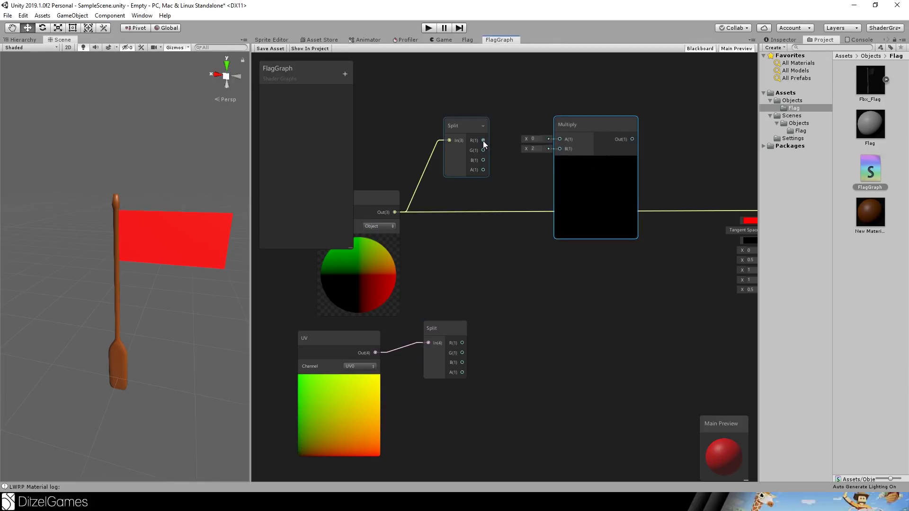
Step: Connect the Position branch's Split R output to input A of the Multiply node and set its B value to 10
{"action": "left_click_drag", "start_coordinate": [483, 141], "coordinate": [560, 139]}
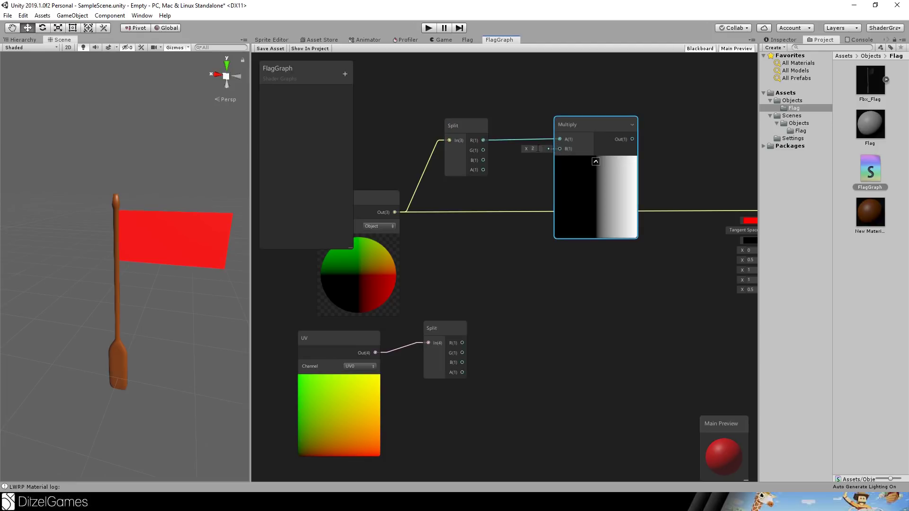
{"action": "left_click", "coordinate": [536, 148]}
{"action": "type", "text": "10"}
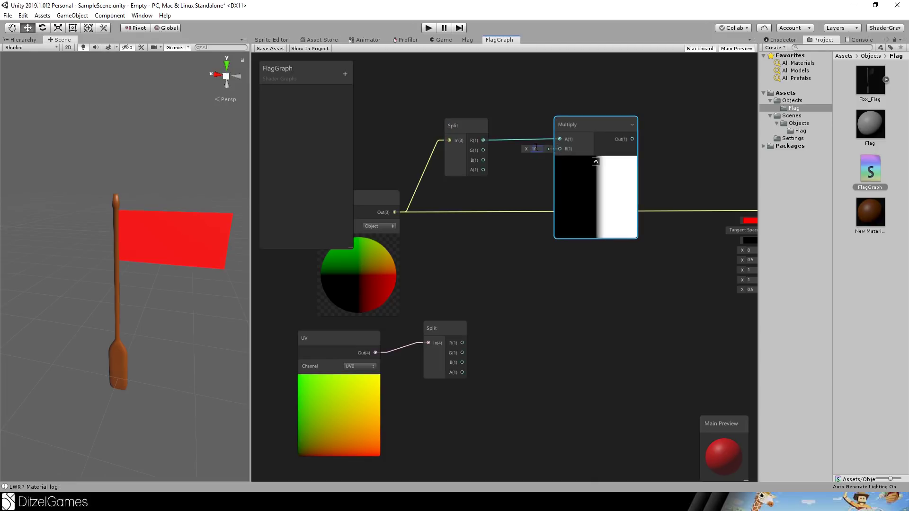
Step: Delete the connection between the Position node and the Position input of the PBR Master node
{"action": "middle_click_drag", "start_coordinate": [667, 147], "coordinate": [592, 113]}
{"action": "right_click", "coordinate": [621, 178]}
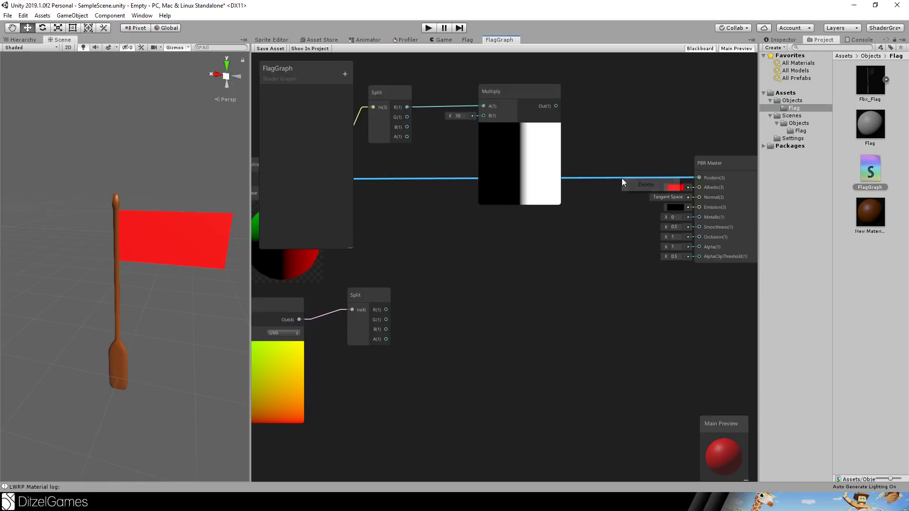
{"action": "left_click", "coordinate": [634, 184]}
Step: Arrange the Position, Split and Multiply nodes in a compact row above the UV branch, farther from the PBR Master node
{"action": "scroll", "coordinate": [595, 161], "scroll_direction": "down", "scroll_amount": 3}
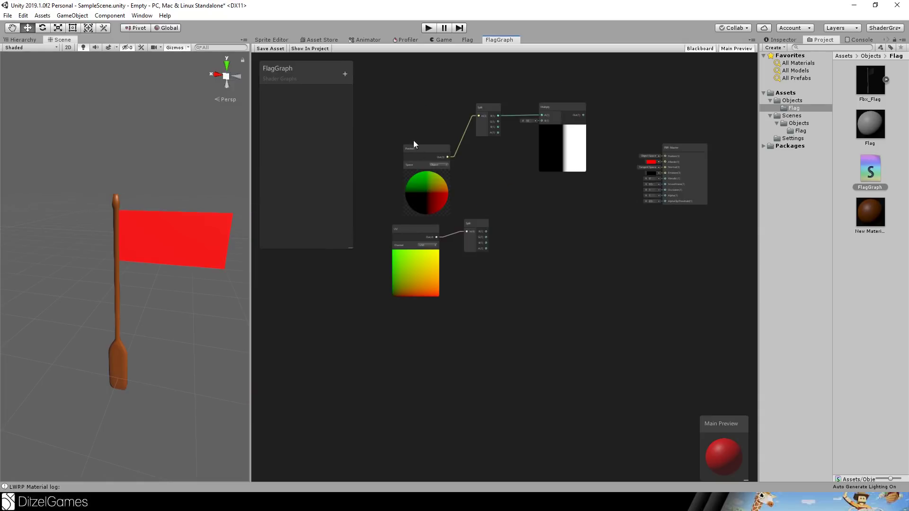
{"action": "left_click_drag", "start_coordinate": [413, 145], "coordinate": [411, 99]}
{"action": "left_click_drag", "start_coordinate": [549, 107], "coordinate": [474, 102]}
{"action": "left_click_drag", "start_coordinate": [382, 186], "coordinate": [383, 186]}
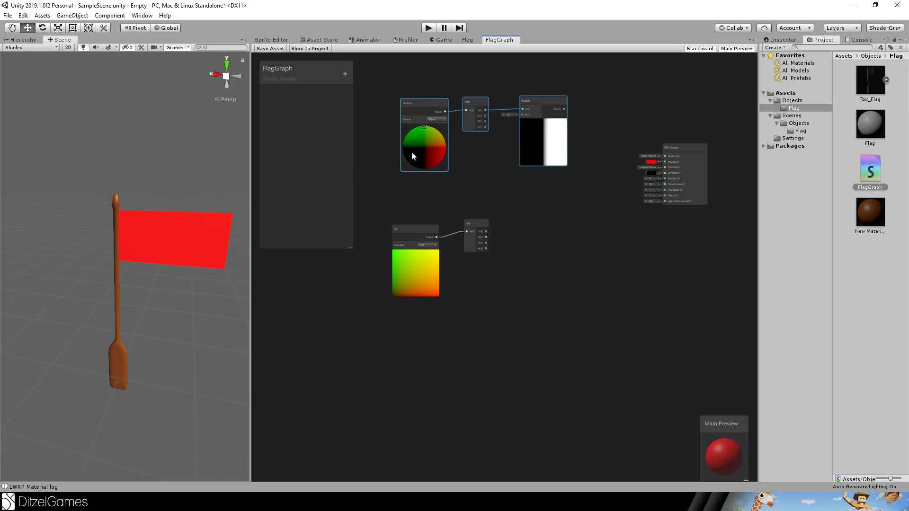
{"action": "left_click_drag", "start_coordinate": [411, 151], "coordinate": [362, 147]}
{"action": "left_click", "coordinate": [610, 109]}
{"action": "middle_click_drag", "start_coordinate": [607, 130], "coordinate": [575, 165]}
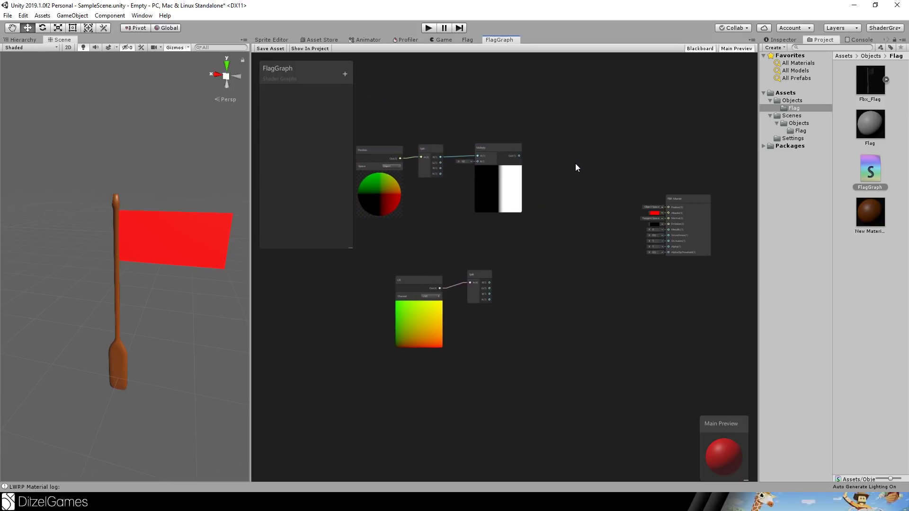
Step: Add an Add node after the Multiply node and connect the Multiply output to its input A
{"action": "key", "text": "space"}
{"action": "key", "text": "Escape"}
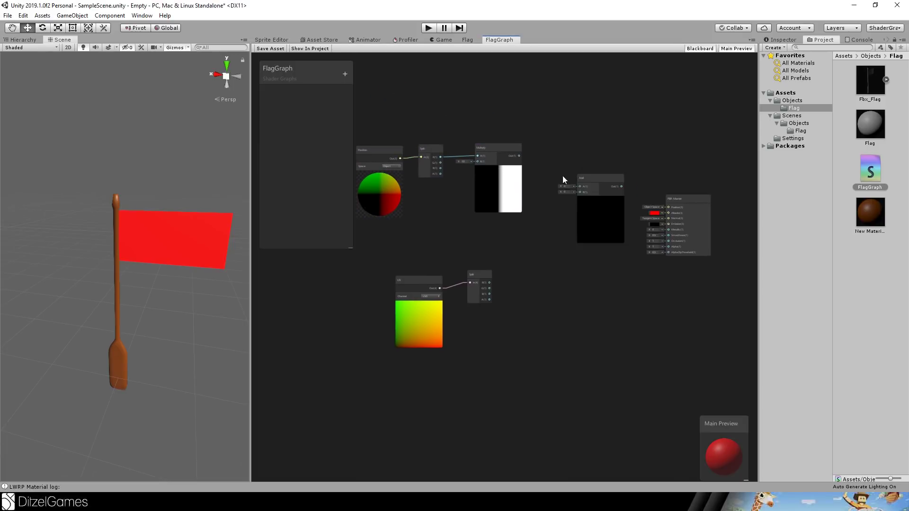
{"action": "scroll", "coordinate": [613, 173], "scroll_direction": "up", "scroll_amount": 5}
{"action": "left_click_drag", "start_coordinate": [428, 145], "coordinate": [518, 165]}
{"action": "middle_click_drag", "start_coordinate": [615, 97], "coordinate": [728, 82]}
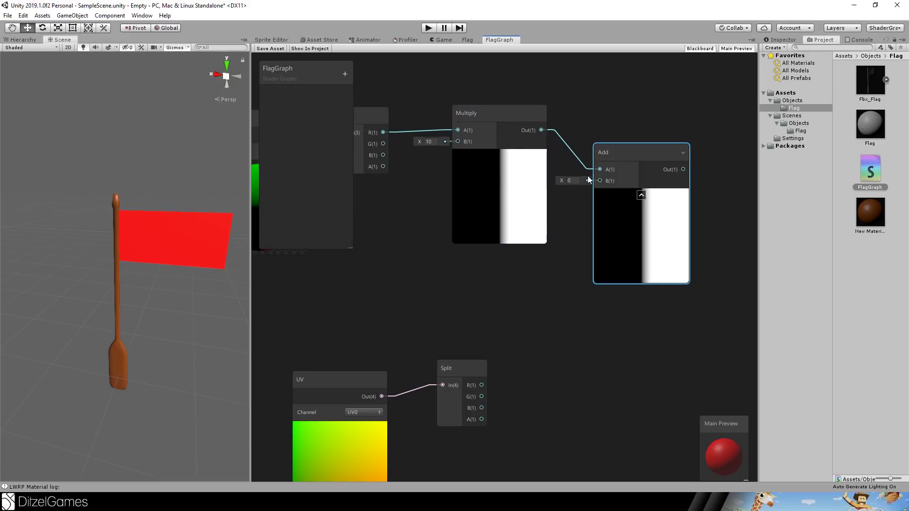
Step: Move the PBR Master node farther from the Add node to make room for more nodes
{"action": "middle_click_drag", "start_coordinate": [606, 225], "coordinate": [538, 231]}
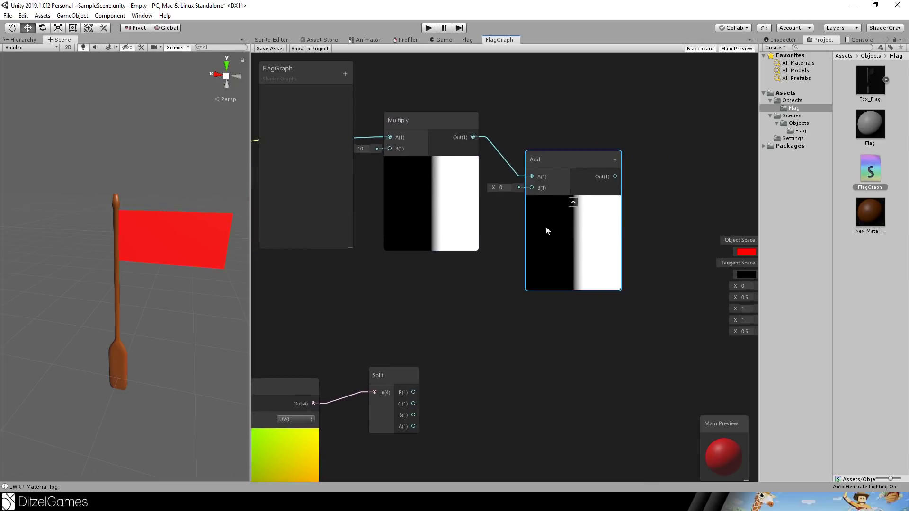
{"action": "middle_click_drag", "start_coordinate": [652, 181], "coordinate": [541, 195]}
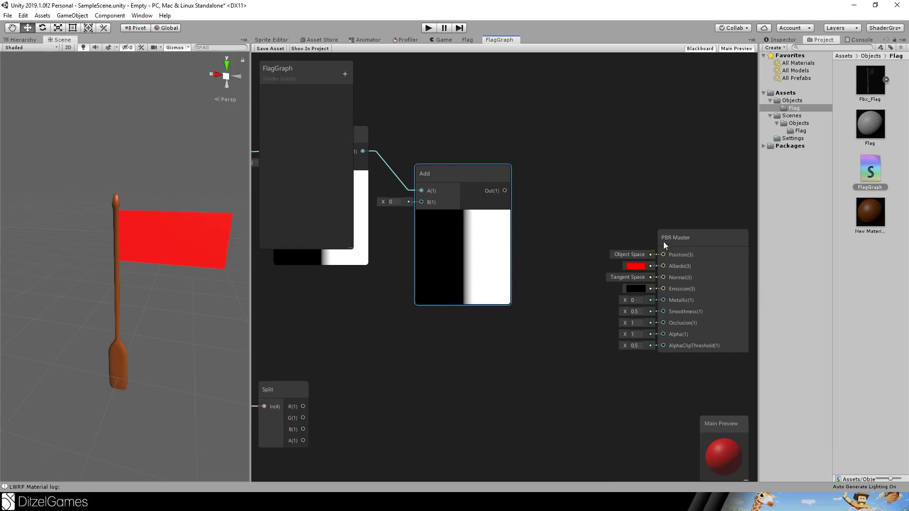
{"action": "left_click_drag", "start_coordinate": [663, 242], "coordinate": [810, 232]}
{"action": "middle_click_drag", "start_coordinate": [554, 227], "coordinate": [614, 217]}
{"action": "scroll", "coordinate": [630, 204], "scroll_direction": "down", "scroll_amount": 3}
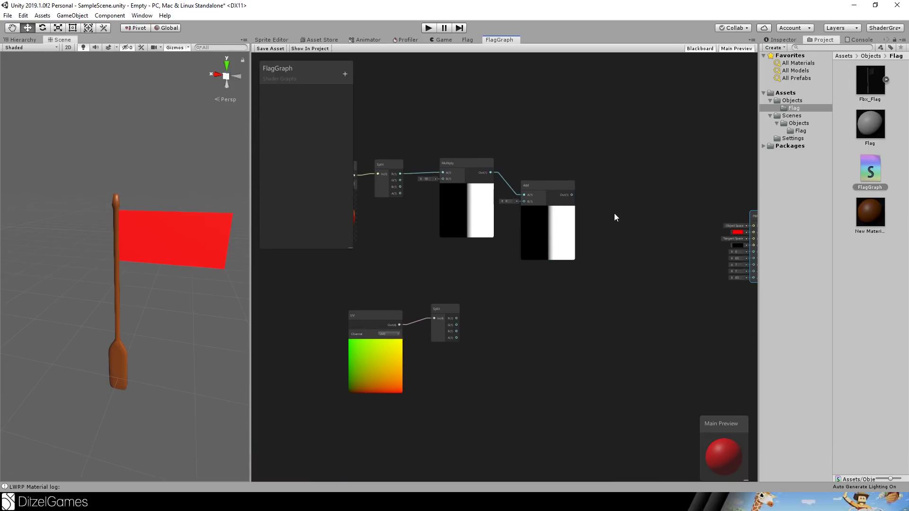
Step: Add a Sine node level with the Add node and connect the Add output to its input
{"action": "key", "text": "space"}
{"action": "type", "text": "sin"}
{"action": "key", "text": "Return"}
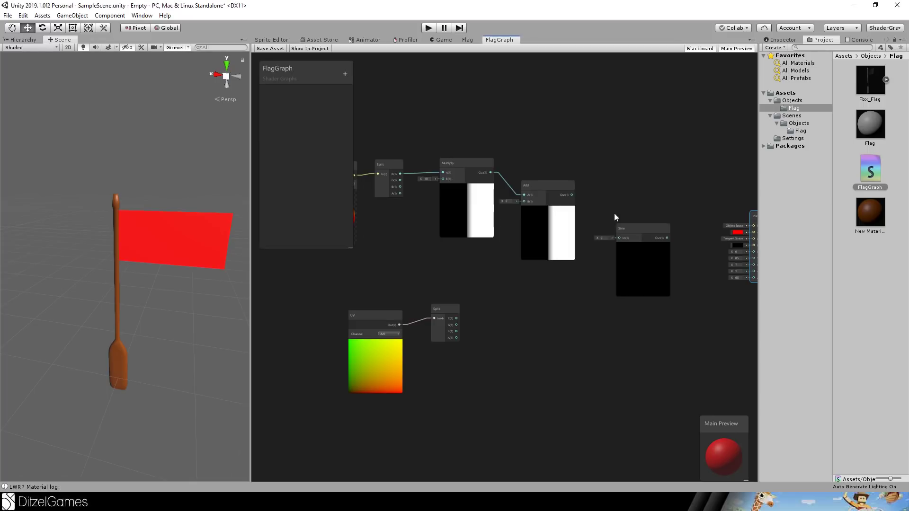
{"action": "left_click_drag", "start_coordinate": [638, 227], "coordinate": [638, 186]}
{"action": "left_click_drag", "start_coordinate": [572, 195], "coordinate": [618, 196]}
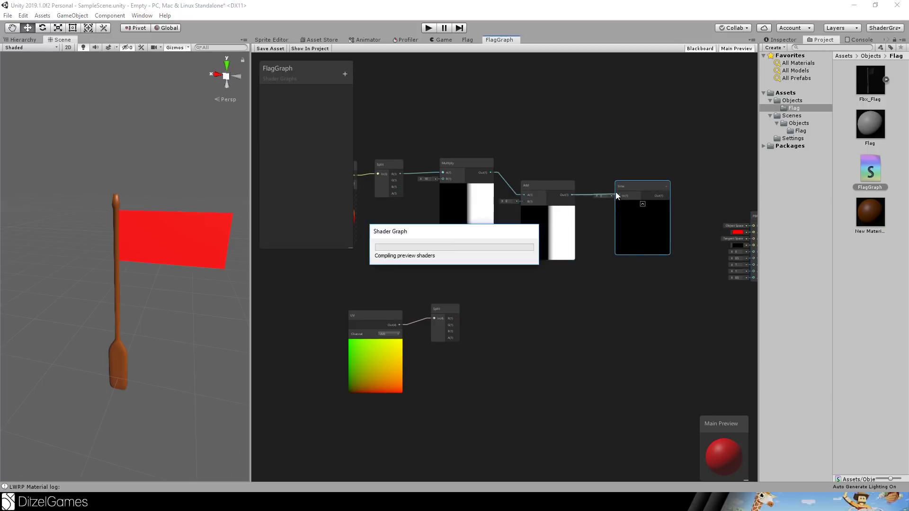
{"action": "scroll", "coordinate": [573, 146], "scroll_direction": "up", "scroll_amount": 4}
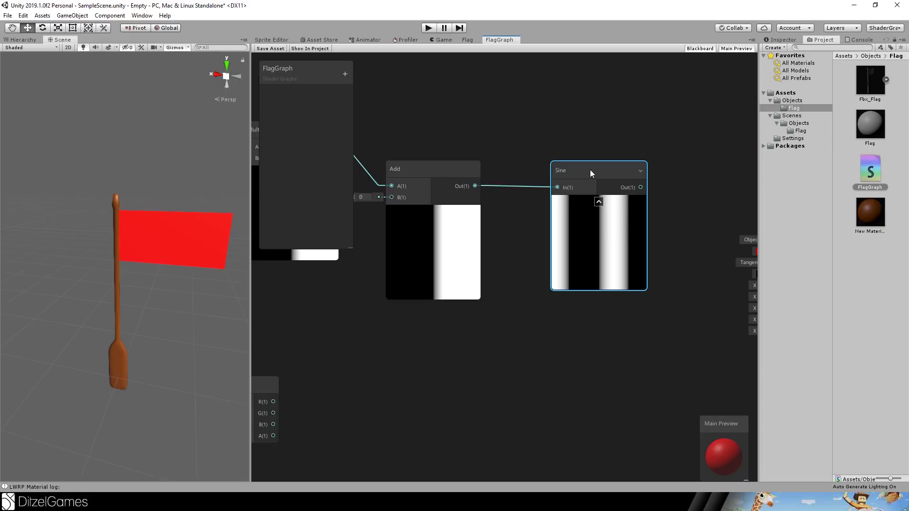
Step: Add a Time node to the graph in the space between the Position row and the UV branch
{"action": "middle_click_drag", "start_coordinate": [472, 289], "coordinate": [594, 247]}
{"action": "scroll", "coordinate": [511, 279], "scroll_direction": "down", "scroll_amount": 5}
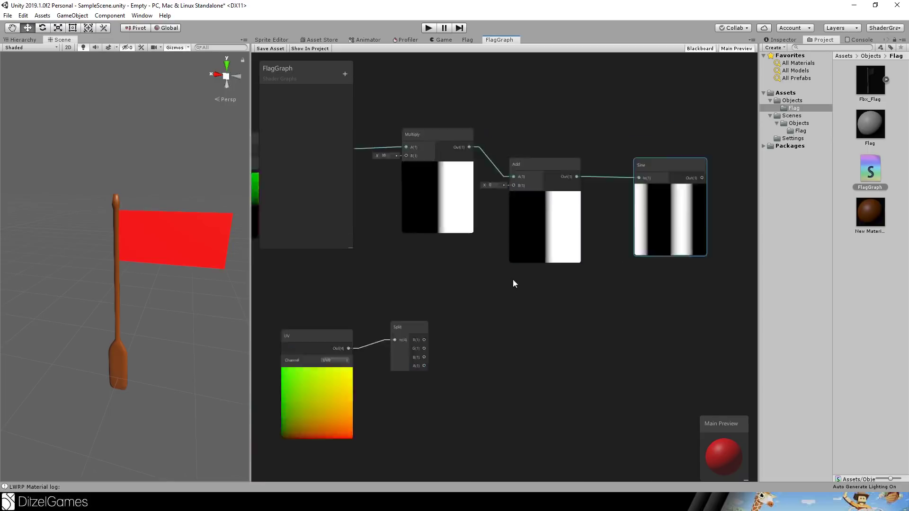
{"action": "middle_click_drag", "start_coordinate": [495, 281], "coordinate": [539, 276]}
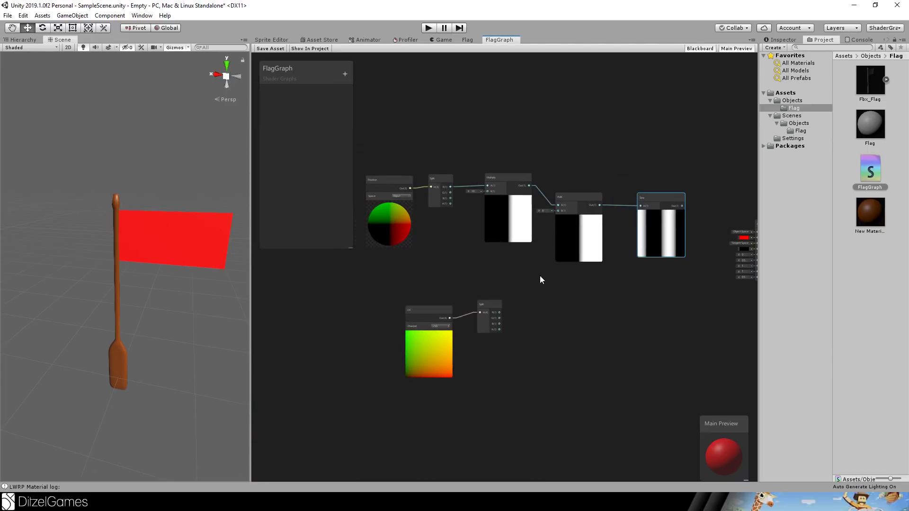
{"action": "key", "text": "space"}
{"action": "type", "text": "time"}
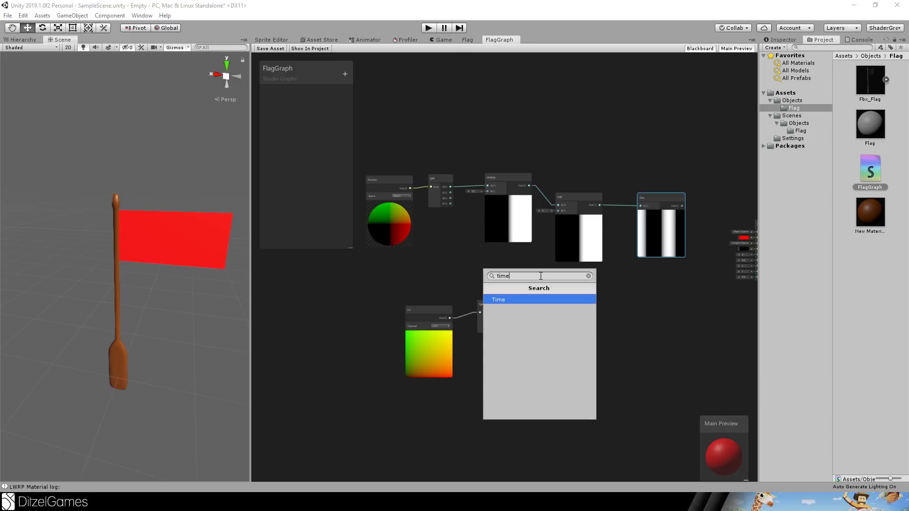
{"action": "key", "text": "Return"}
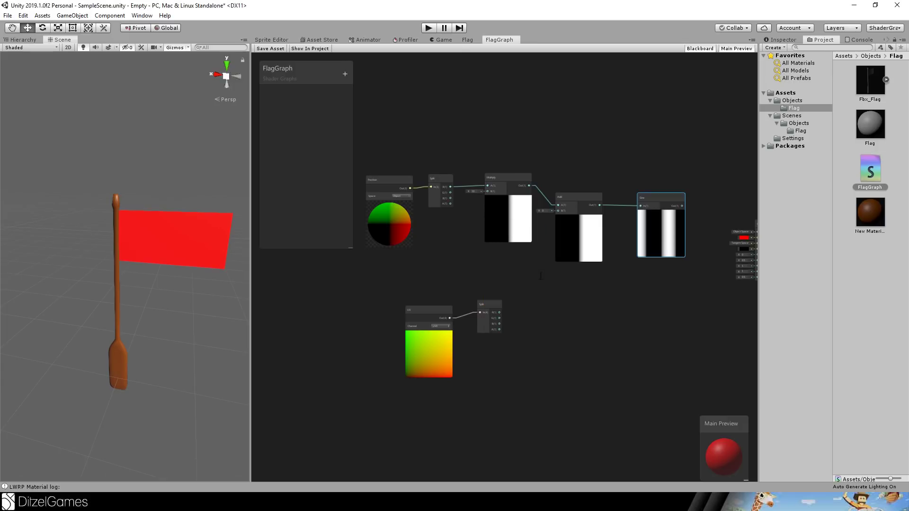
{"action": "scroll", "coordinate": [488, 265], "scroll_direction": "up", "scroll_amount": 3}
{"action": "left_click", "coordinate": [427, 254]}
{"action": "middle_click_drag", "start_coordinate": [488, 261], "coordinate": [522, 262]}
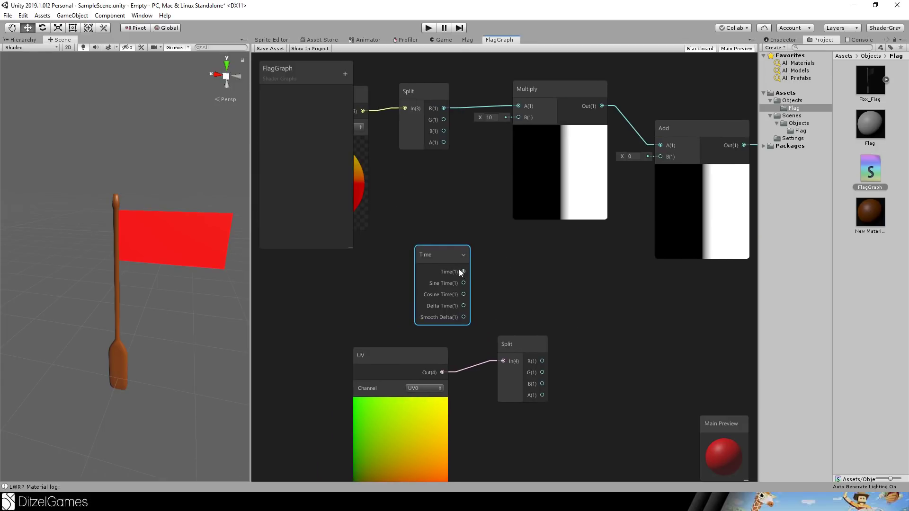
Step: Place the Time node below the Position node, far enough back to leave room for another node after it
{"action": "left_click_drag", "start_coordinate": [438, 257], "coordinate": [356, 257]}
{"action": "scroll", "coordinate": [462, 262], "scroll_direction": "down", "scroll_amount": 1}
{"action": "middle_click_drag", "start_coordinate": [462, 262], "coordinate": [535, 259]}
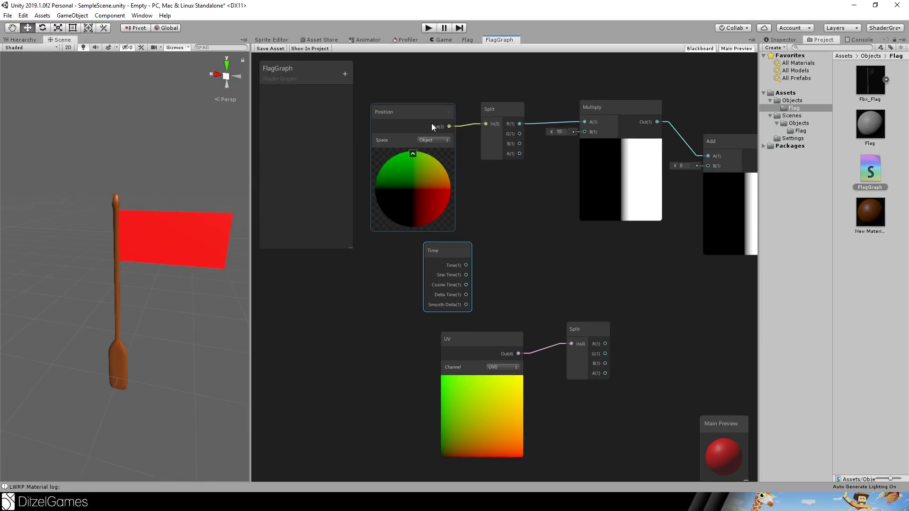
{"action": "left_click_drag", "start_coordinate": [439, 247], "coordinate": [410, 245]}
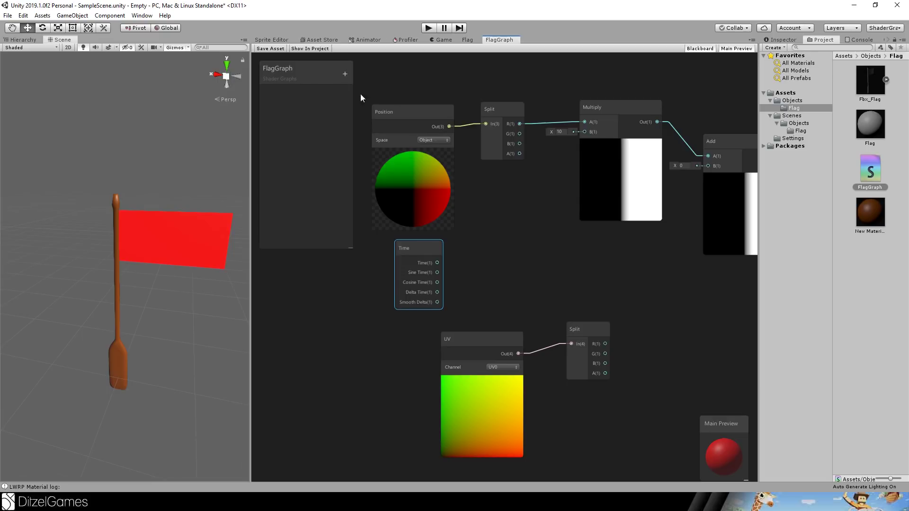
{"action": "left_click_drag", "start_coordinate": [357, 86], "coordinate": [488, 348]}
{"action": "left_click", "coordinate": [490, 280]}
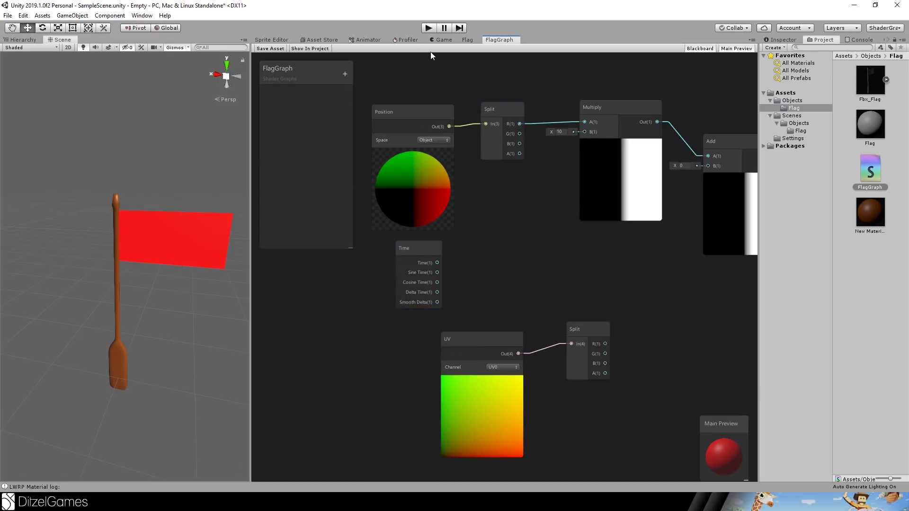
{"action": "left_click_drag", "start_coordinate": [423, 252], "coordinate": [372, 244]}
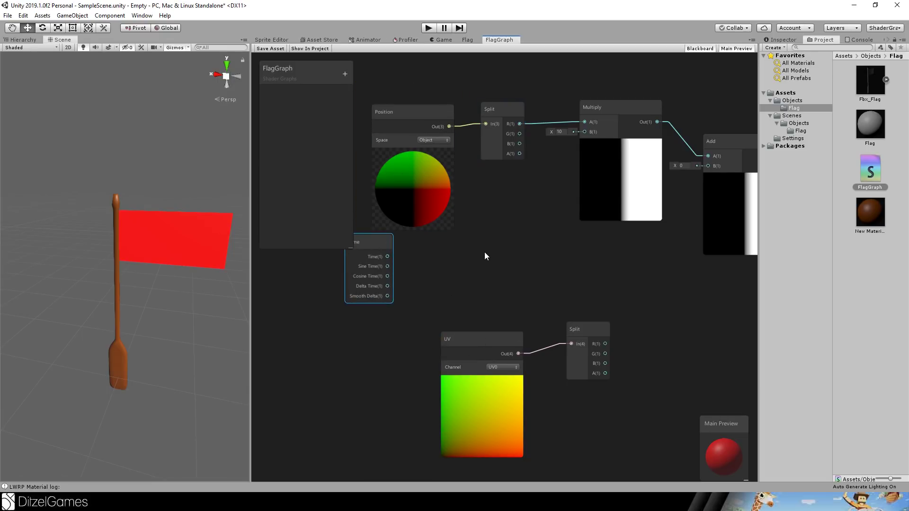
Step: Add a Multiply node beside the Time node and connect the Time output to its input A
{"action": "key", "text": "space"}
{"action": "type", "text": "mult"}
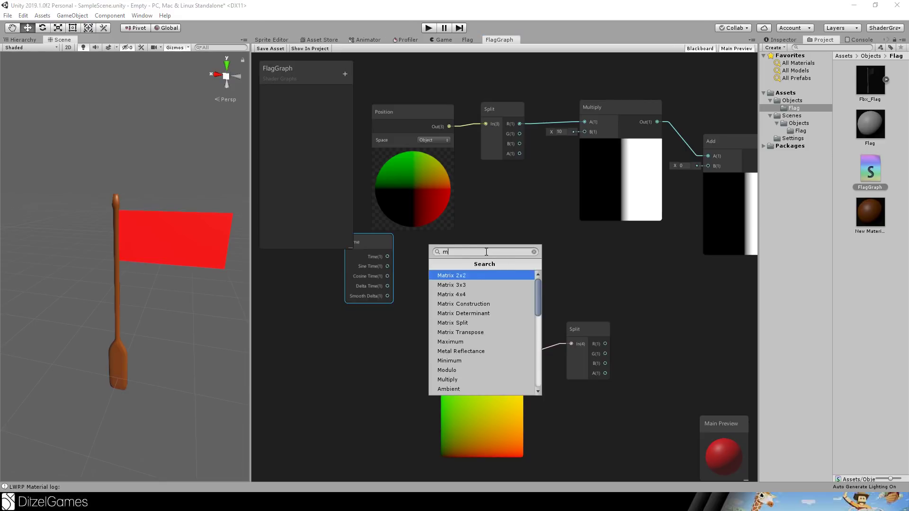
{"action": "key", "text": "Return"}
{"action": "left_click_drag", "start_coordinate": [523, 273], "coordinate": [524, 245]}
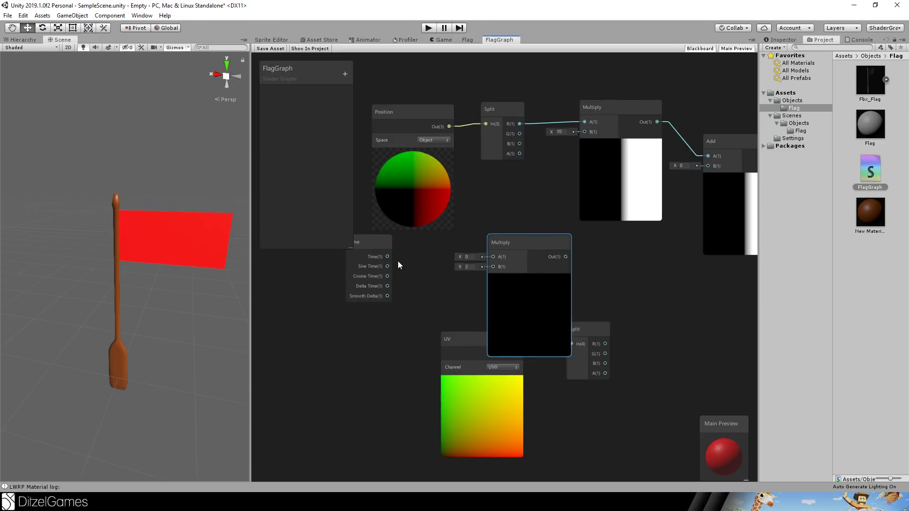
{"action": "left_click_drag", "start_coordinate": [387, 257], "coordinate": [480, 257]}
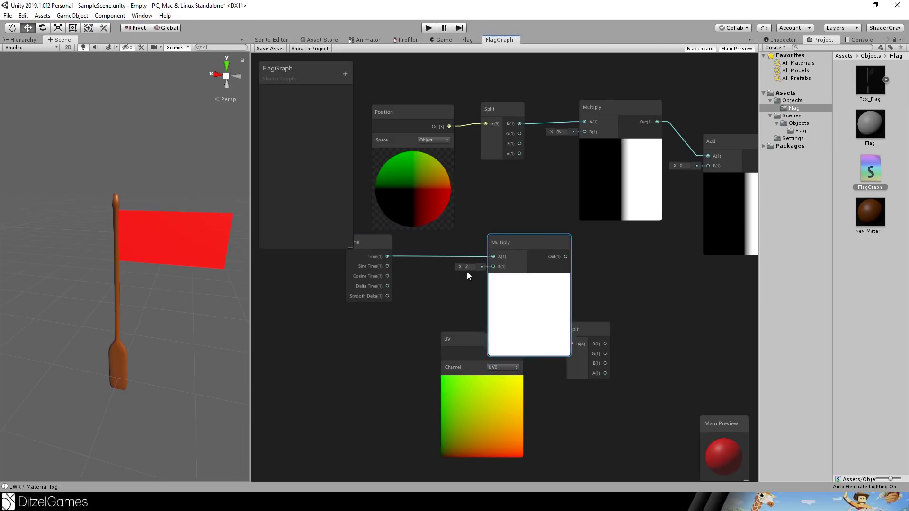
Step: Set input B of the time branch's Multiply node to 10 and connect its output to input B of the Add node
{"action": "left_click", "coordinate": [467, 267]}
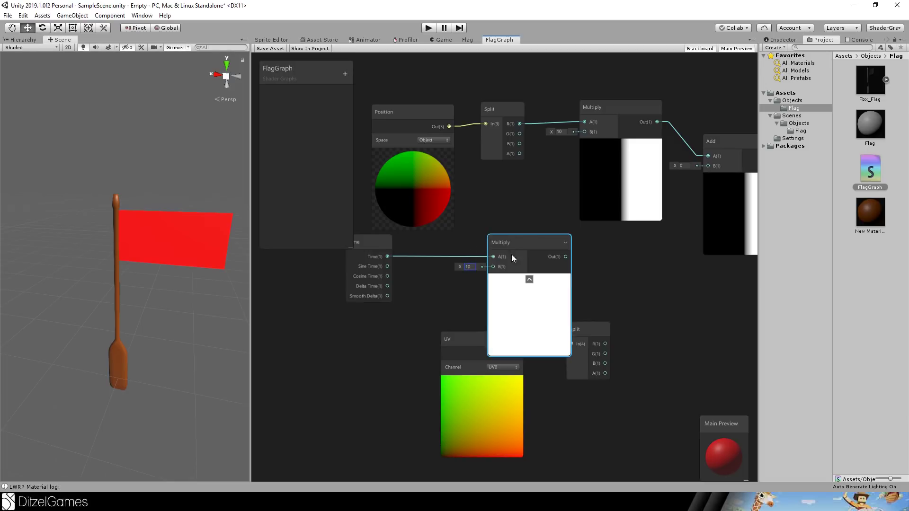
{"action": "left_click_drag", "start_coordinate": [566, 257], "coordinate": [708, 165]}
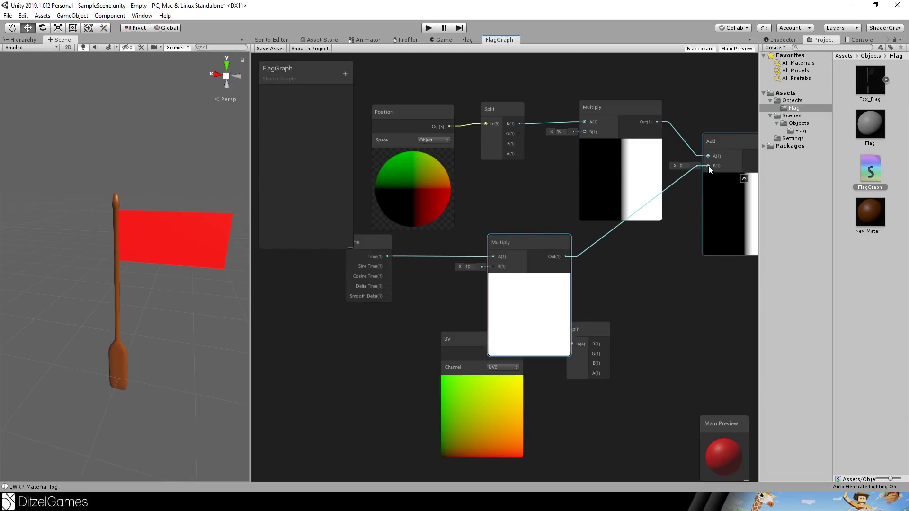
{"action": "middle_click_drag", "start_coordinate": [663, 289], "coordinate": [630, 317]}
{"action": "left_click", "coordinate": [336, 305]}
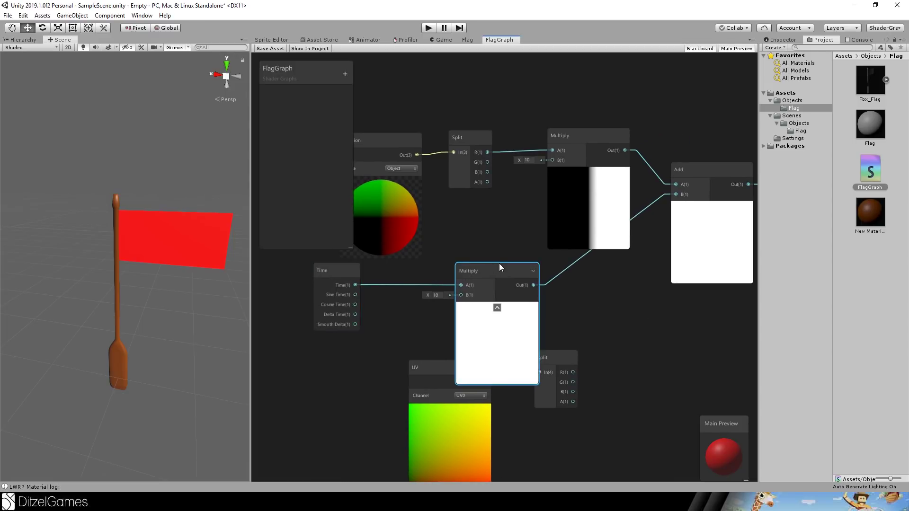
Step: Shift the time branch's Multiply node and the Sine node slightly upward
{"action": "left_click_drag", "start_coordinate": [499, 263], "coordinate": [496, 249]}
{"action": "middle_click_drag", "start_coordinate": [655, 298], "coordinate": [456, 339]}
{"action": "left_click", "coordinate": [478, 208]}
{"action": "left_click_drag", "start_coordinate": [478, 209], "coordinate": [482, 196]}
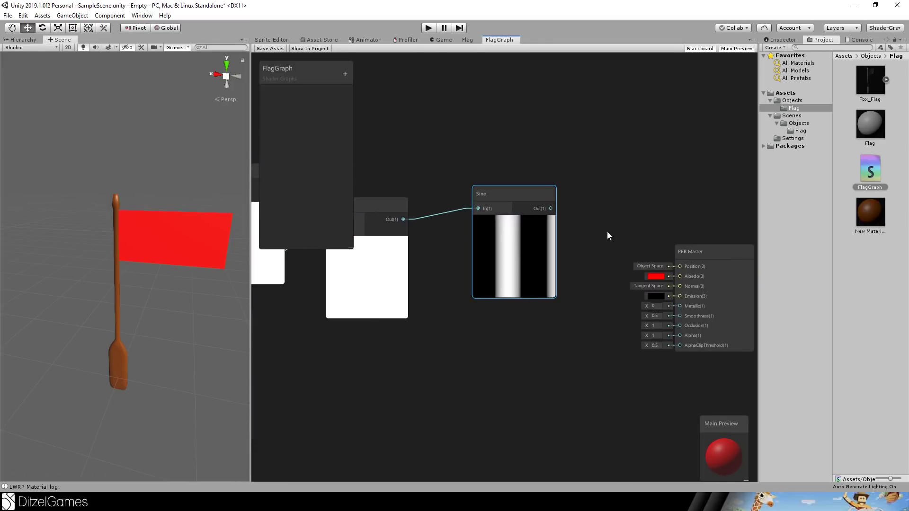
Step: Move the UV node and its Split node clear of the time branch, beneath the Add and Sine nodes
{"action": "middle_click_drag", "start_coordinate": [431, 144], "coordinate": [577, 142]}
{"action": "mouse_move", "coordinate": [685, 144]}
{"action": "middle_mouse_down"}
{"action": "mouse_move", "coordinate": [519, 147]}
{"action": "mouse_move", "coordinate": [690, 152]}
{"action": "middle_mouse_up"}
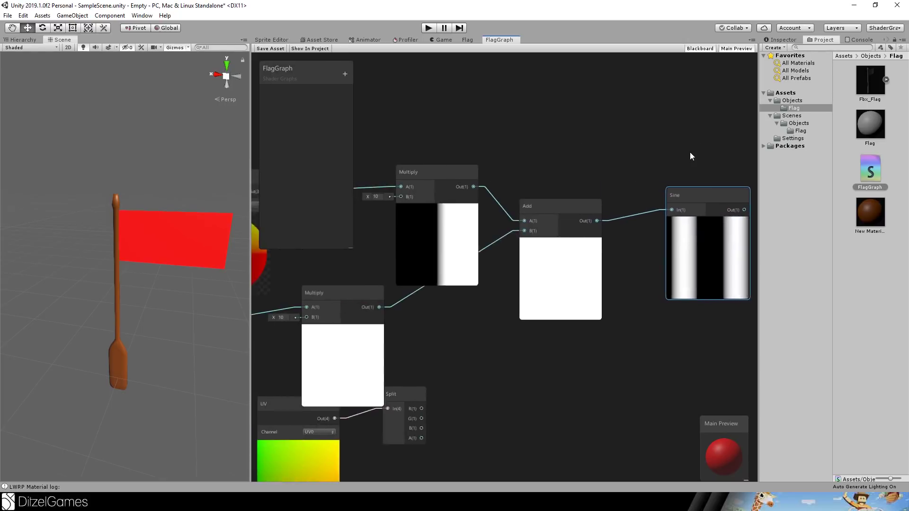
{"action": "middle_click_drag", "start_coordinate": [520, 140], "coordinate": [660, 135]}
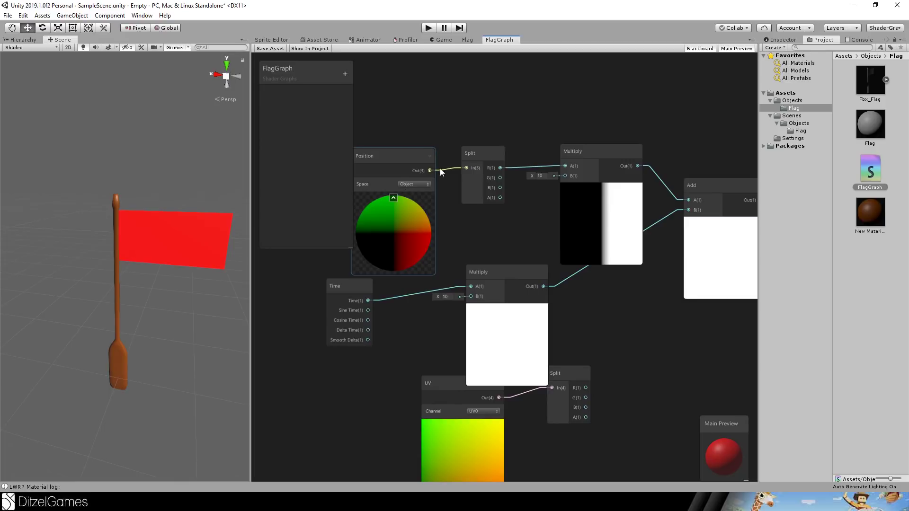
{"action": "middle_click_drag", "start_coordinate": [619, 118], "coordinate": [550, 118]}
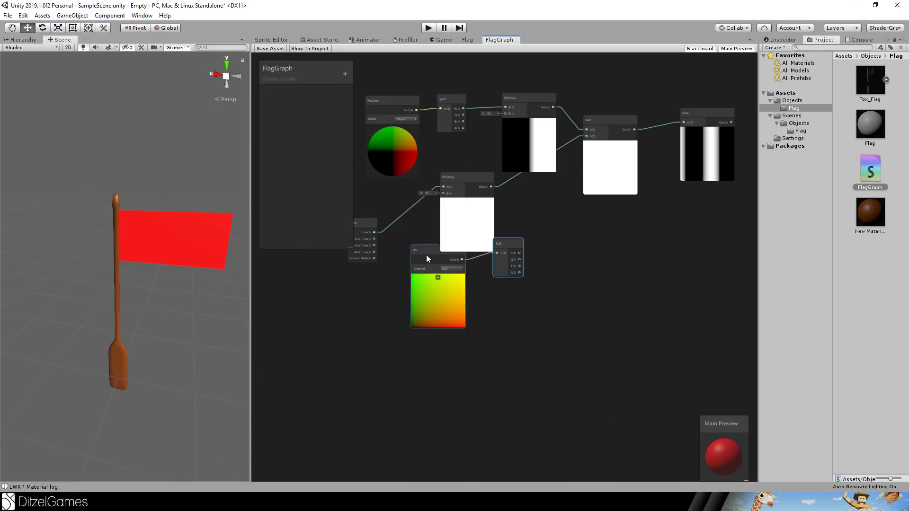
{"action": "left_click_drag", "start_coordinate": [422, 254], "coordinate": [603, 264]}
{"action": "left_click_drag", "start_coordinate": [507, 248], "coordinate": [720, 244]}
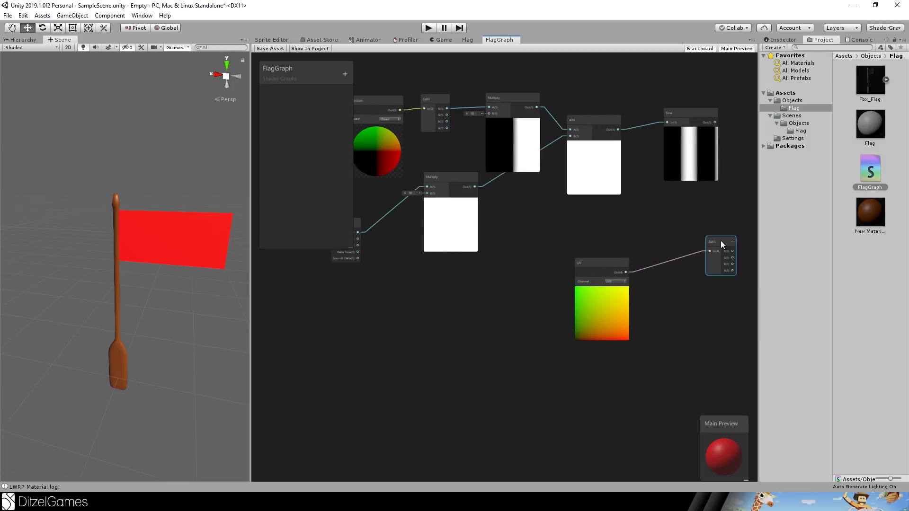
Step: Add a Combine node above the PBR Master node and connect its RGB output to the master's Position input
{"action": "key", "text": "space"}
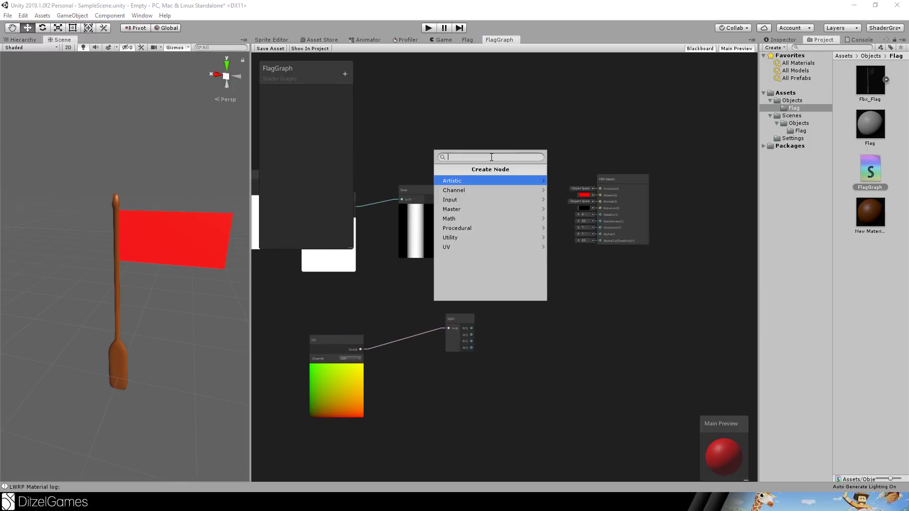
{"action": "type", "text": "combine"}
{"action": "key", "text": "Return"}
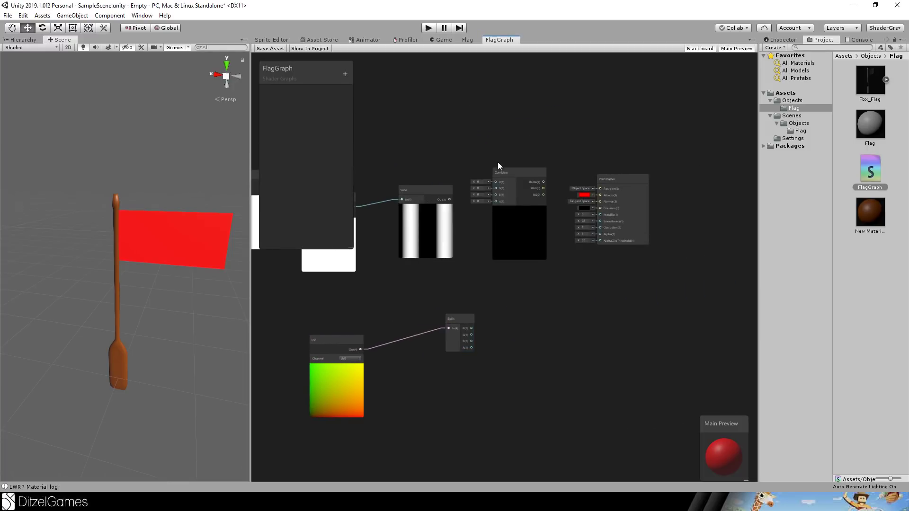
{"action": "left_click_drag", "start_coordinate": [507, 172], "coordinate": [591, 197]}
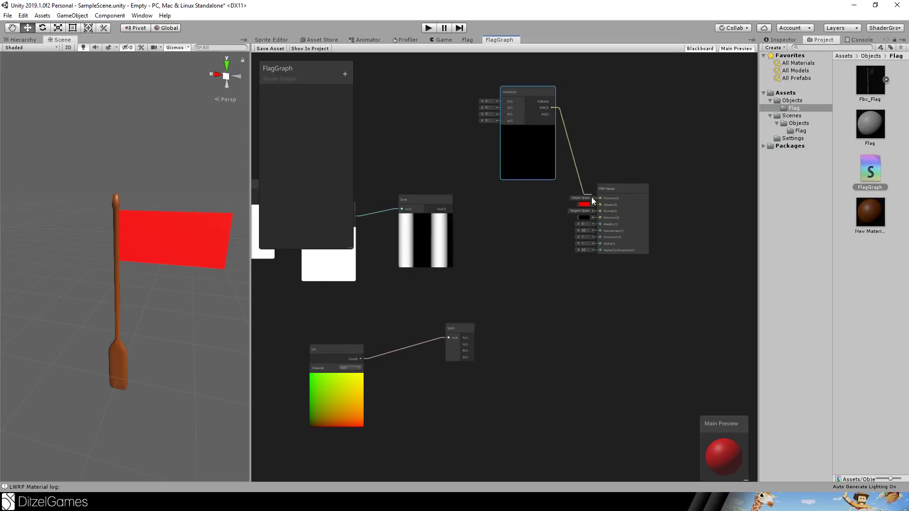
{"action": "scroll", "coordinate": [556, 101], "scroll_direction": "up", "scroll_amount": 4}
{"action": "middle_click_drag", "start_coordinate": [612, 159], "coordinate": [737, 181]}
{"action": "scroll", "coordinate": [517, 186], "scroll_direction": "down", "scroll_amount": 6}
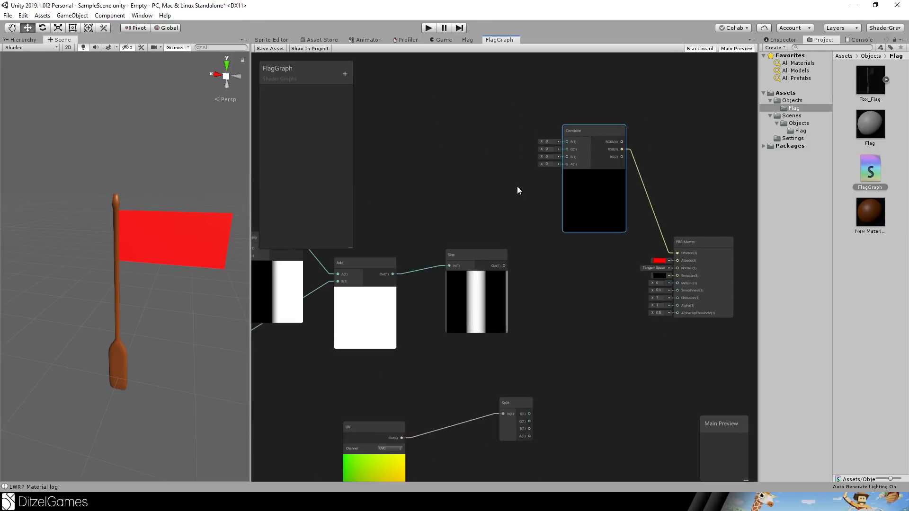
Step: Duplicate the Position node and its Split node and place the copies above the existing row, before the Combine node
{"action": "scroll", "coordinate": [519, 164], "scroll_direction": "up", "scroll_amount": 1}
{"action": "middle_click_drag", "start_coordinate": [449, 158], "coordinate": [600, 143]}
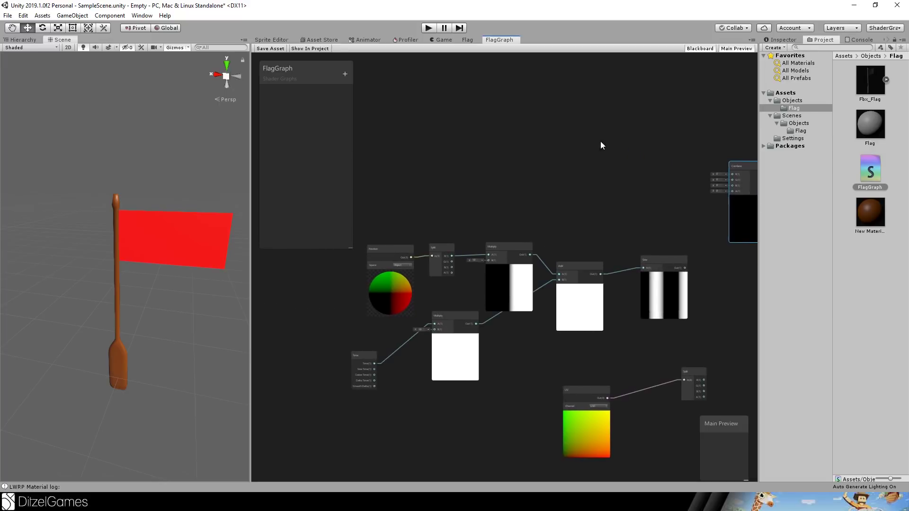
{"action": "left_click_drag", "start_coordinate": [402, 277], "coordinate": [464, 316]}
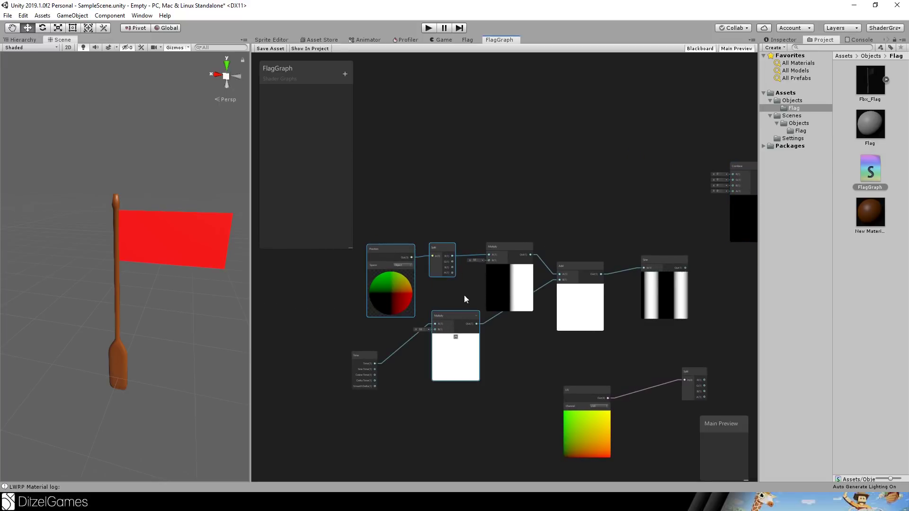
{"action": "left_click", "coordinate": [439, 246]}
{"action": "left_click", "coordinate": [392, 248], "text": "ctrl"}
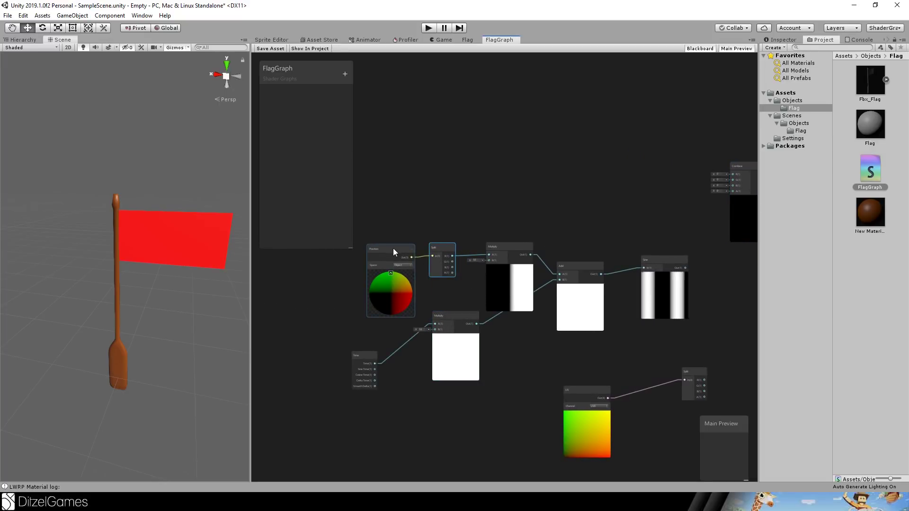
{"action": "key", "text": "ctrl+d"}
{"action": "left_click_drag", "start_coordinate": [393, 254], "coordinate": [573, 113]}
Step: Connect the R and G outputs of the duplicated Split node to the R and G inputs of the Combine node
{"action": "middle_click_drag", "start_coordinate": [710, 139], "coordinate": [546, 221]}
{"action": "scroll", "coordinate": [547, 220], "scroll_direction": "up", "scroll_amount": 5}
{"action": "left_click_drag", "start_coordinate": [403, 181], "coordinate": [585, 290]}
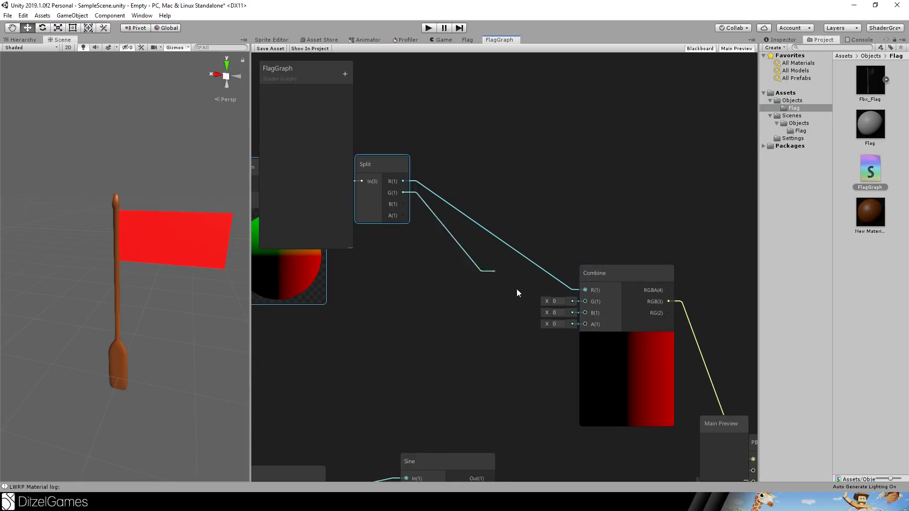
{"action": "left_click_drag", "start_coordinate": [516, 289], "coordinate": [585, 302]}
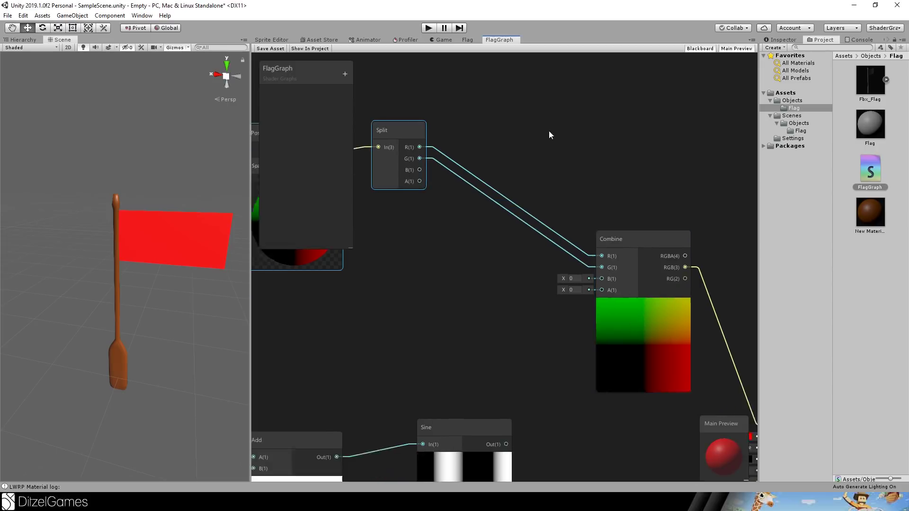
Step: Move the PBR Master and Combine nodes farther from the Sine node, and bring the UV branch's Split node closer to UV
{"action": "middle_click_drag", "start_coordinate": [549, 135], "coordinate": [556, 92]}
{"action": "middle_click_drag", "start_coordinate": [529, 287], "coordinate": [417, 188]}
{"action": "scroll", "coordinate": [470, 232], "scroll_direction": "down", "scroll_amount": 4}
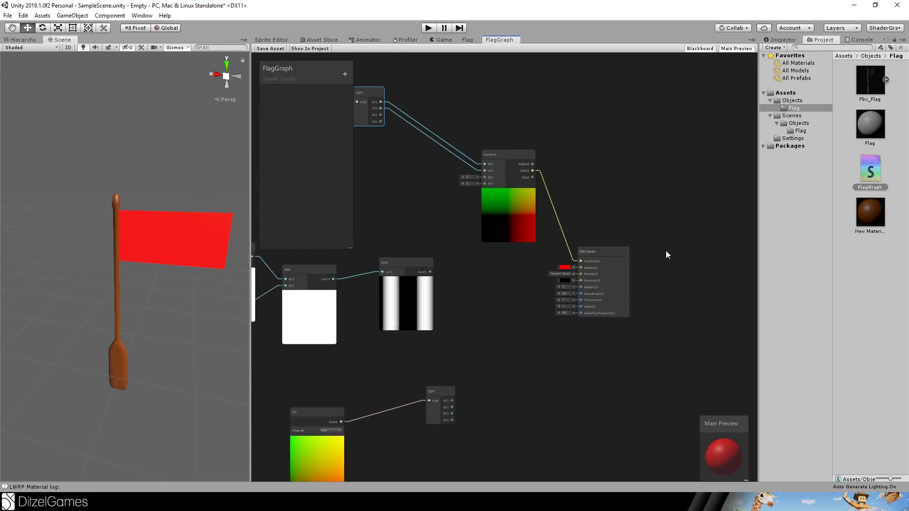
{"action": "left_click_drag", "start_coordinate": [610, 252], "coordinate": [714, 229]}
{"action": "middle_click_drag", "start_coordinate": [446, 227], "coordinate": [514, 227]}
{"action": "left_click_drag", "start_coordinate": [601, 156], "coordinate": [684, 155]}
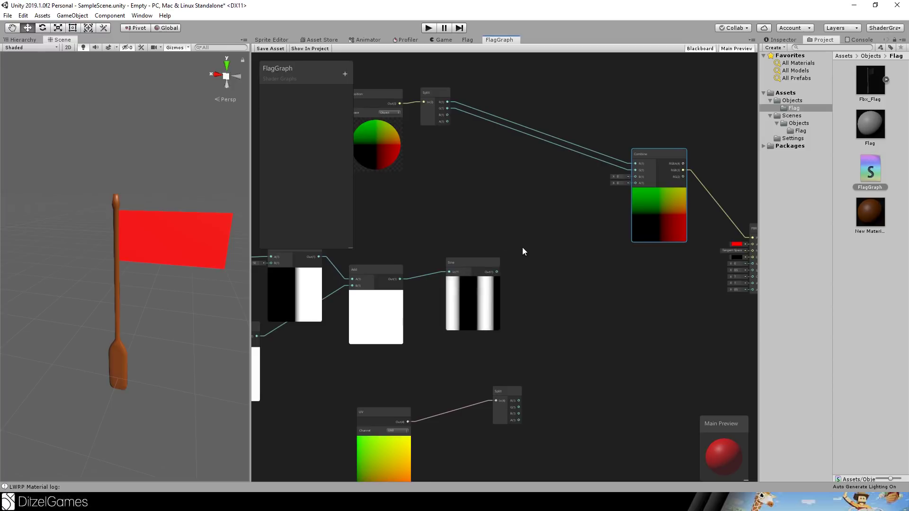
{"action": "left_click_drag", "start_coordinate": [510, 394], "coordinate": [456, 399]}
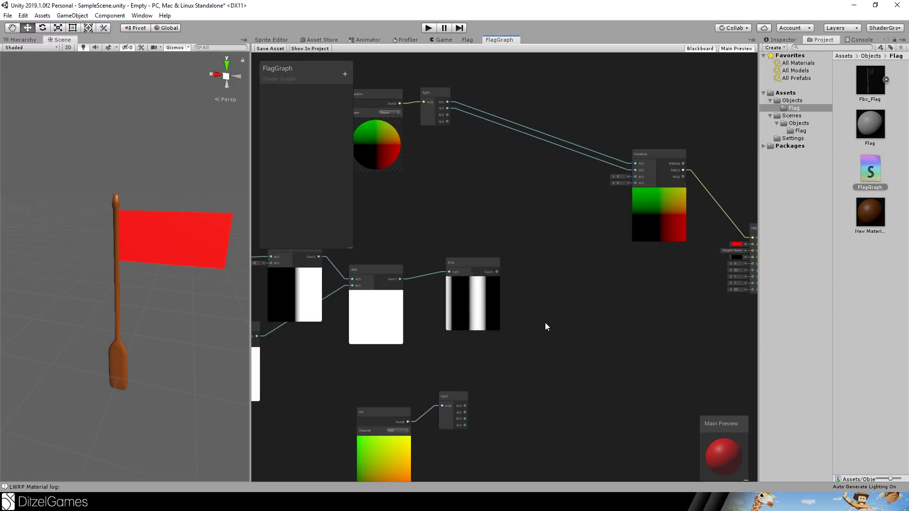
Step: Add a Multiply node after Sine, connecting the Sine output to input A and the UV Split's R output to input B
{"action": "key", "text": "space"}
{"action": "type", "text": "mu"}
{"action": "key", "text": "Return"}
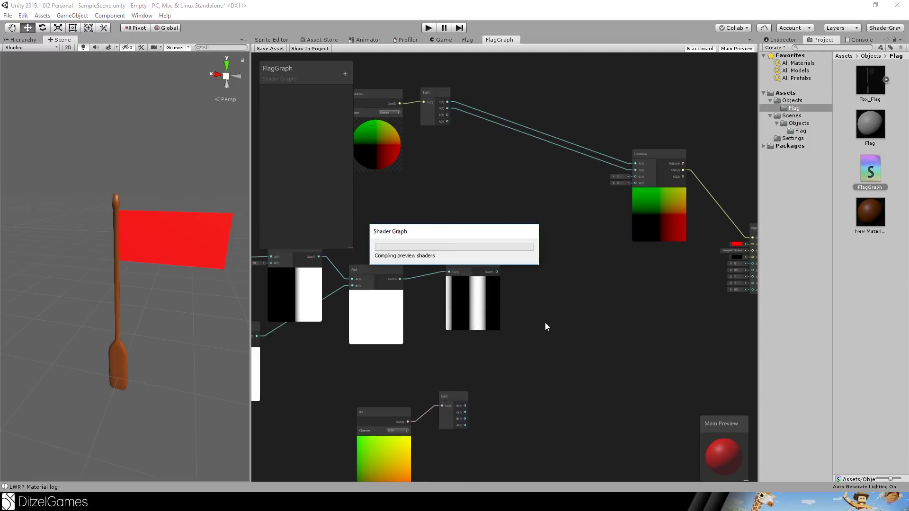
{"action": "left_click_drag", "start_coordinate": [497, 271], "coordinate": [551, 348]}
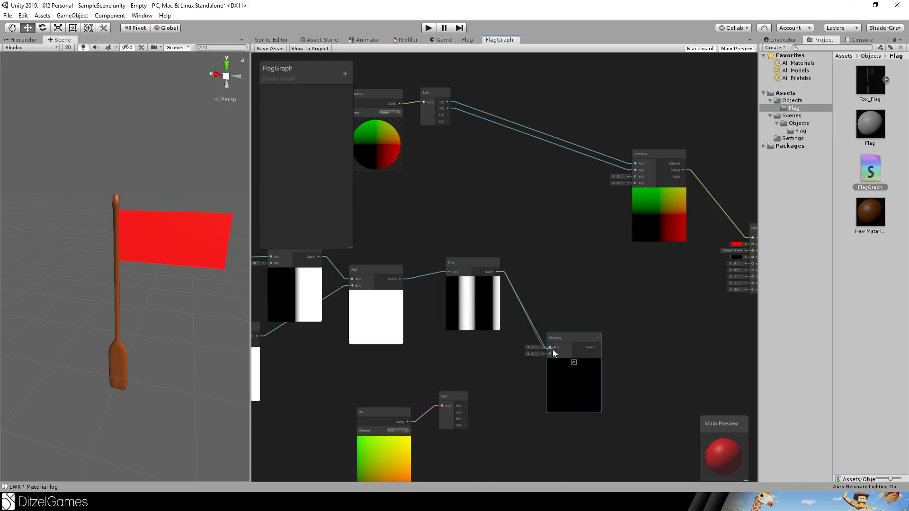
{"action": "left_click_drag", "start_coordinate": [465, 406], "coordinate": [550, 354]}
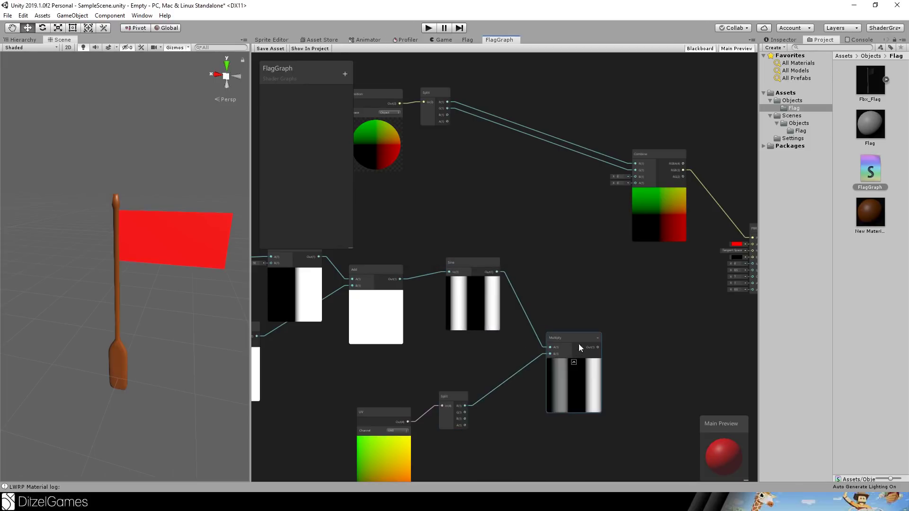
Step: Add a second Multiply node after the first, connecting the first Multiply's output to input A and setting B to 0.1
{"action": "left_click_drag", "start_coordinate": [578, 344], "coordinate": [562, 317]}
{"action": "key", "text": "space"}
{"action": "type", "text": "mul"}
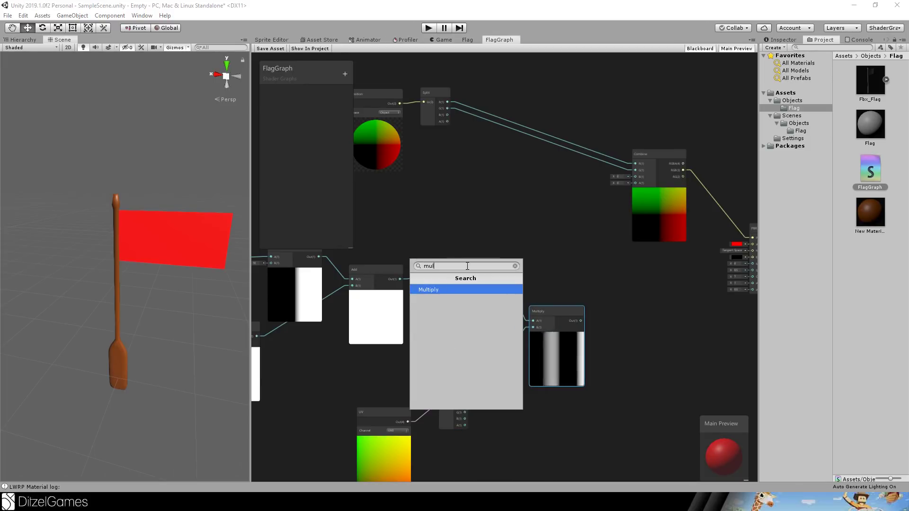
{"action": "key", "text": "Return"}
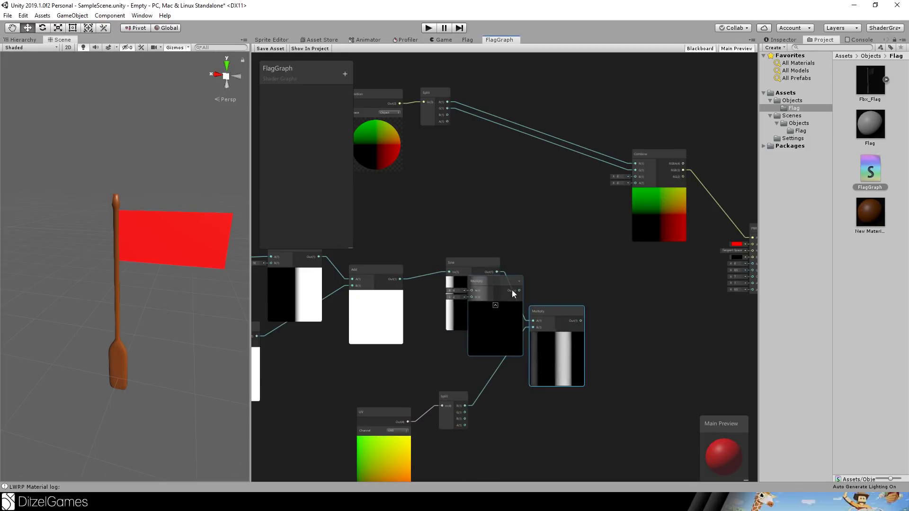
{"action": "left_click_drag", "start_coordinate": [512, 289], "coordinate": [660, 304]}
{"action": "left_click_drag", "start_coordinate": [581, 321], "coordinate": [629, 356]}
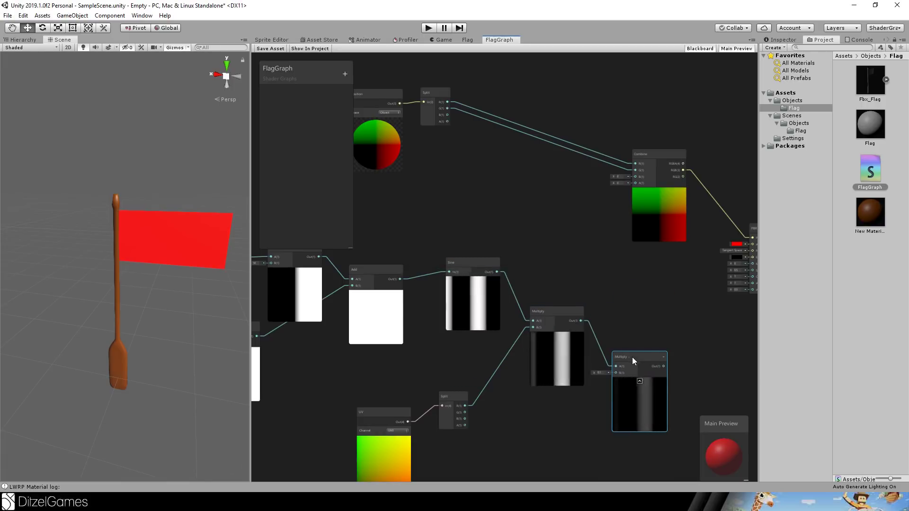
Step: Place an Add node before Combine, feeding the upper Split's B into A, the second Multiply into B, and its output into Combine's B input
{"action": "key", "text": "space"}
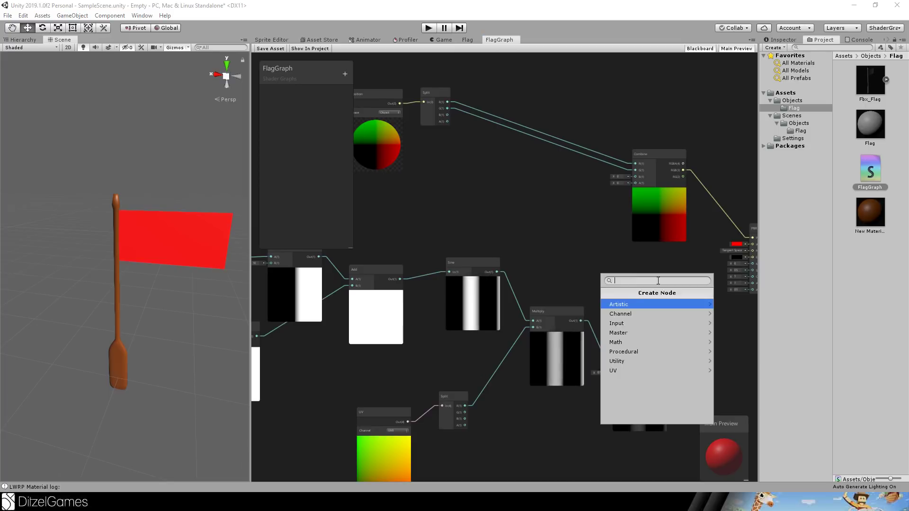
{"action": "type", "text": "add"}
{"action": "key", "text": "Return"}
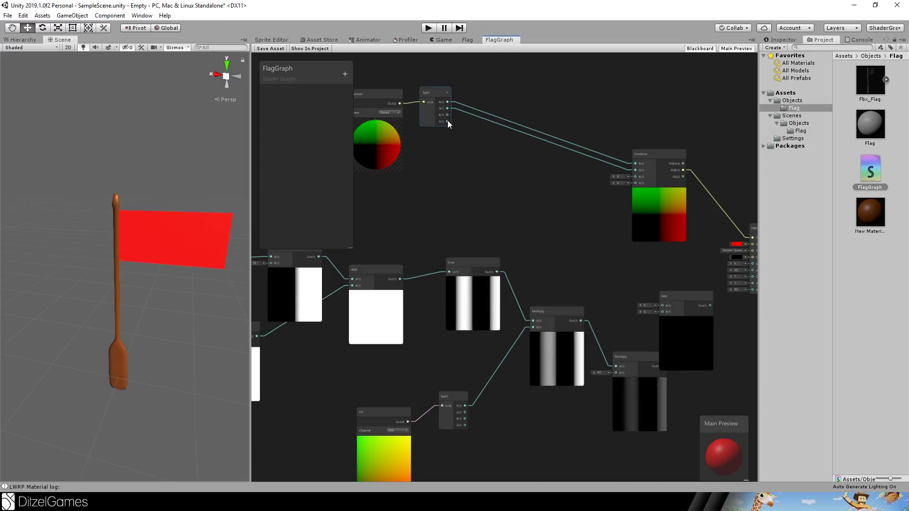
{"action": "left_click_drag", "start_coordinate": [447, 116], "coordinate": [662, 305]}
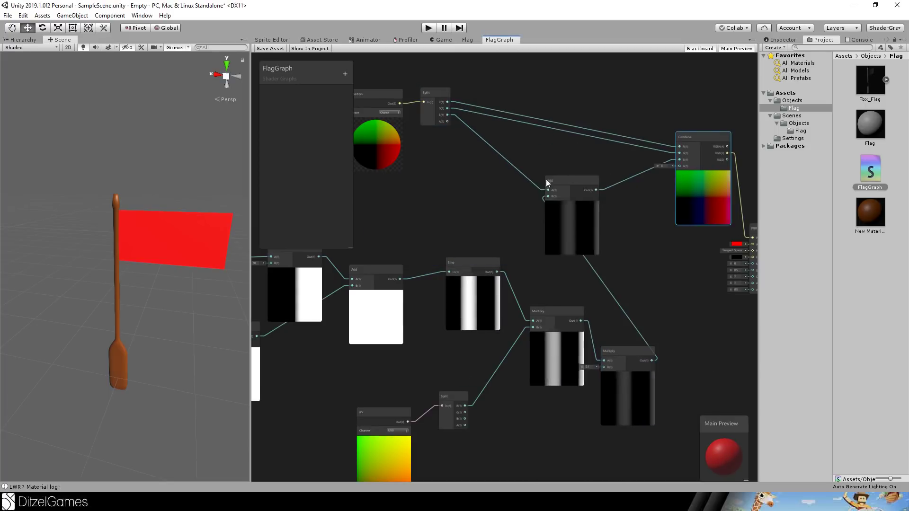
{"action": "left_click_drag", "start_coordinate": [546, 179], "coordinate": [594, 171]}
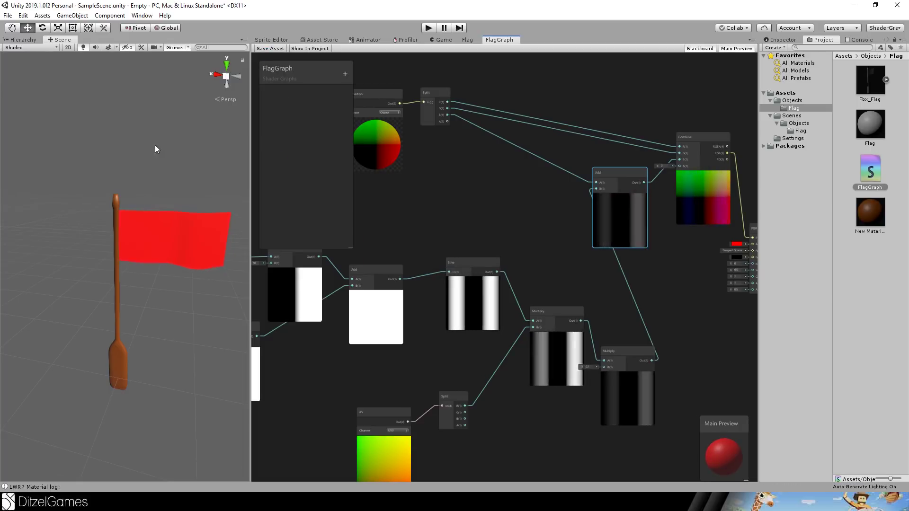
Step: Shift the whole wave branch farther from the Combine node and reposition the Add node between the upper Split and Combine
{"action": "right_click_drag", "start_coordinate": [155, 145], "coordinate": [147, 249]}
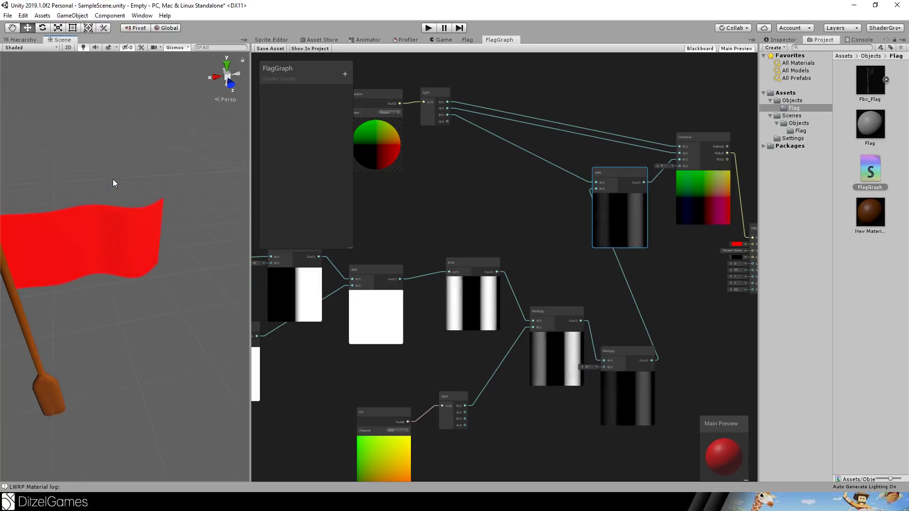
{"action": "scroll", "coordinate": [635, 183], "scroll_direction": "down", "scroll_amount": 5}
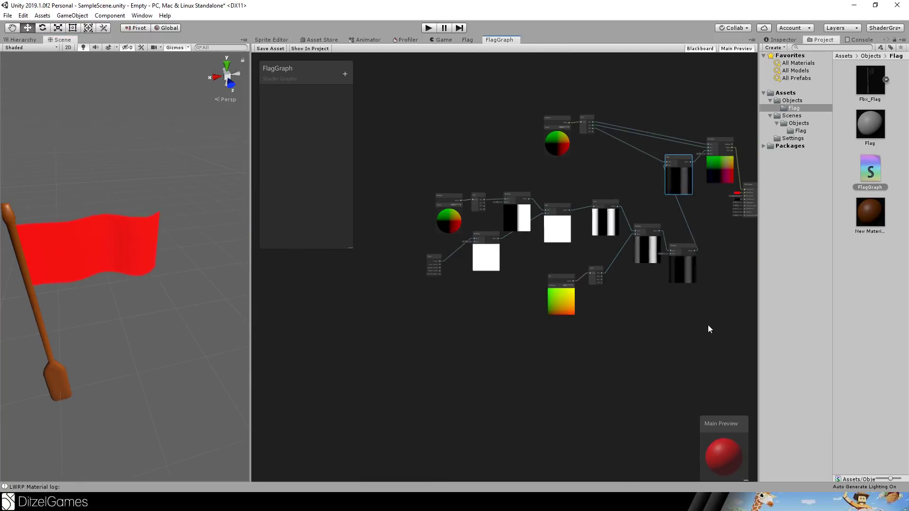
{"action": "left_click_drag", "start_coordinate": [703, 281], "coordinate": [369, 216]}
{"action": "left_click_drag", "start_coordinate": [592, 171], "coordinate": [632, 177]}
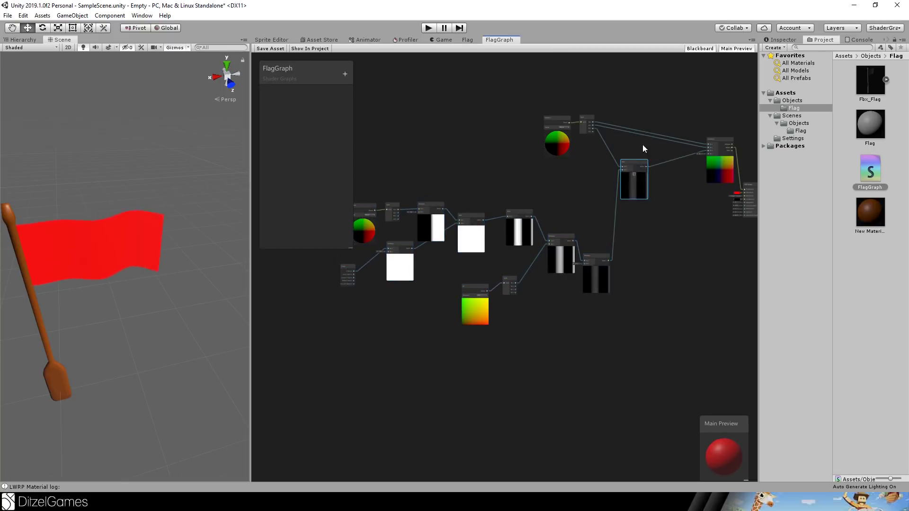
{"action": "middle_click_drag", "start_coordinate": [643, 146], "coordinate": [463, 228]}
{"action": "scroll", "coordinate": [463, 227], "scroll_direction": "up", "scroll_amount": 6}
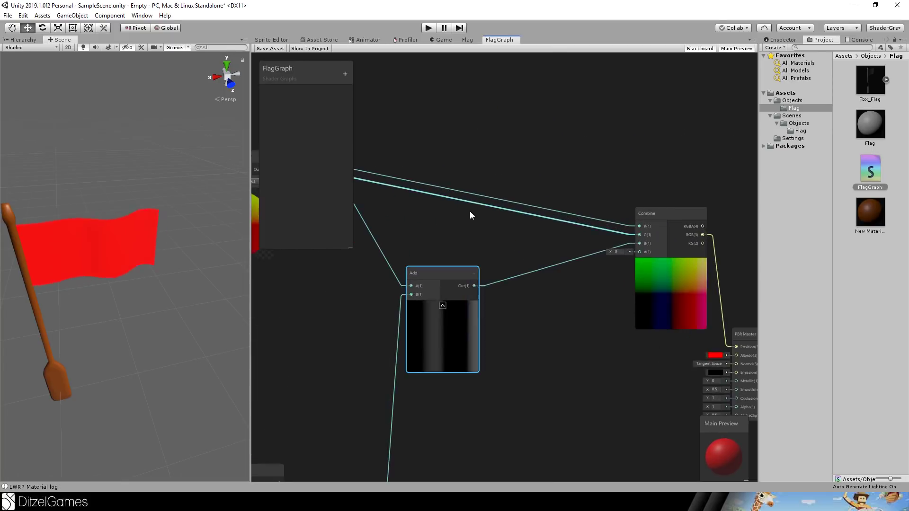
{"action": "middle_click_drag", "start_coordinate": [475, 196], "coordinate": [606, 184]}
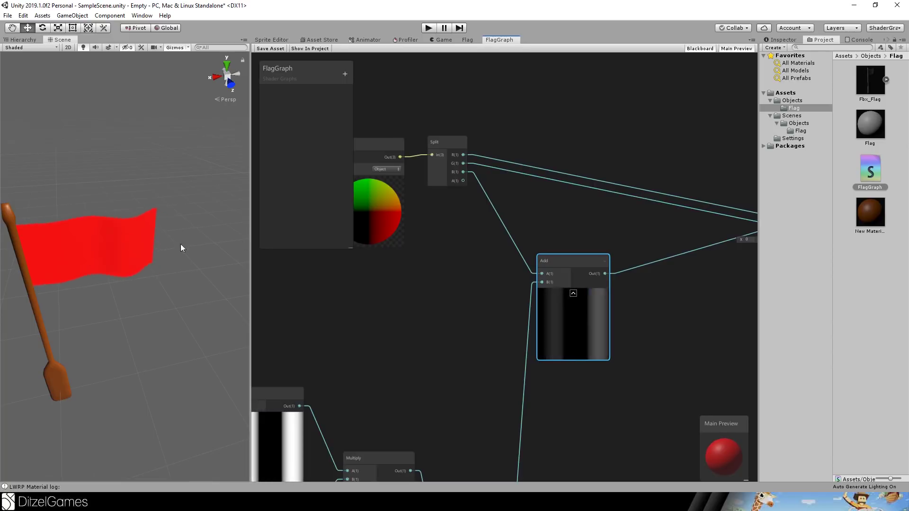
Step: Check the waving flag from above in the Scene view and enable Two Sided in the PBR Master settings
{"action": "left_click_drag", "start_coordinate": [104, 191], "coordinate": [57, 214], "text": "alt"}
{"action": "middle_click_drag", "start_coordinate": [57, 214], "coordinate": [135, 241]}
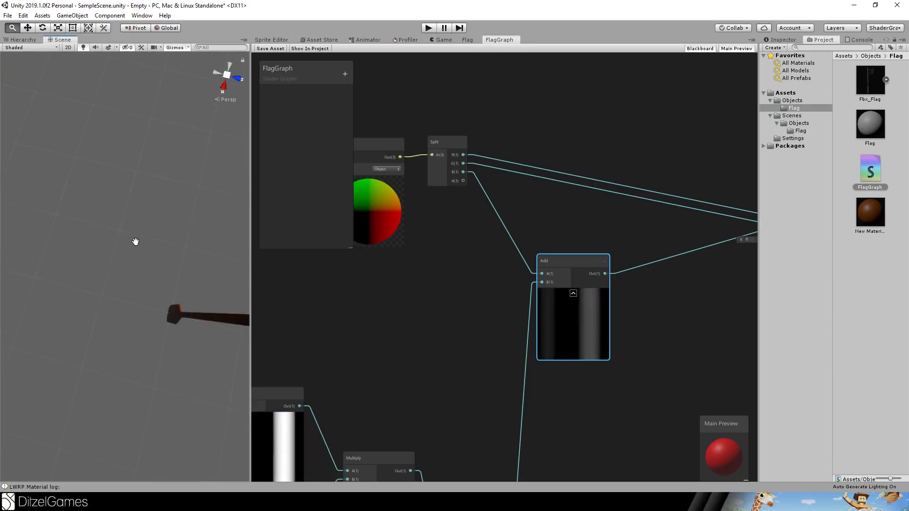
{"action": "scroll", "coordinate": [135, 242], "scroll_direction": "down", "scroll_amount": 5}
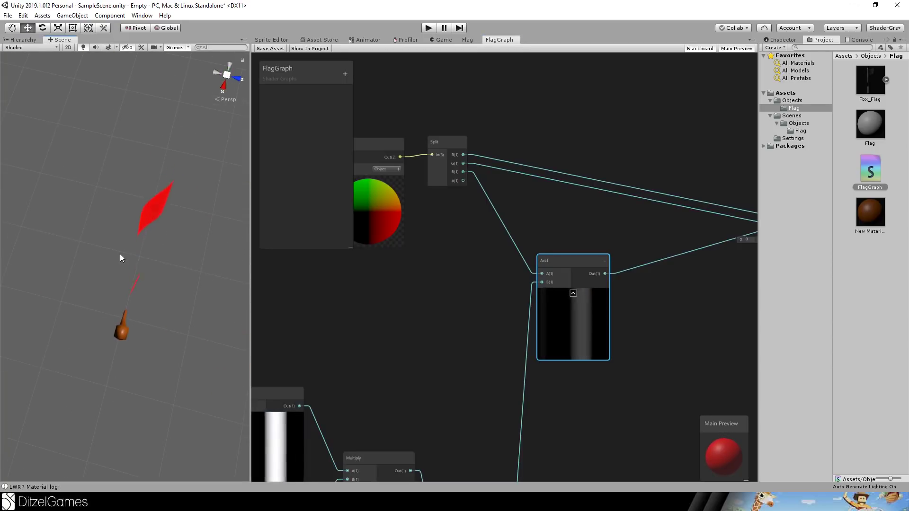
{"action": "mouse_move", "coordinate": [149, 231]}
{"action": "left_mouse_down", "text": "alt"}
{"action": "mouse_move", "coordinate": [158, 235]}
{"action": "mouse_move", "coordinate": [141, 235]}
{"action": "left_mouse_up", "text": "alt"}
{"action": "middle_click_drag", "start_coordinate": [142, 235], "coordinate": [83, 222]}
{"action": "middle_click_drag", "start_coordinate": [691, 255], "coordinate": [399, 217]}
{"action": "scroll", "coordinate": [654, 242], "scroll_direction": "up", "scroll_amount": 2}
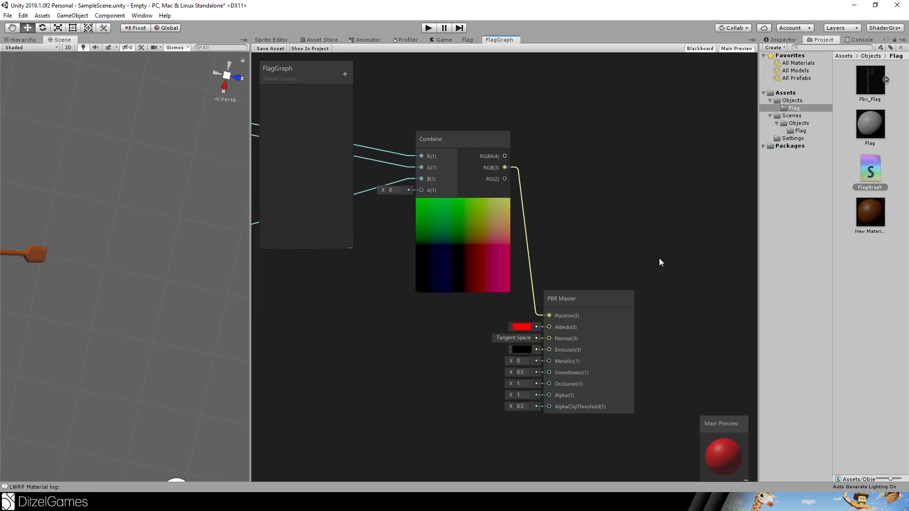
{"action": "middle_click_drag", "start_coordinate": [661, 262], "coordinate": [615, 194]}
{"action": "left_click", "coordinate": [590, 232]}
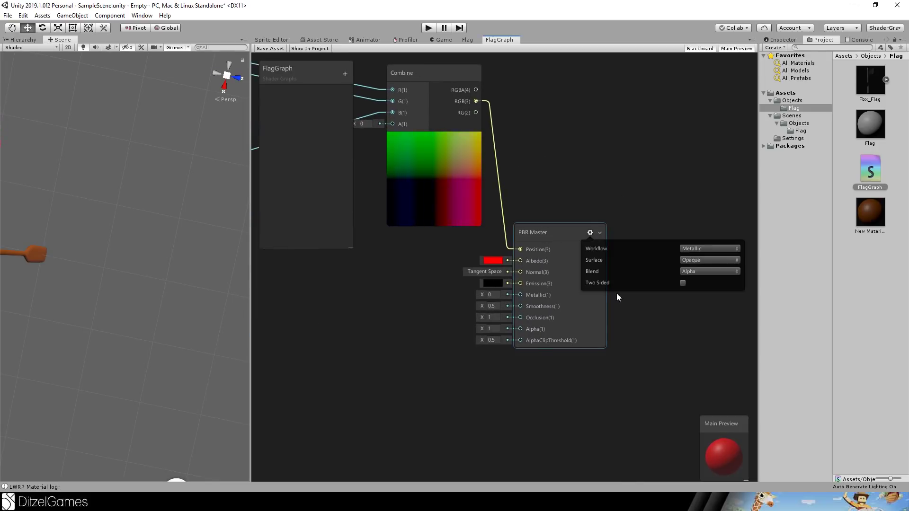
{"action": "left_click", "coordinate": [682, 283]}
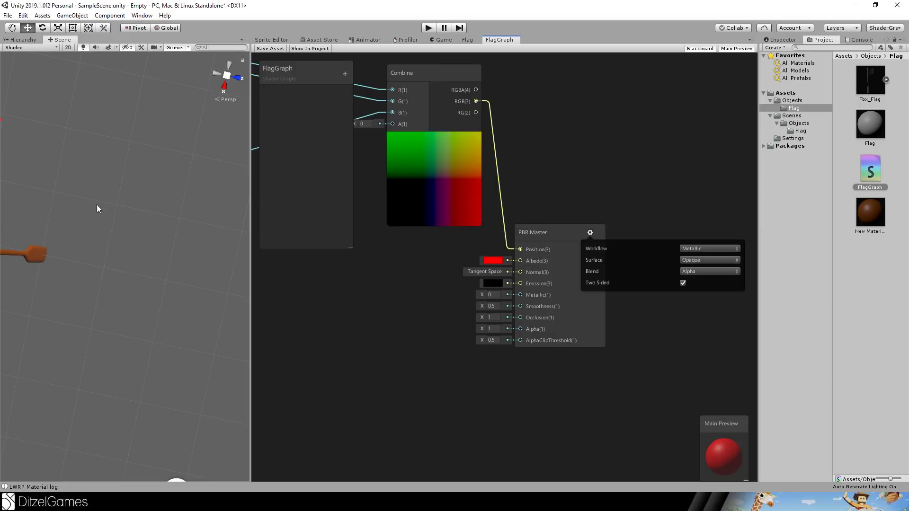
Step: Examine the flag's wave from above in the Scene view and review the node chain leading to the PBR Master
{"action": "middle_click_drag", "start_coordinate": [97, 205], "coordinate": [144, 223]}
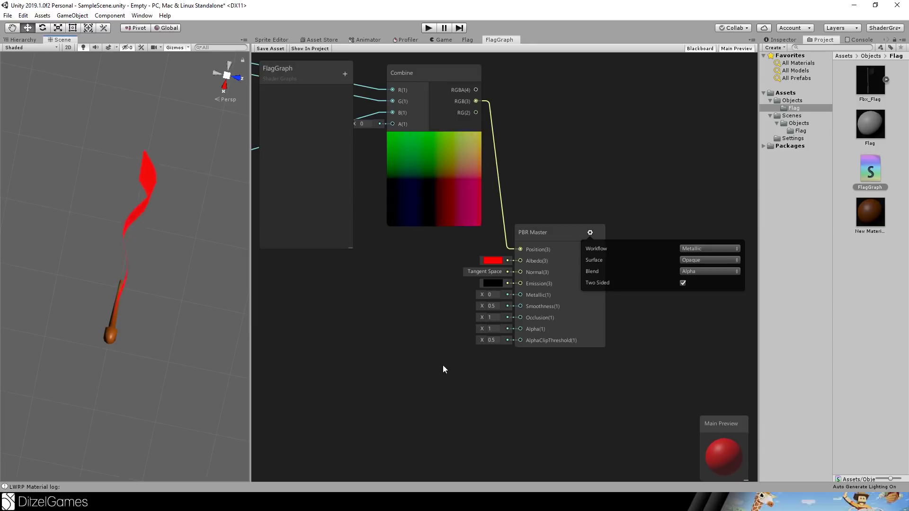
{"action": "right_click", "coordinate": [382, 233]}
{"action": "left_click", "coordinate": [330, 287]}
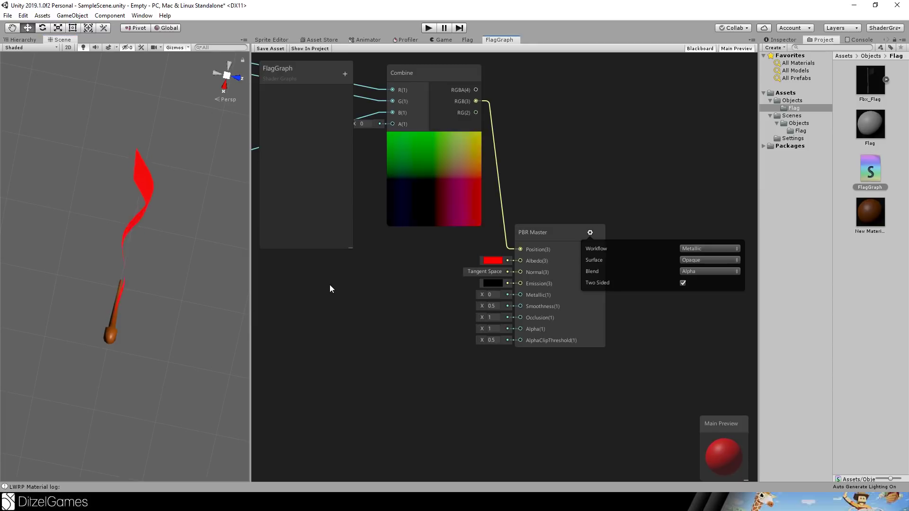
{"action": "middle_click_drag", "start_coordinate": [329, 285], "coordinate": [467, 288]}
{"action": "scroll", "coordinate": [467, 288], "scroll_direction": "down", "scroll_amount": 2}
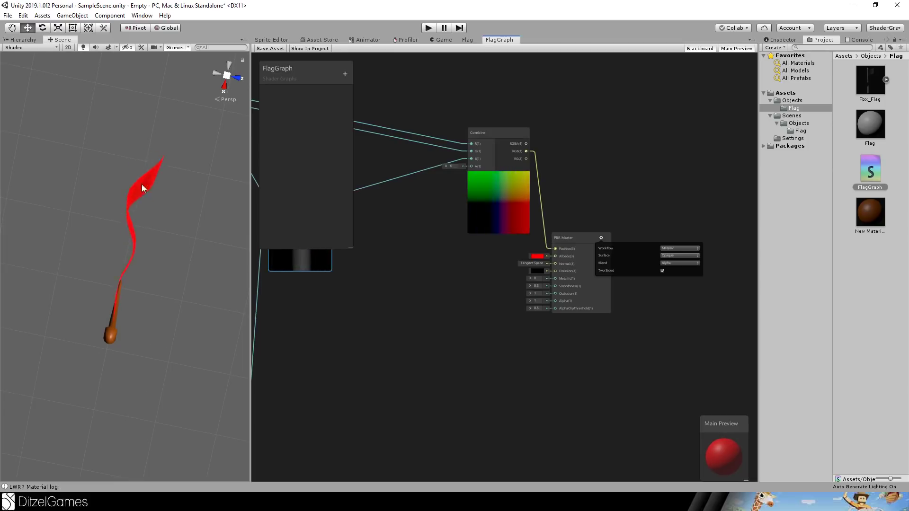
{"action": "right_click", "coordinate": [473, 249]}
{"action": "left_click", "coordinate": [382, 283]}
{"action": "middle_click_drag", "start_coordinate": [451, 316], "coordinate": [633, 279]}
{"action": "middle_click_drag", "start_coordinate": [531, 272], "coordinate": [758, 284]}
{"action": "middle_click_drag", "start_coordinate": [598, 244], "coordinate": [462, 349]}
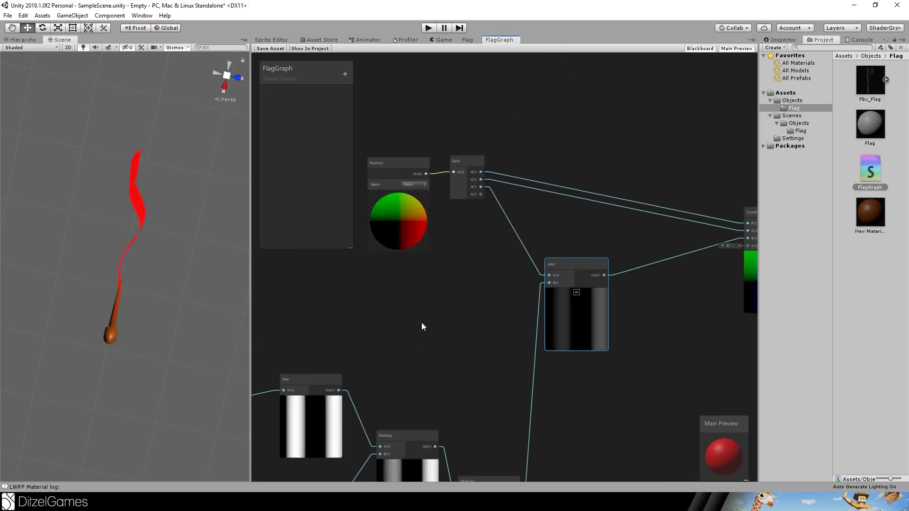
Step: Move the wave branch nodes farther from the upper Position branch to open space before the Add node
{"action": "middle_click_drag", "start_coordinate": [423, 326], "coordinate": [560, 290]}
{"action": "scroll", "coordinate": [581, 355], "scroll_direction": "down", "scroll_amount": 5}
{"action": "left_click_drag", "start_coordinate": [593, 380], "coordinate": [301, 292]}
{"action": "left_click_drag", "start_coordinate": [360, 271], "coordinate": [315, 251]}
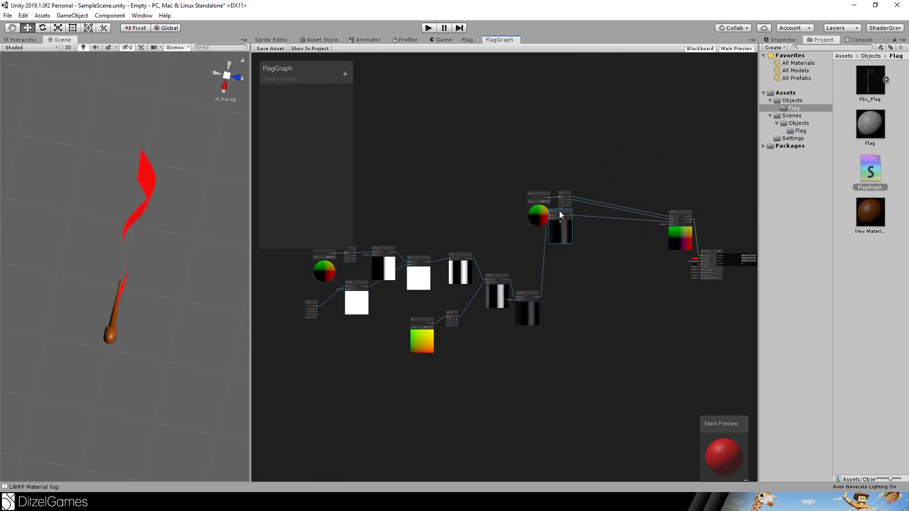
{"action": "scroll", "coordinate": [617, 232], "scroll_direction": "up", "scroll_amount": 8}
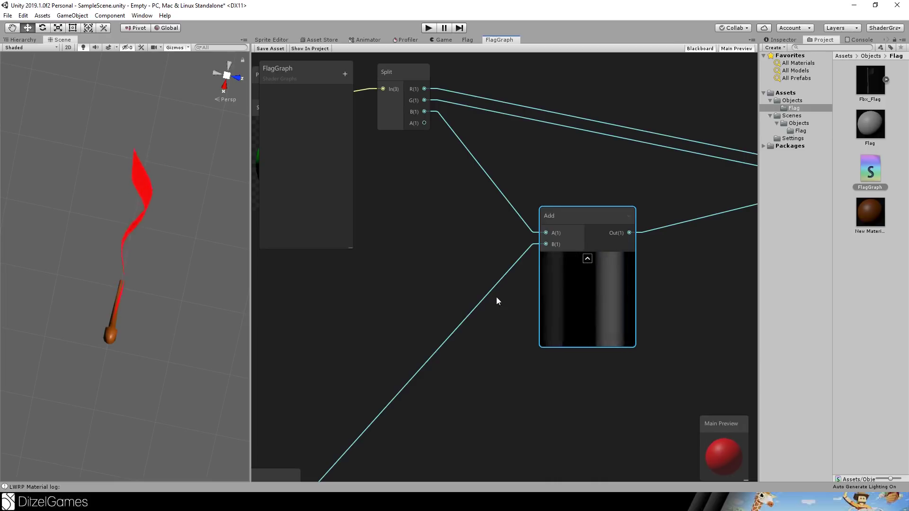
{"action": "scroll", "coordinate": [459, 290], "scroll_direction": "down", "scroll_amount": 5}
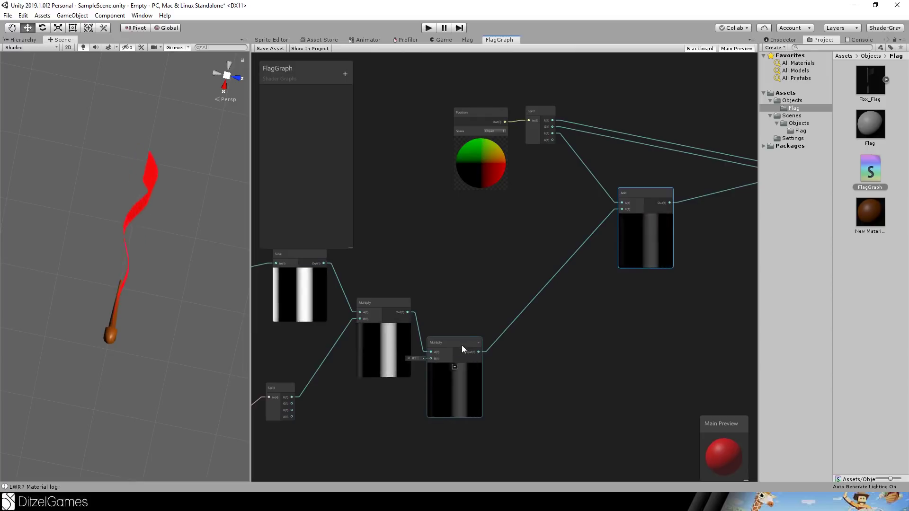
Step: Move the second Multiply node away from the first to leave room beside its B input
{"action": "left_click_drag", "start_coordinate": [462, 350], "coordinate": [505, 297]}
{"action": "scroll", "coordinate": [535, 350], "scroll_direction": "up", "scroll_amount": 4}
{"action": "left_click_drag", "start_coordinate": [455, 233], "coordinate": [487, 228]}
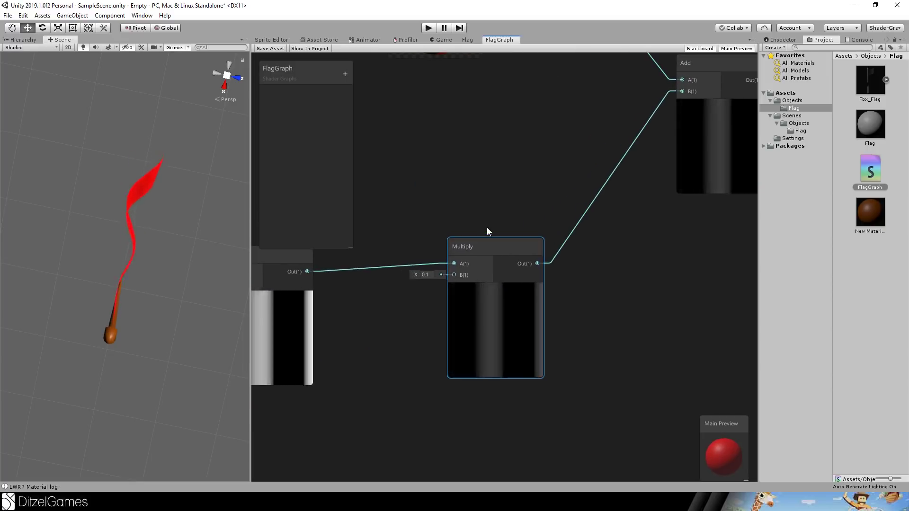
{"action": "scroll", "coordinate": [486, 231], "scroll_direction": "down", "scroll_amount": 1}
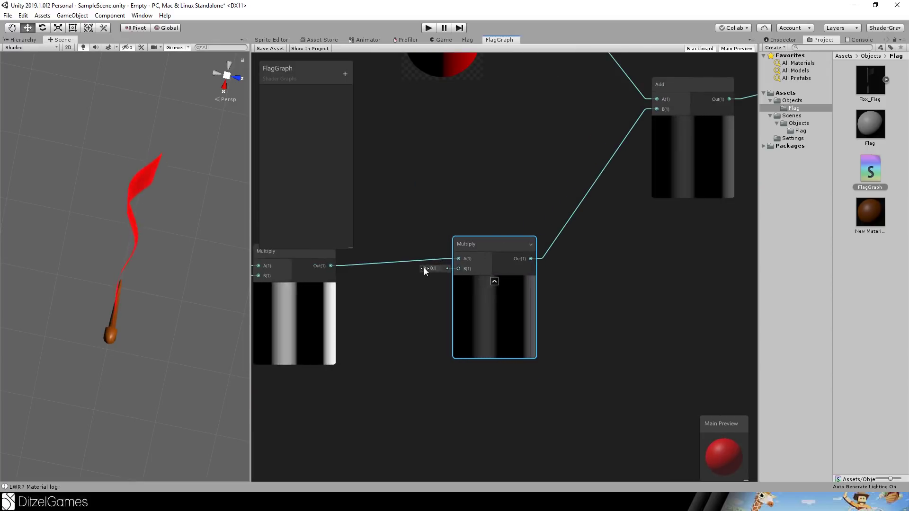
Step: Try B values of 0.22 and 10 on the second Multiply node and set B back to 0.1
{"action": "left_click_drag", "start_coordinate": [425, 268], "coordinate": [433, 268]}
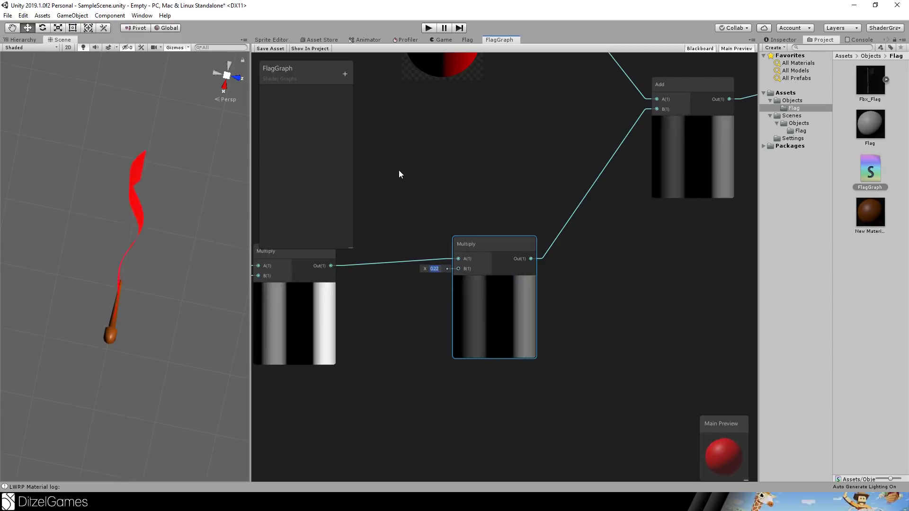
{"action": "type", "text": "10"}
{"action": "key", "text": "Return"}
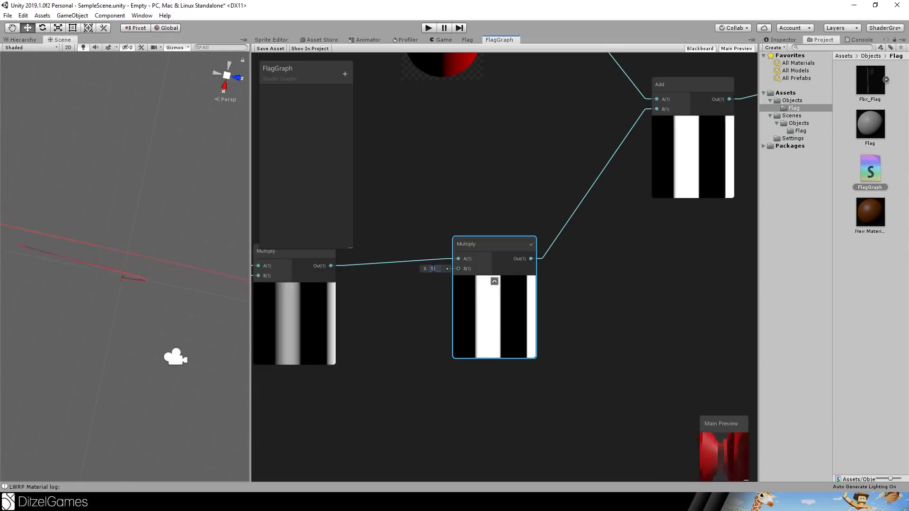
{"action": "left_click", "coordinate": [432, 268]}
{"action": "type", "text": "0.1"}
{"action": "key", "text": "Return"}
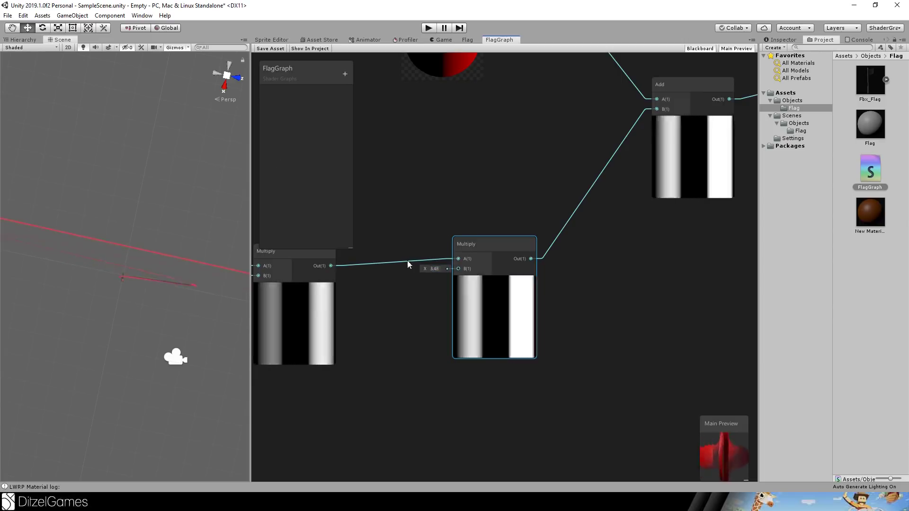
Step: Create an exposed Vector1 property named WaveStrength in the graph's Blackboard
{"action": "left_click", "coordinate": [345, 74]}
{"action": "left_click", "coordinate": [365, 81]}
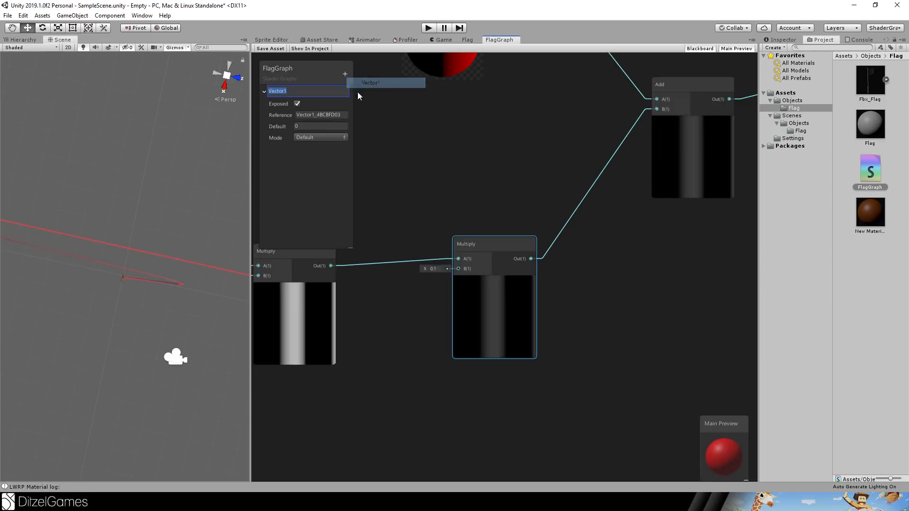
{"action": "type", "text": "Wa"}
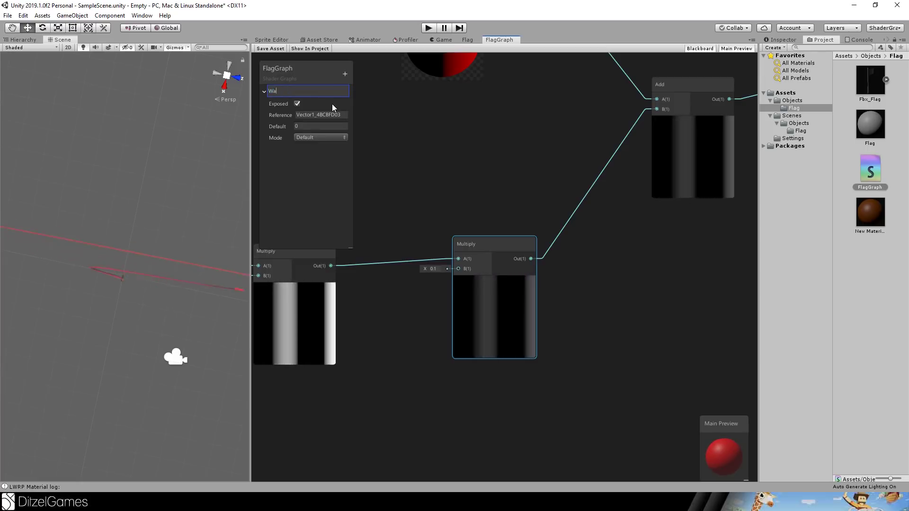
{"action": "type", "text": "veStrength"}
{"action": "key", "text": "Return"}
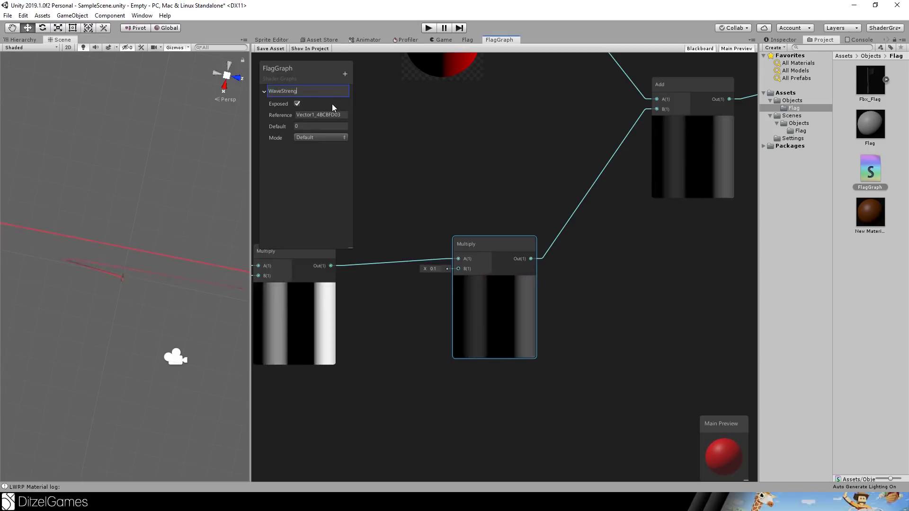
Step: Place the WaveStrength property in the graph, connect it to the second Multiply's B input, and set its default to 0.1
{"action": "left_click_drag", "start_coordinate": [284, 90], "coordinate": [374, 307]}
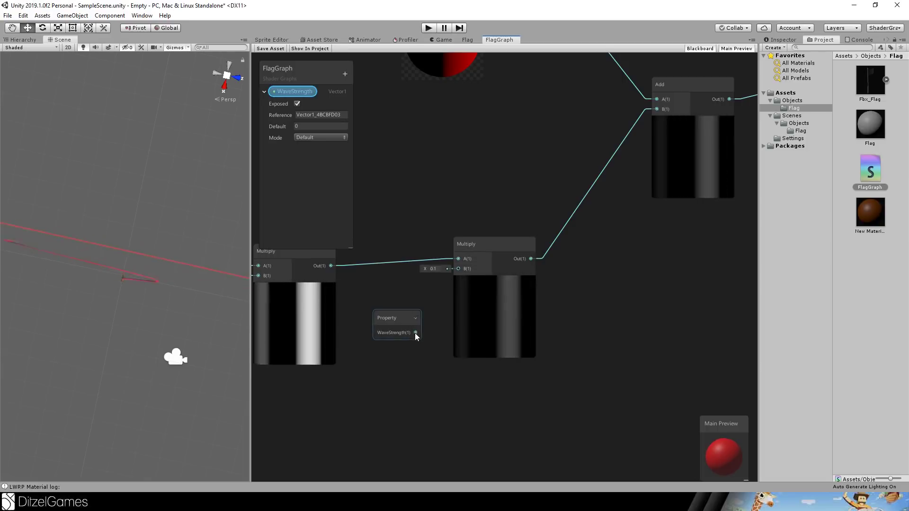
{"action": "left_click_drag", "start_coordinate": [416, 332], "coordinate": [459, 269]}
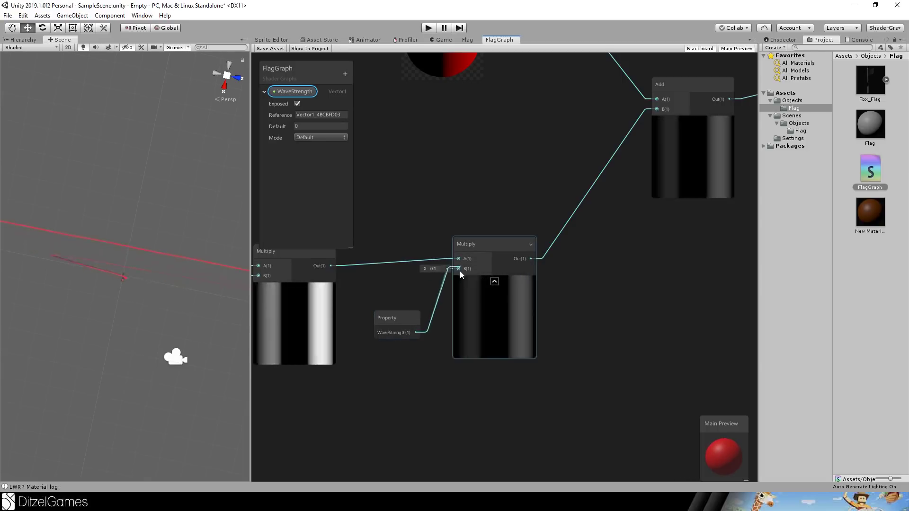
{"action": "left_click", "coordinate": [315, 125]}
{"action": "type", "text": ".1"}
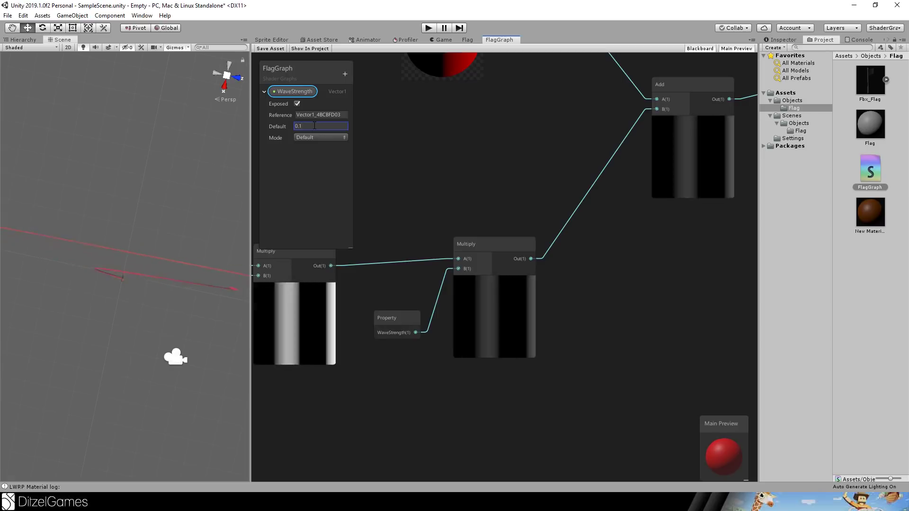
Step: Save the FlagGraph asset and view the waving flag from the side in the scene
{"action": "left_click", "coordinate": [274, 48]}
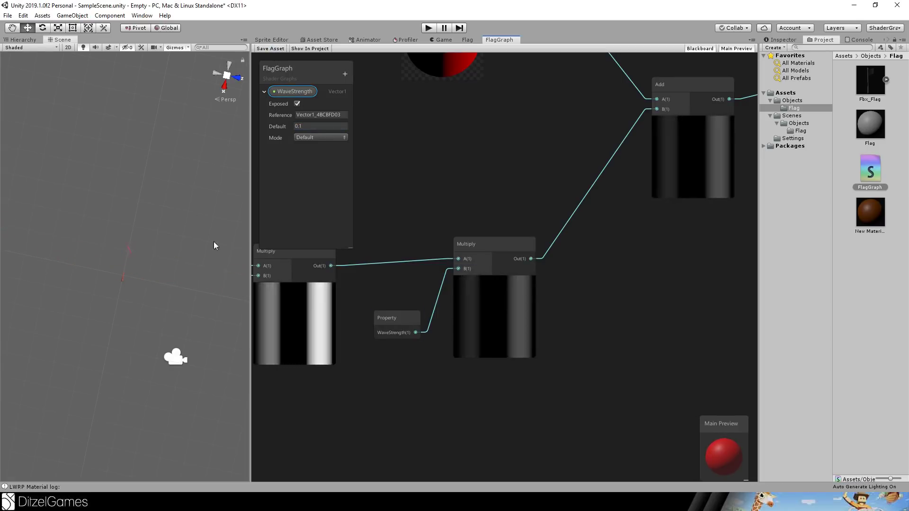
{"action": "left_click_drag", "start_coordinate": [214, 246], "coordinate": [152, 203], "text": "alt"}
{"action": "right_click_drag", "start_coordinate": [153, 203], "coordinate": [130, 173], "text": "alt"}
{"action": "middle_click_drag", "start_coordinate": [130, 172], "coordinate": [118, 144]}
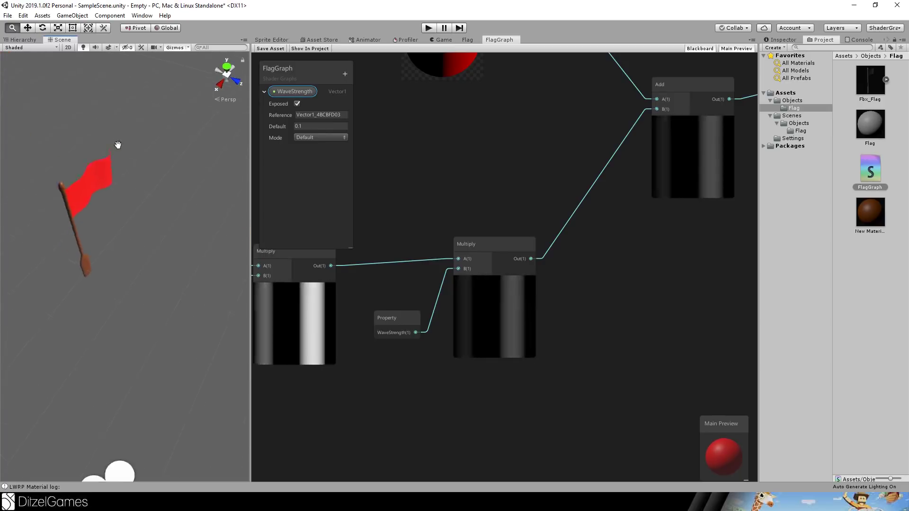
{"action": "left_click_drag", "start_coordinate": [118, 144], "coordinate": [133, 148], "text": "alt"}
Step: Show the Flag material's properties and set its WaveStrength to -0.07
{"action": "left_click", "coordinate": [870, 124]}
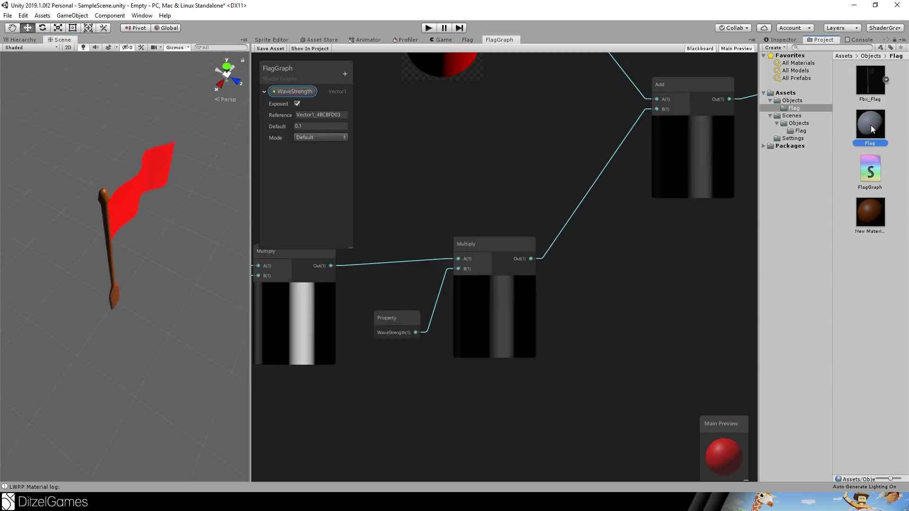
{"action": "left_click", "coordinate": [782, 39]}
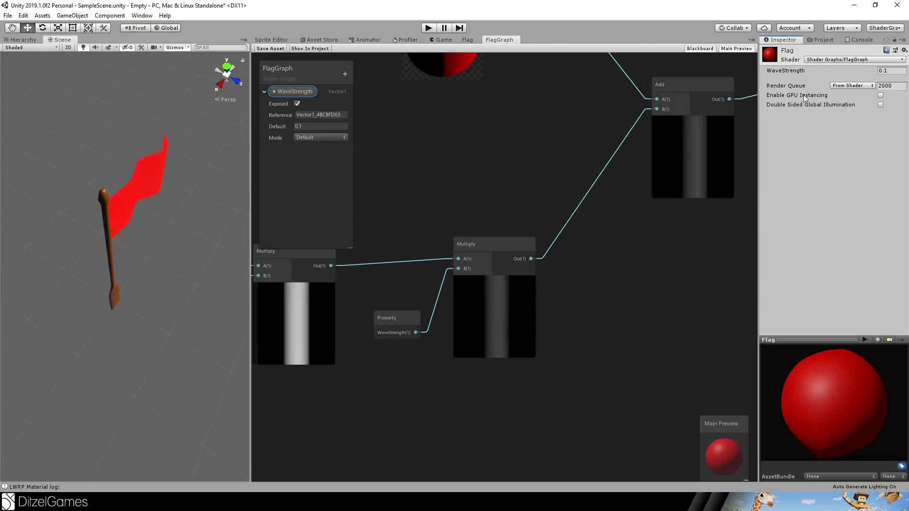
{"action": "mouse_move", "coordinate": [782, 70]}
{"action": "left_mouse_down"}
{"action": "mouse_move", "coordinate": [803, 73]}
{"action": "mouse_move", "coordinate": [756, 76]}
{"action": "mouse_move", "coordinate": [782, 76]}
{"action": "left_mouse_up"}
Step: Delete the UV and Split nodes feeding the Multiply after Sine and check the flag's motion in the scene
{"action": "middle_click_drag", "start_coordinate": [520, 174], "coordinate": [599, 141]}
{"action": "middle_click_drag", "start_coordinate": [547, 161], "coordinate": [597, 135]}
{"action": "scroll", "coordinate": [597, 135], "scroll_direction": "up", "scroll_amount": 1}
{"action": "scroll", "coordinate": [473, 163], "scroll_direction": "down", "scroll_amount": 1}
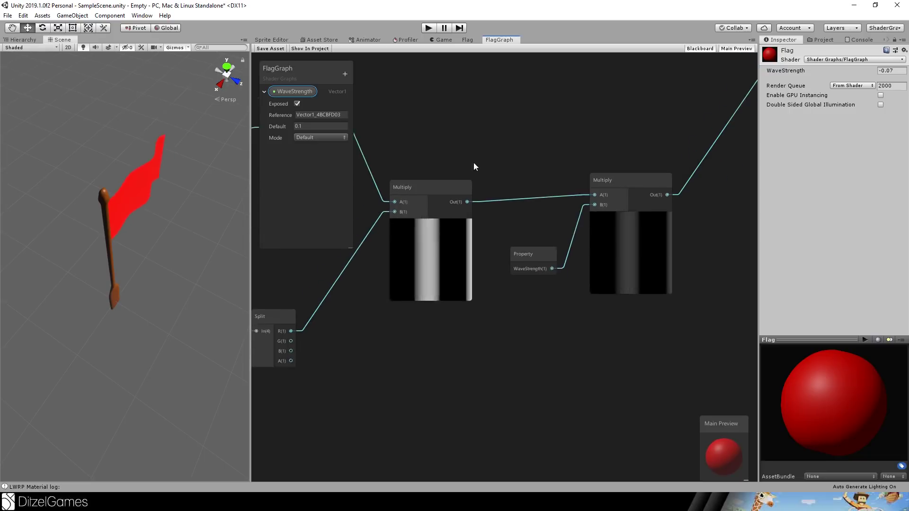
{"action": "middle_click_drag", "start_coordinate": [473, 166], "coordinate": [578, 158]}
{"action": "left_click", "coordinate": [518, 163]}
{"action": "middle_click_drag", "start_coordinate": [518, 155], "coordinate": [669, 112]}
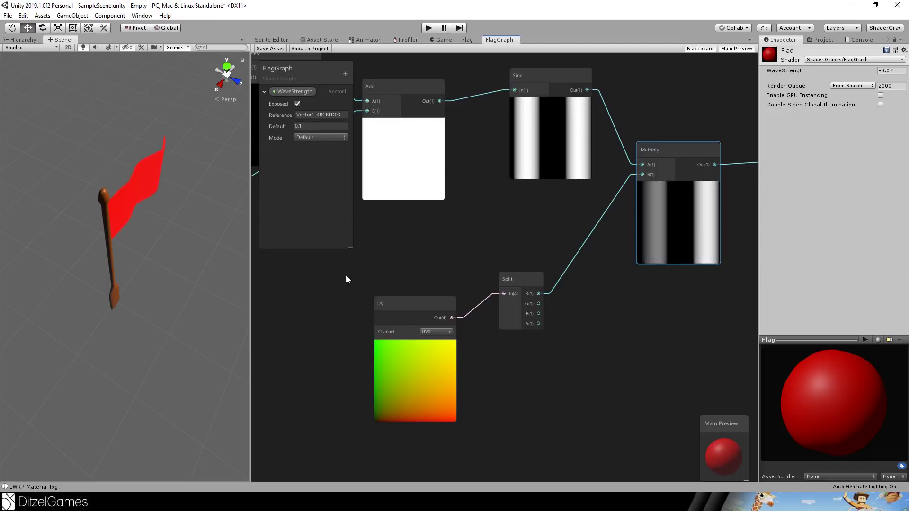
{"action": "left_click_drag", "start_coordinate": [346, 279], "coordinate": [575, 379]}
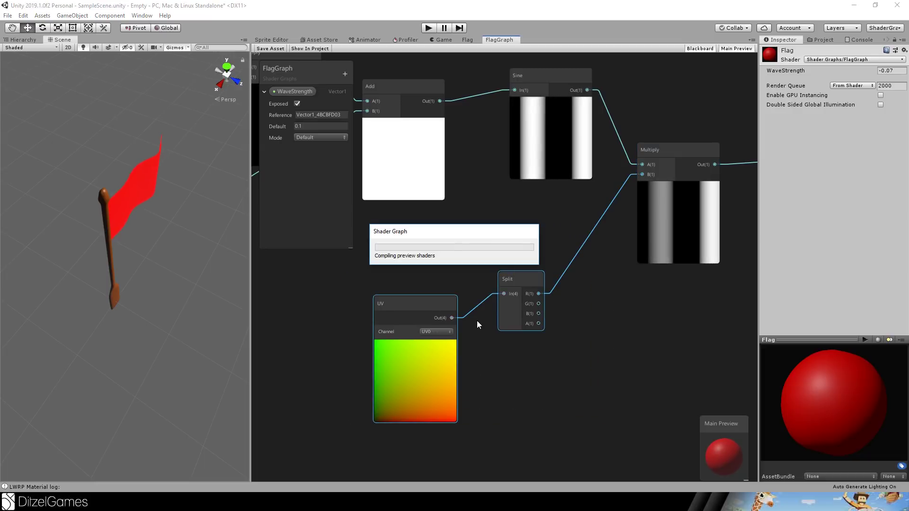
{"action": "key", "text": "Delete"}
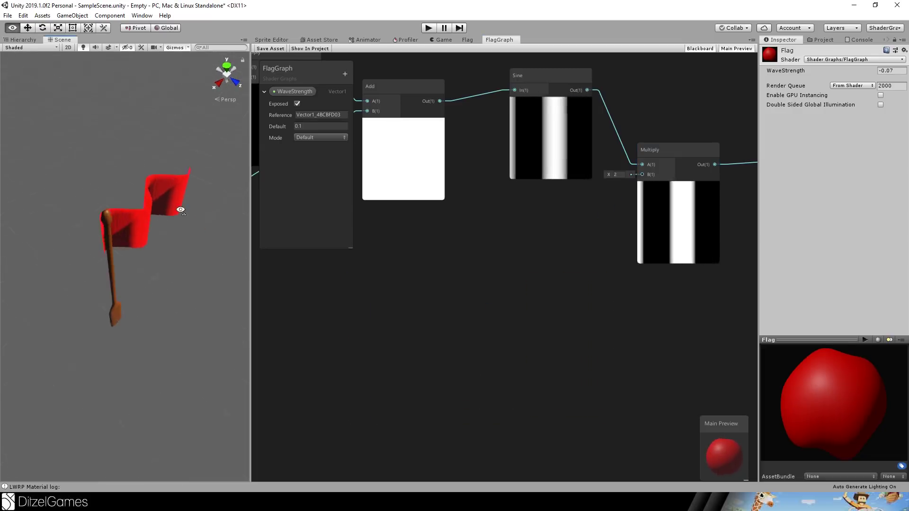
{"action": "right_click_drag", "start_coordinate": [180, 209], "coordinate": [191, 288]}
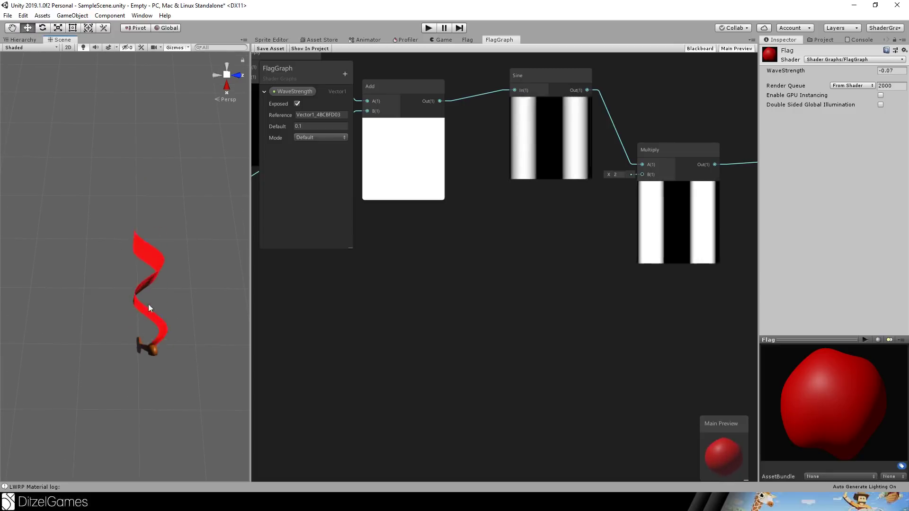
Step: Undo the deletion of the UV and Split nodes and save the graph
{"action": "left_click", "coordinate": [463, 324]}
{"action": "key", "text": "ctrl+z"}
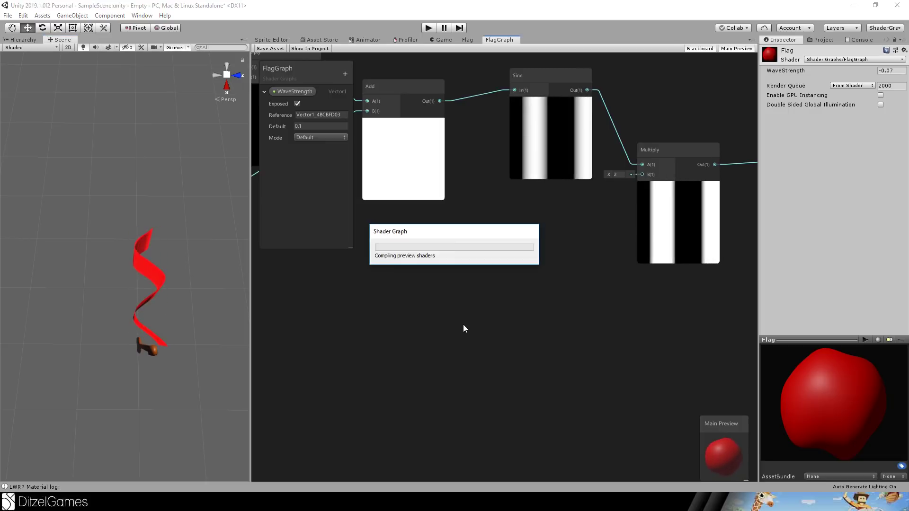
{"action": "left_click", "coordinate": [264, 49]}
Step: Examine the flag's waving from above and from the side, comparing the edge at the pole with the free end
{"action": "middle_click_drag", "start_coordinate": [607, 310], "coordinate": [541, 260]}
{"action": "middle_click_drag", "start_coordinate": [242, 287], "coordinate": [199, 278]}
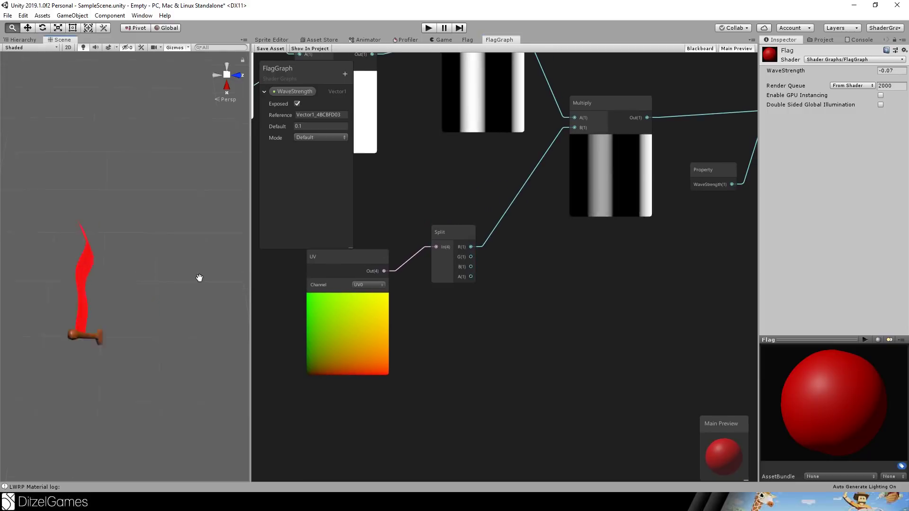
{"action": "left_click_drag", "start_coordinate": [200, 278], "coordinate": [35, 221], "text": "alt"}
{"action": "left_click_drag", "start_coordinate": [170, 277], "coordinate": [174, 232], "text": "alt"}
{"action": "scroll", "coordinate": [174, 232], "scroll_direction": "up", "scroll_amount": 5}
{"action": "middle_click_drag", "start_coordinate": [164, 240], "coordinate": [162, 246]}
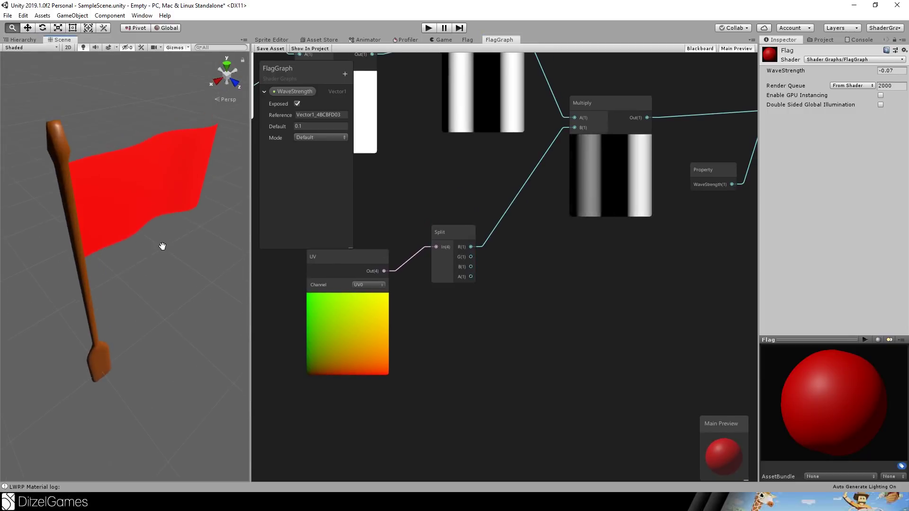
{"action": "right_click_drag", "start_coordinate": [162, 246], "coordinate": [170, 257], "text": "alt"}
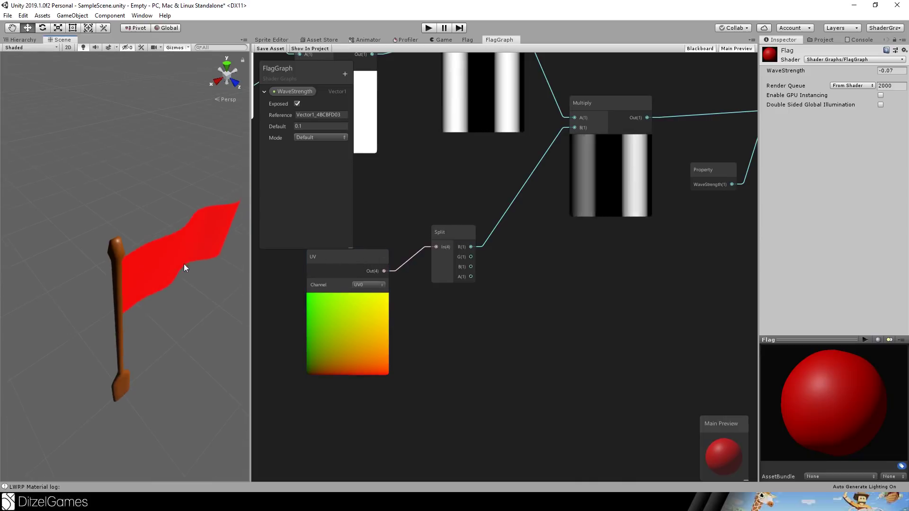
{"action": "left_click_drag", "start_coordinate": [184, 264], "coordinate": [151, 251], "text": "alt"}
{"action": "right_click_drag", "start_coordinate": [151, 251], "coordinate": [130, 205]}
{"action": "left_click_drag", "start_coordinate": [130, 205], "coordinate": [130, 197], "text": "alt"}
{"action": "scroll", "coordinate": [122, 197], "scroll_direction": "up", "scroll_amount": 3}
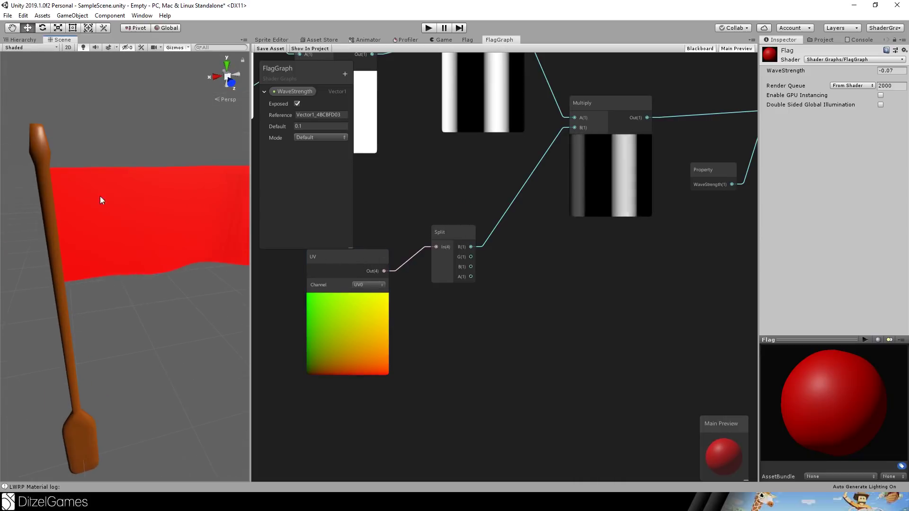
{"action": "scroll", "coordinate": [85, 181], "scroll_direction": "down", "scroll_amount": 3}
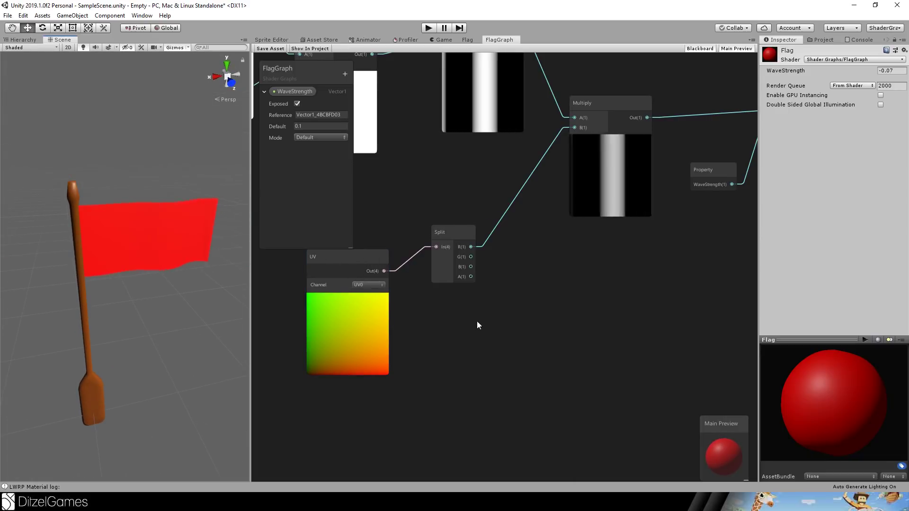
Step: Move the Split and UV nodes closer to the Multiply node they feed
{"action": "middle_click_drag", "start_coordinate": [563, 312], "coordinate": [586, 296]}
{"action": "left_click_drag", "start_coordinate": [388, 240], "coordinate": [494, 203]}
{"action": "left_click_drag", "start_coordinate": [383, 219], "coordinate": [409, 211]}
Step: Inspect where the flag meets the pole and how the wave runs toward its free end
{"action": "middle_click_drag", "start_coordinate": [233, 162], "coordinate": [186, 217]}
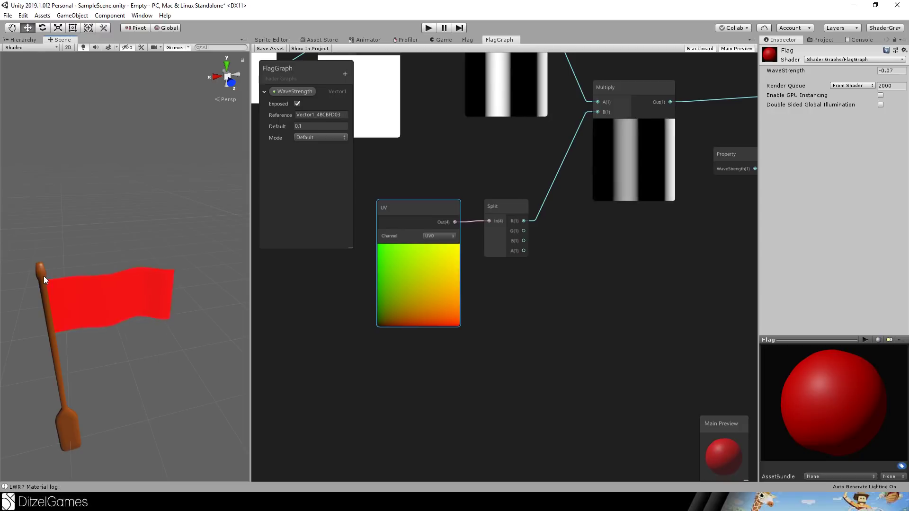
{"action": "middle_click_drag", "start_coordinate": [138, 273], "coordinate": [166, 263]}
{"action": "scroll", "coordinate": [207, 249], "scroll_direction": "up", "scroll_amount": 5}
{"action": "scroll", "coordinate": [141, 271], "scroll_direction": "down", "scroll_amount": 3}
{"action": "scroll", "coordinate": [166, 262], "scroll_direction": "down", "scroll_amount": 2}
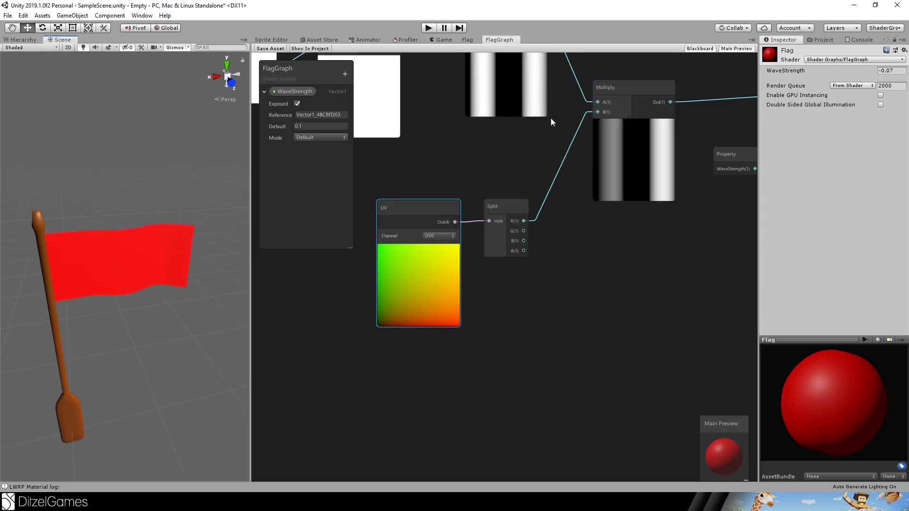
{"action": "middle_click_drag", "start_coordinate": [119, 235], "coordinate": [223, 245]}
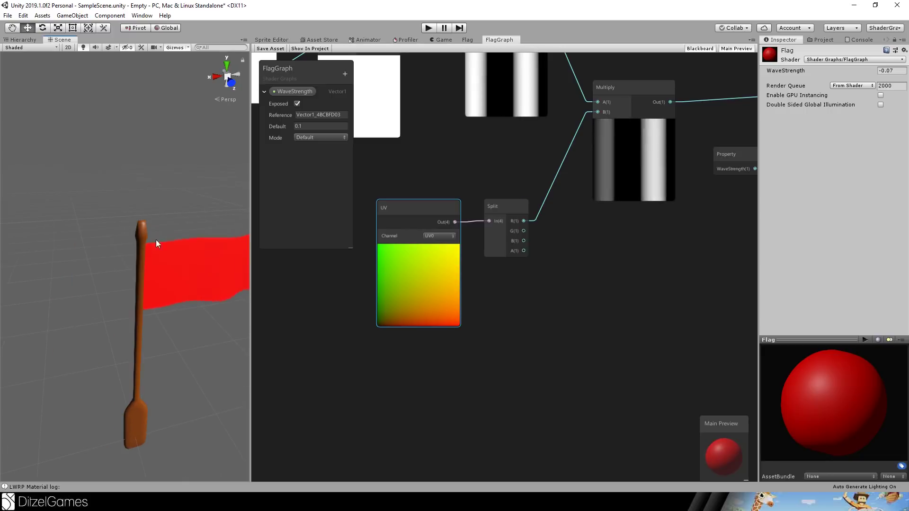
{"action": "left_click_drag", "start_coordinate": [156, 242], "coordinate": [106, 252], "text": "alt"}
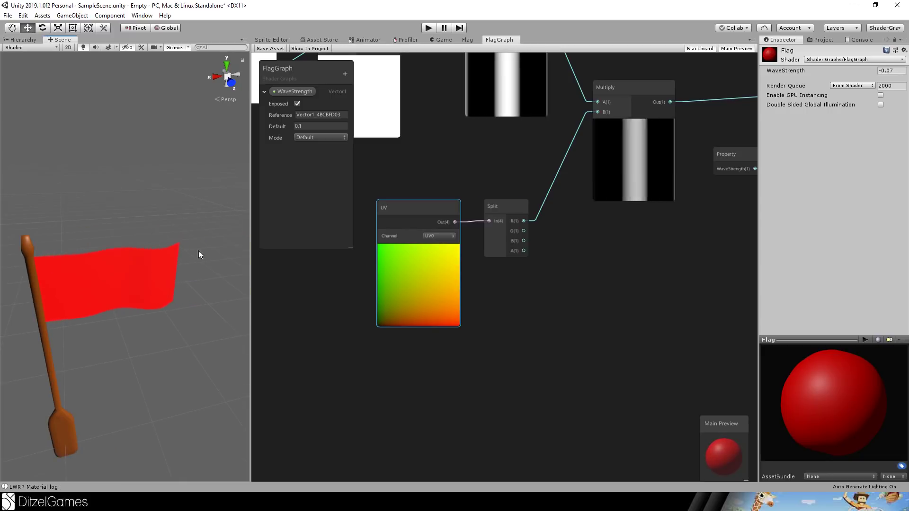
Step: Tidy the graph by lowering the Sine node, placing the time Multiply under the position Multiply, and putting the Time node beside it
{"action": "middle_click_drag", "start_coordinate": [532, 192], "coordinate": [526, 274]}
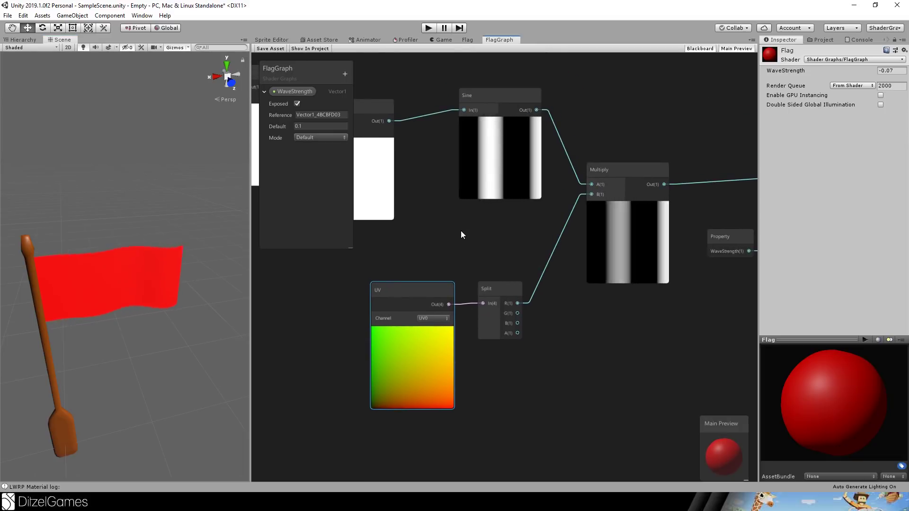
{"action": "left_click_drag", "start_coordinate": [491, 100], "coordinate": [480, 124]}
{"action": "middle_click_drag", "start_coordinate": [549, 93], "coordinate": [635, 97]}
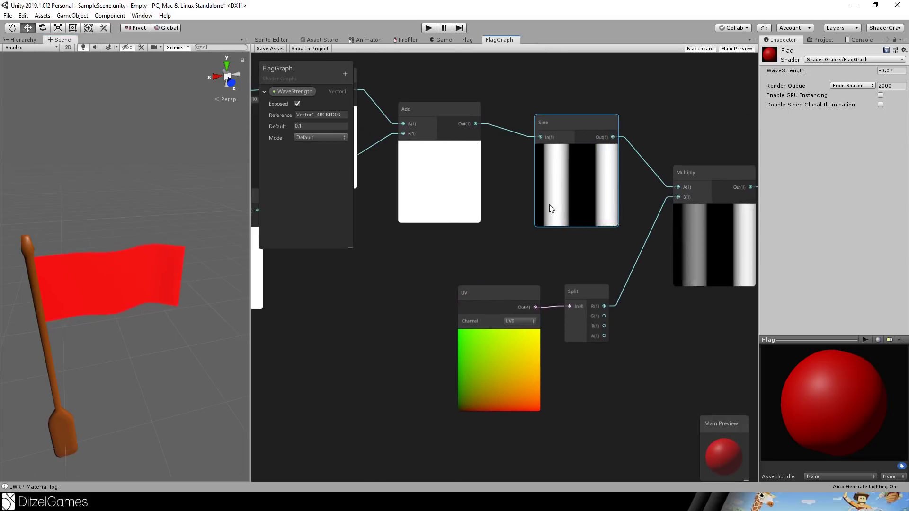
{"action": "middle_click_drag", "start_coordinate": [525, 93], "coordinate": [676, 126]}
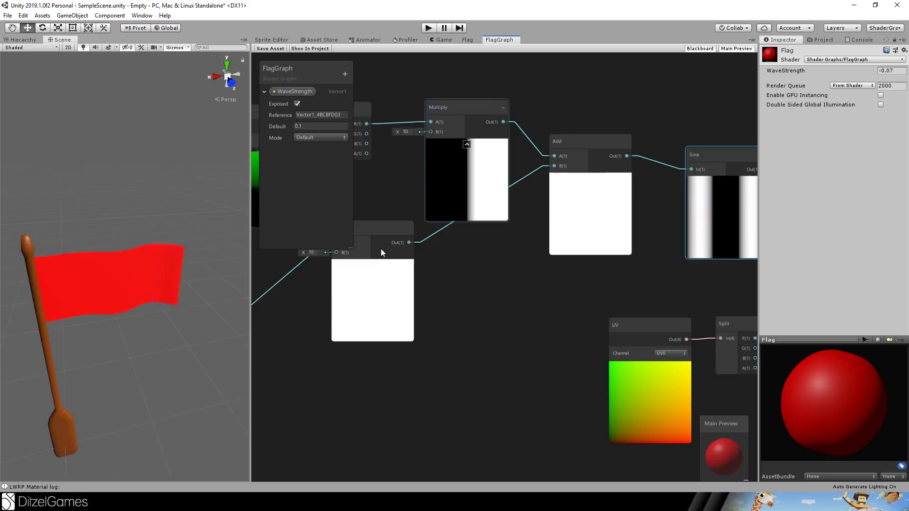
{"action": "left_click_drag", "start_coordinate": [381, 252], "coordinate": [467, 264]}
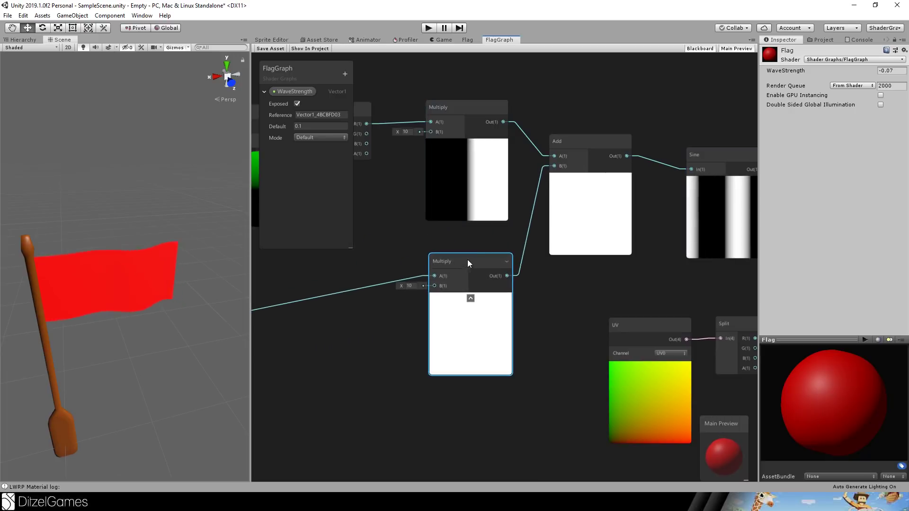
{"action": "middle_click_drag", "start_coordinate": [519, 322], "coordinate": [718, 238]}
{"action": "left_click_drag", "start_coordinate": [385, 229], "coordinate": [525, 195]}
{"action": "middle_click_drag", "start_coordinate": [659, 246], "coordinate": [543, 296]}
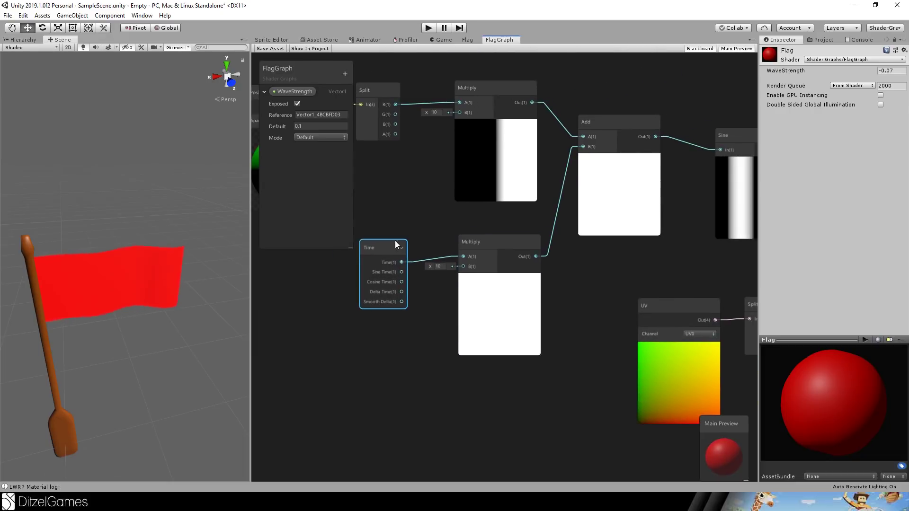
{"action": "left_click_drag", "start_coordinate": [383, 247], "coordinate": [385, 239]}
Step: Review the Position and Time branches that feed the Add node before Sine
{"action": "middle_click_drag", "start_coordinate": [614, 302], "coordinate": [515, 319]}
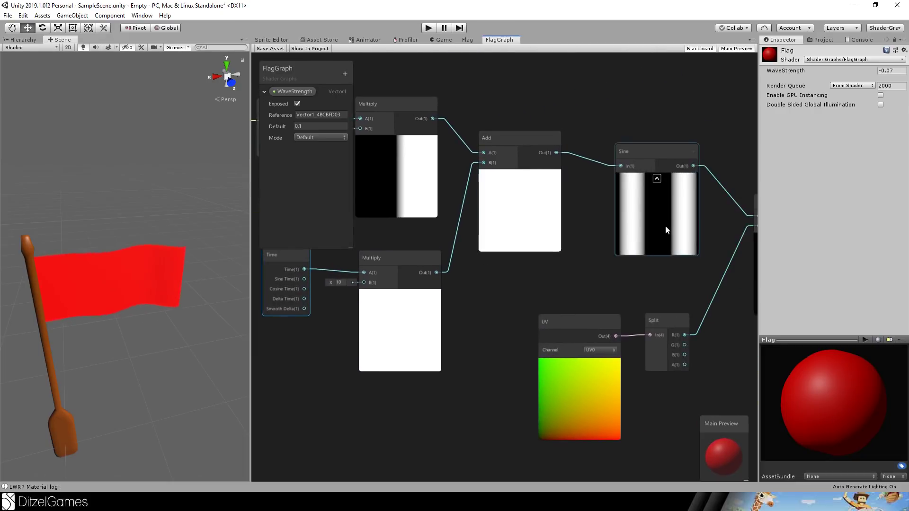
{"action": "middle_click_drag", "start_coordinate": [560, 111], "coordinate": [586, 132]}
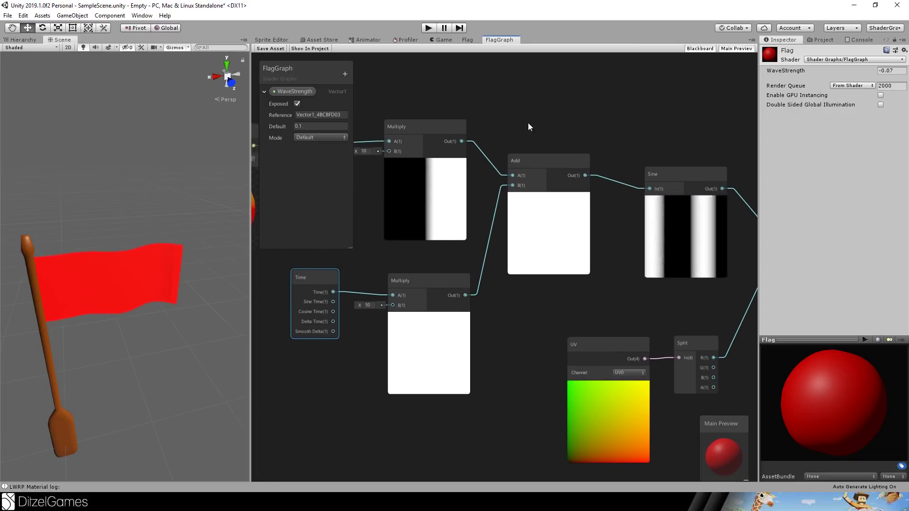
{"action": "middle_click_drag", "start_coordinate": [529, 127], "coordinate": [585, 142]}
{"action": "mouse_move", "coordinate": [475, 132]}
{"action": "middle_mouse_down"}
{"action": "mouse_move", "coordinate": [576, 124]}
{"action": "mouse_move", "coordinate": [512, 129]}
{"action": "middle_mouse_up"}
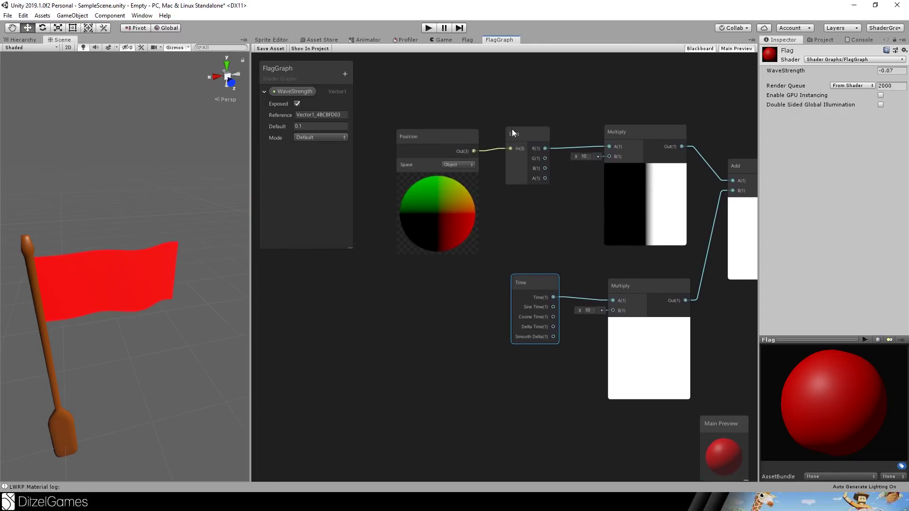
{"action": "left_click", "coordinate": [512, 129]}
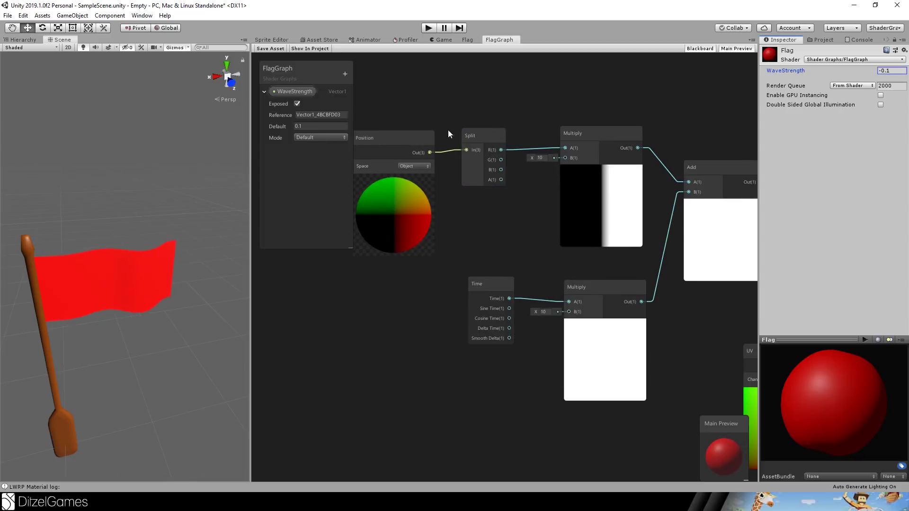
{"action": "middle_click_drag", "start_coordinate": [515, 118], "coordinate": [541, 118]}
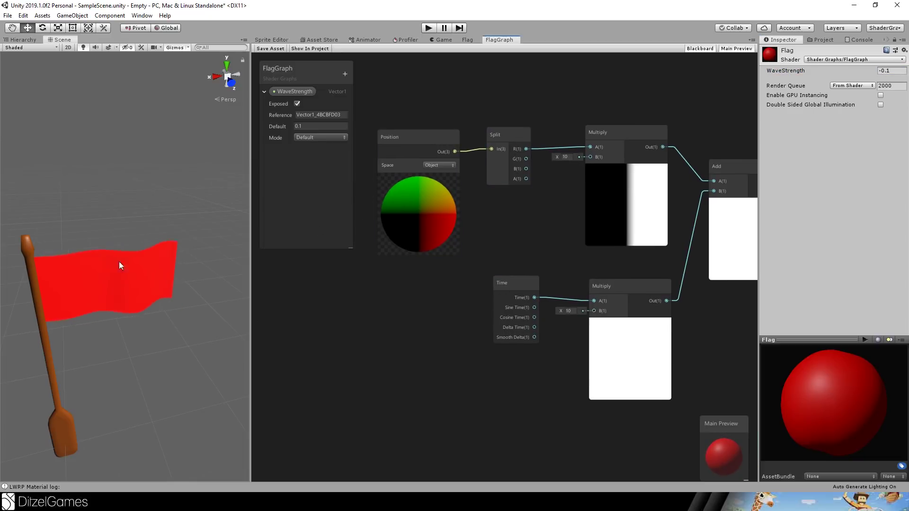
Step: Disconnect the position Split's R output from the Multiply's A input, save the graph, and inspect the flag from another angle
{"action": "left_click", "coordinate": [513, 131]}
{"action": "left_click", "coordinate": [413, 136], "text": "shift"}
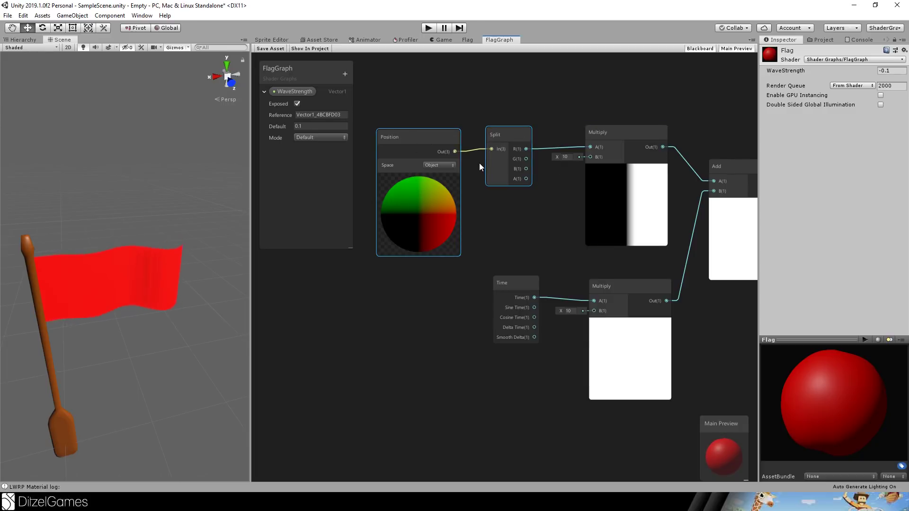
{"action": "right_click", "coordinate": [543, 149]}
{"action": "left_click", "coordinate": [550, 158]}
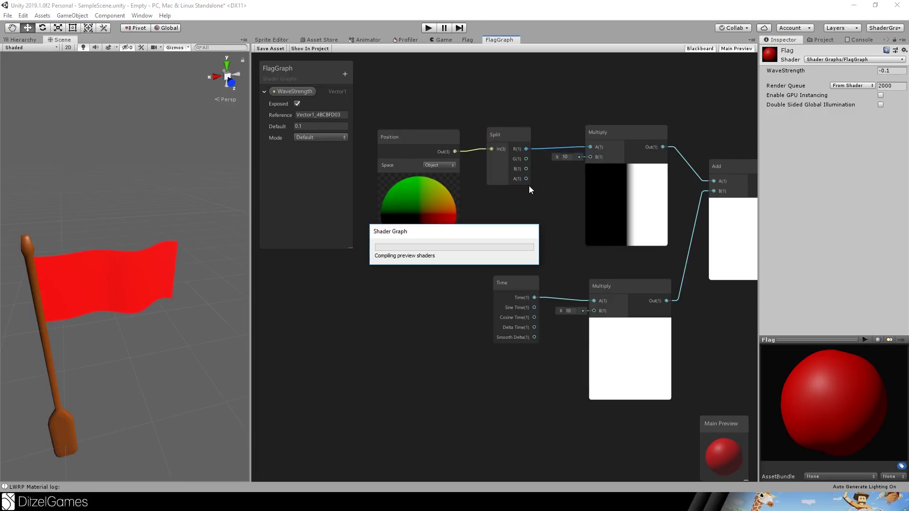
{"action": "key", "text": "Delete"}
{"action": "left_click", "coordinate": [268, 49]}
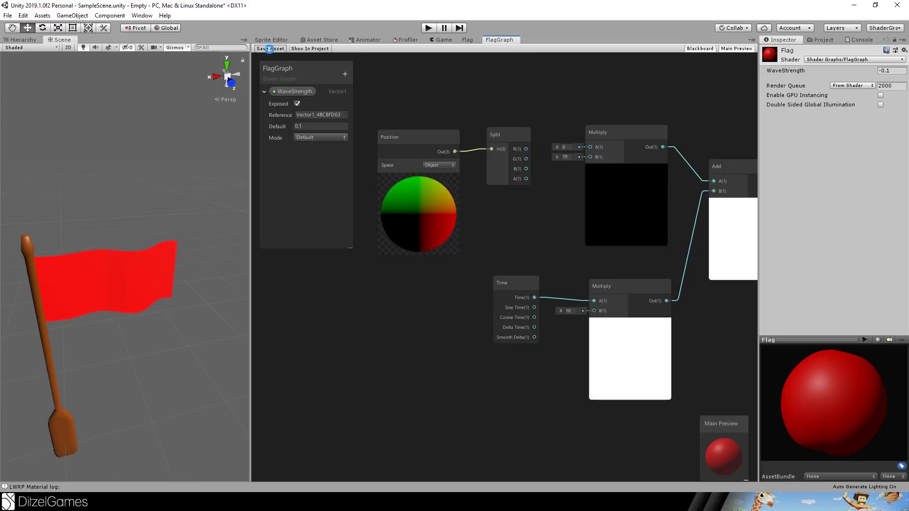
{"action": "left_click", "coordinate": [333, 163]}
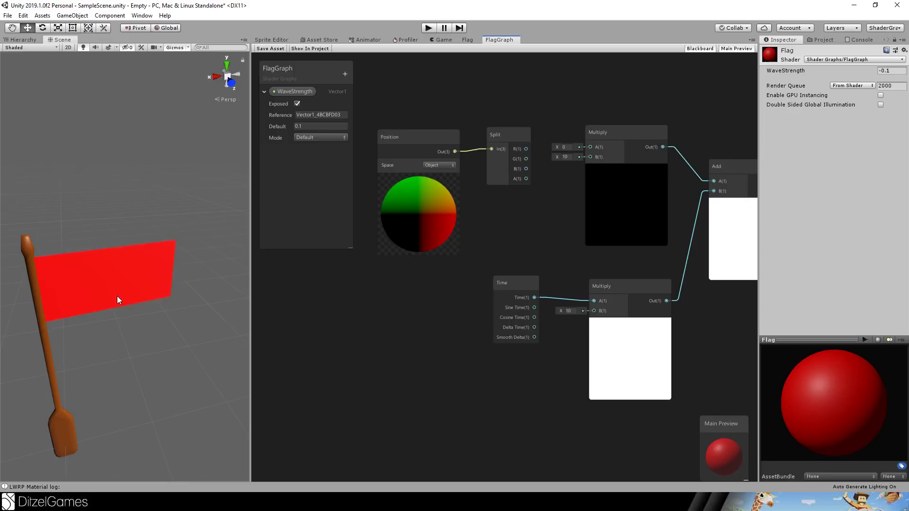
{"action": "left_click_drag", "start_coordinate": [75, 278], "coordinate": [197, 317], "text": "alt"}
{"action": "middle_click_drag", "start_coordinate": [47, 307], "coordinate": [117, 307]}
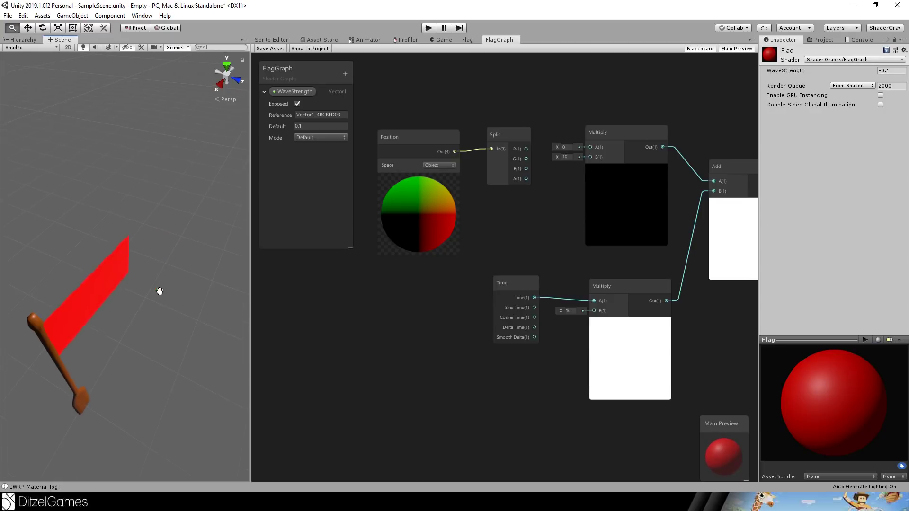
Step: Reconnect the position Split's R output to the Multiply's A input
{"action": "left_click_drag", "start_coordinate": [527, 148], "coordinate": [588, 147]}
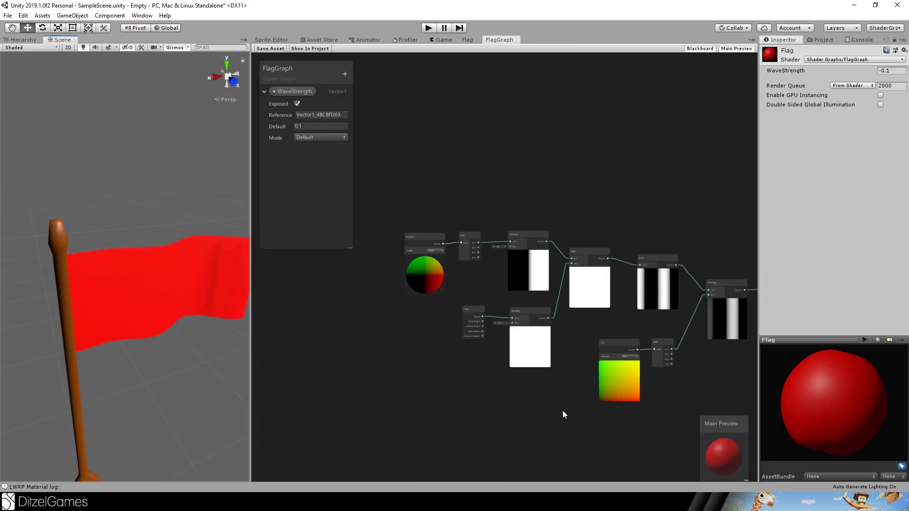
Step: Move the UV and Split nodes before the Position branch, feed the UV Split's R into the position Multiply's A, save, and inspect the flag
{"action": "left_click_drag", "start_coordinate": [675, 431], "coordinate": [510, 240]}
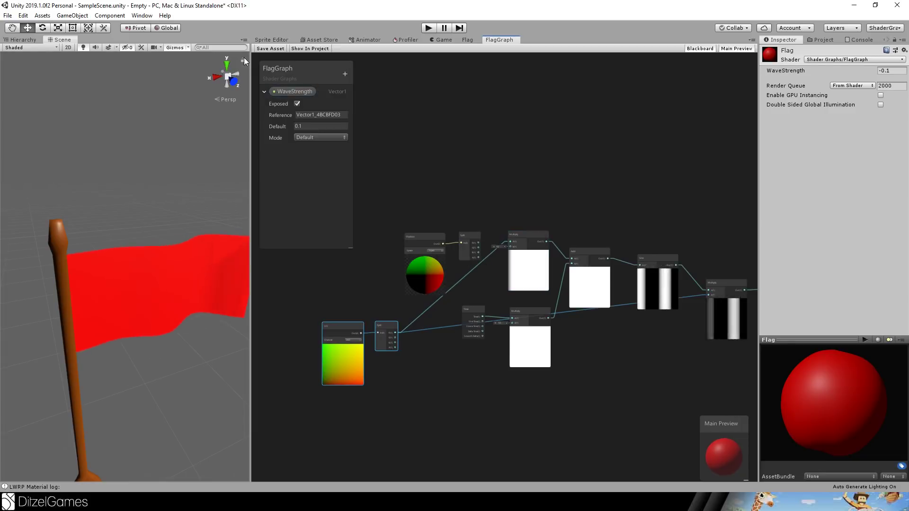
{"action": "left_click", "coordinate": [268, 49]}
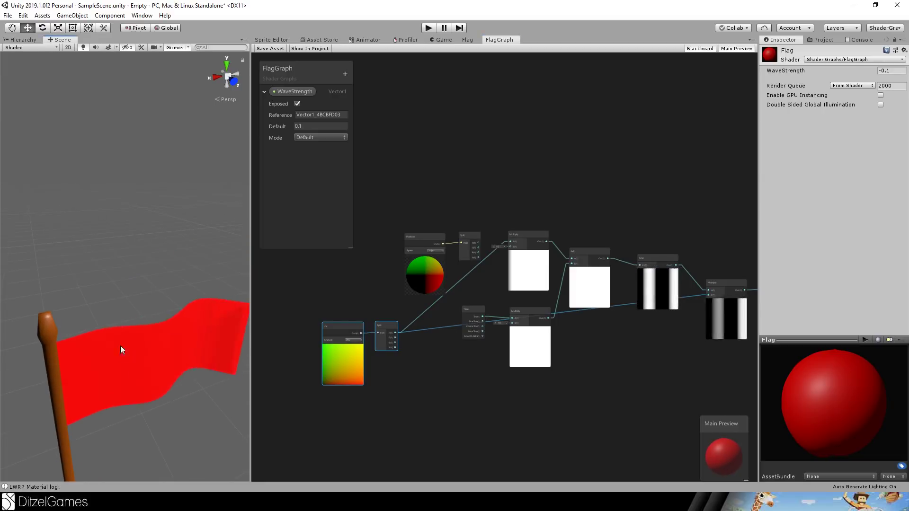
{"action": "scroll", "coordinate": [151, 284], "scroll_direction": "up", "scroll_amount": 5}
{"action": "scroll", "coordinate": [137, 258], "scroll_direction": "down", "scroll_amount": 5}
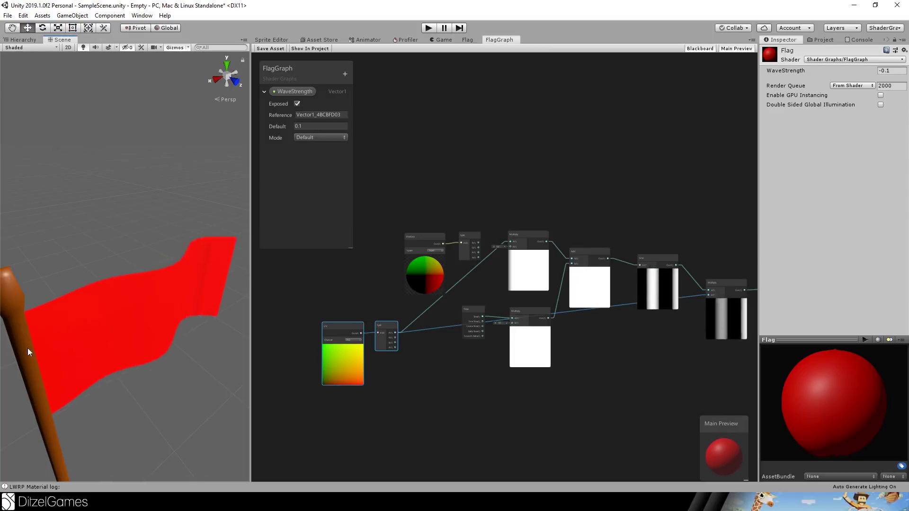
Step: Add a Vector1 property named WaveFrequency with default 10 and connect it to the position Multiply's B input
{"action": "scroll", "coordinate": [471, 324], "scroll_direction": "up", "scroll_amount": 3}
{"action": "middle_click_drag", "start_coordinate": [473, 318], "coordinate": [439, 346]}
{"action": "scroll", "coordinate": [439, 346], "scroll_direction": "up", "scroll_amount": 3}
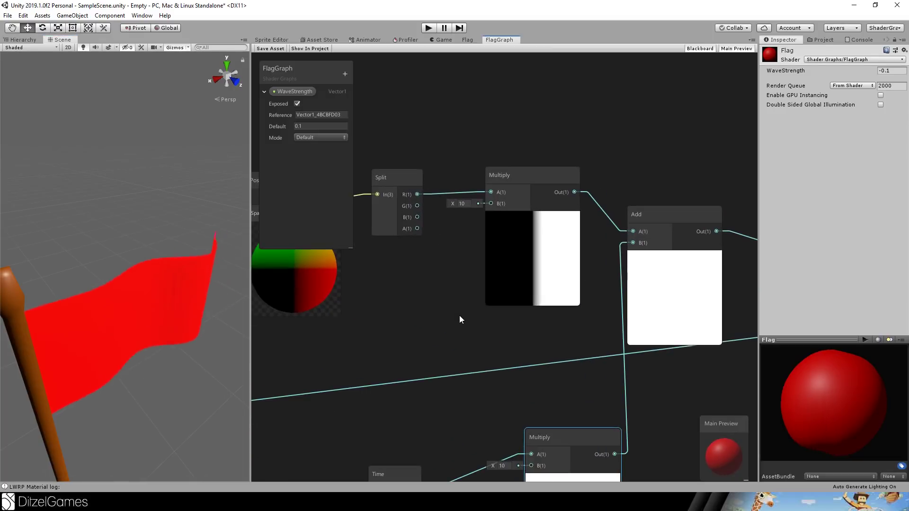
{"action": "middle_click_drag", "start_coordinate": [513, 421], "coordinate": [501, 277]}
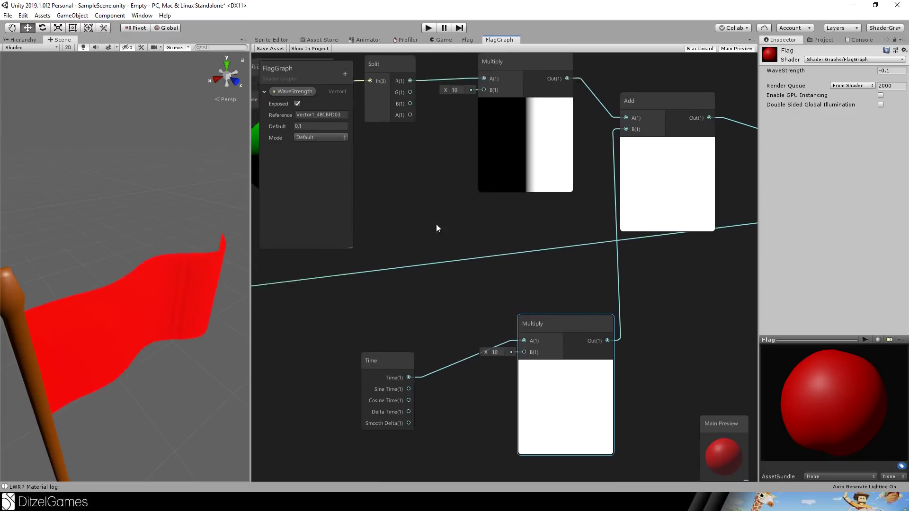
{"action": "left_click", "coordinate": [345, 74]}
{"action": "left_click", "coordinate": [360, 78]}
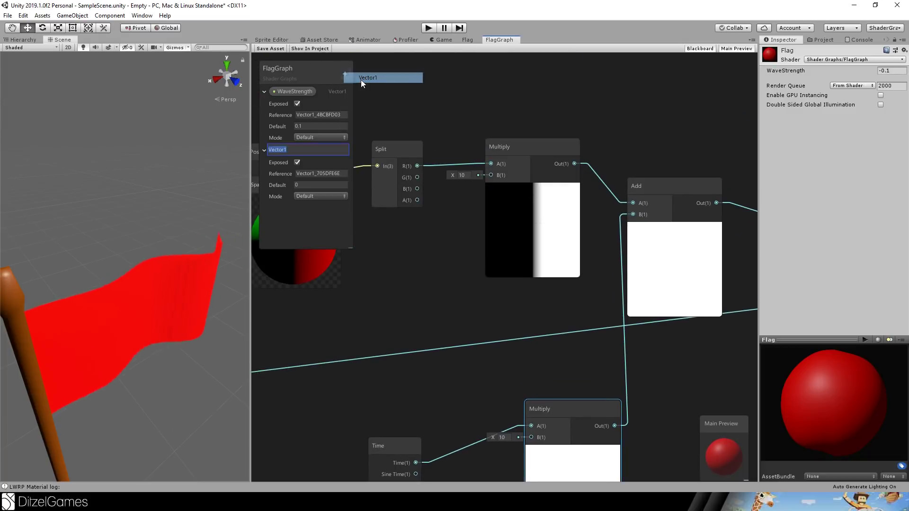
{"action": "type", "text": "Wave"}
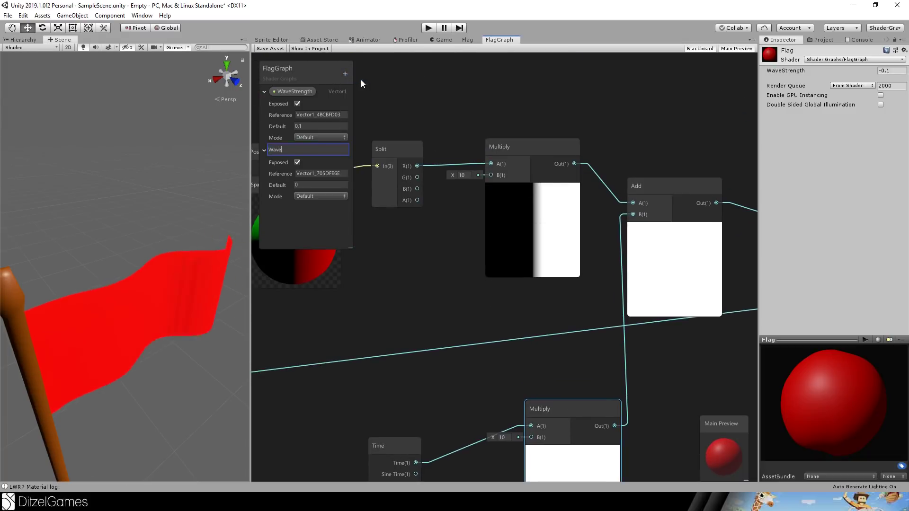
{"action": "type", "text": "Frequency"}
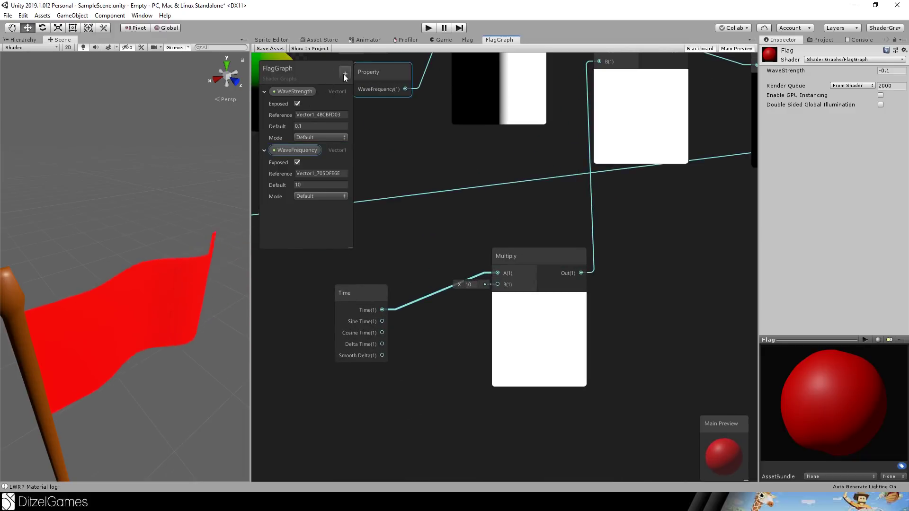
Step: Add a Vector1 property named WaveSpeed with default 10, connect it to the time Multiply's B input, and save the graph
{"action": "left_click", "coordinate": [344, 75]}
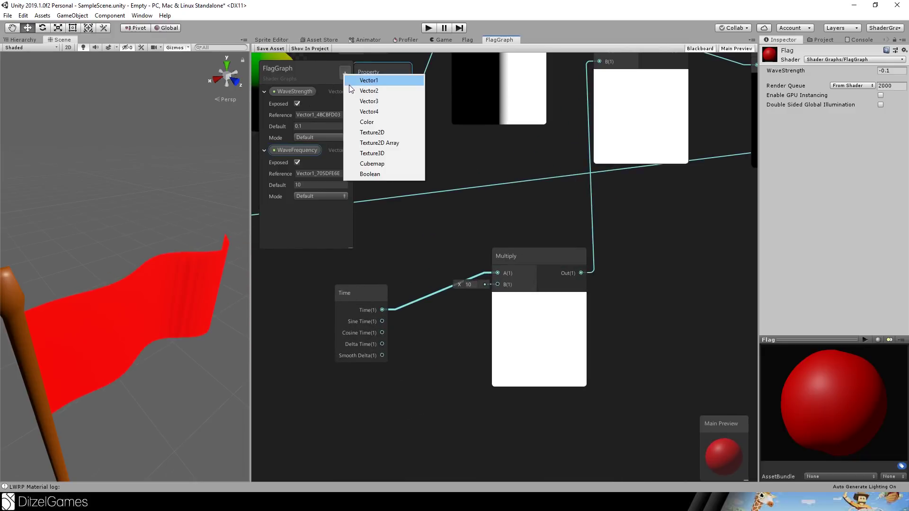
{"action": "left_click", "coordinate": [350, 79]}
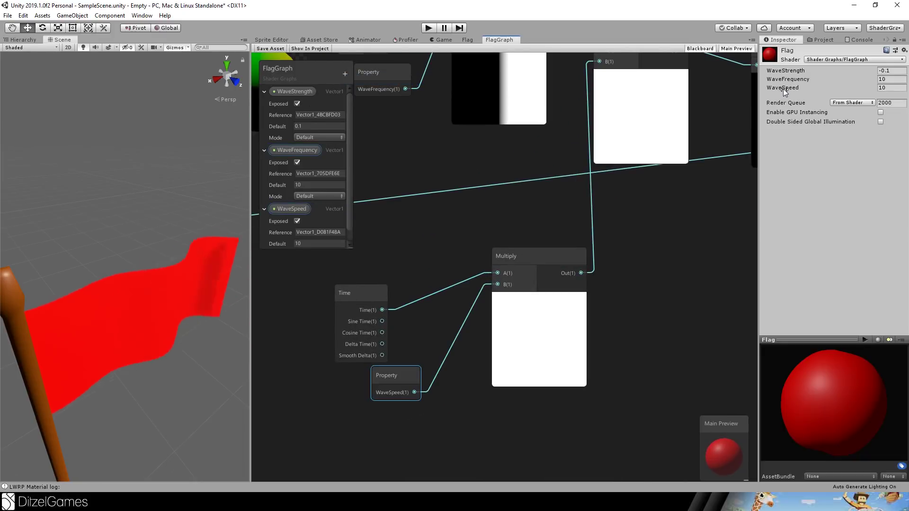
Step: Test the Flag material with WaveSpeed raised to 18.03, and set it back to 10
{"action": "left_click_drag", "start_coordinate": [782, 89], "coordinate": [2, 235]}
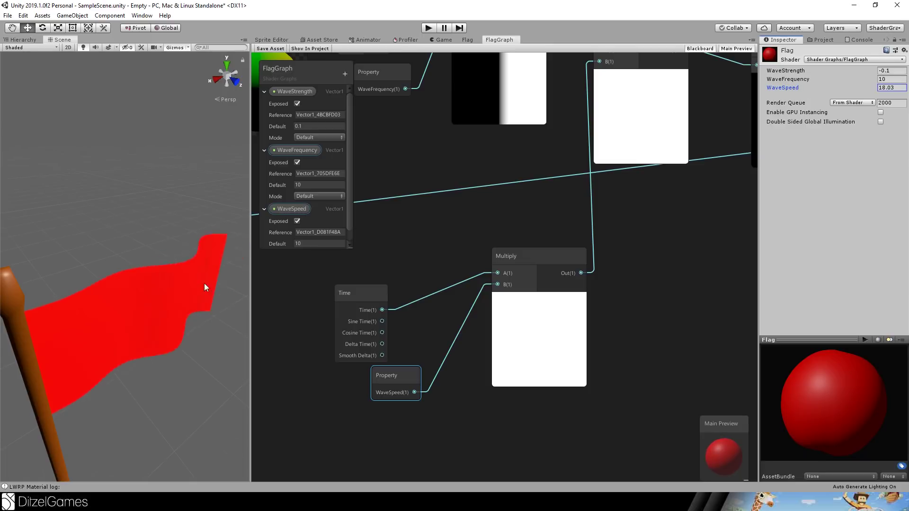
{"action": "left_click", "coordinate": [902, 87]}
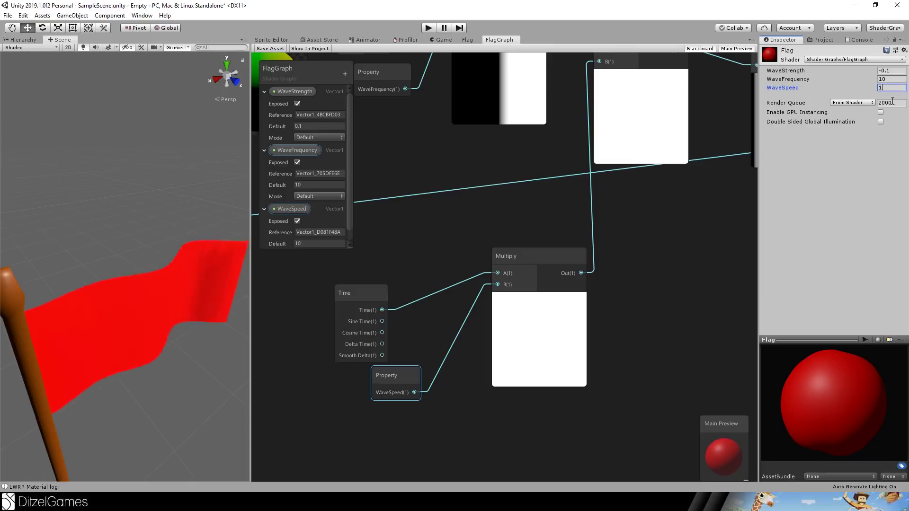
{"action": "type", "text": "10"}
Step: Test the Flag material's WaveFrequency at 100, 0 and 5, and set it back to 10
{"action": "left_click", "coordinate": [888, 81]}
{"action": "type", "text": "100"}
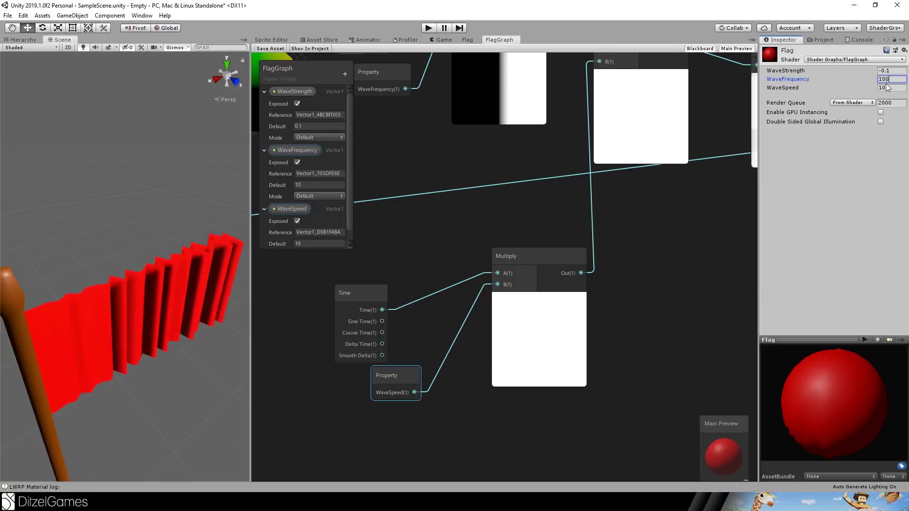
{"action": "key", "text": "BackSpace"}
{"action": "key", "text": "BackSpace"}
{"action": "key", "text": "BackSpace"}
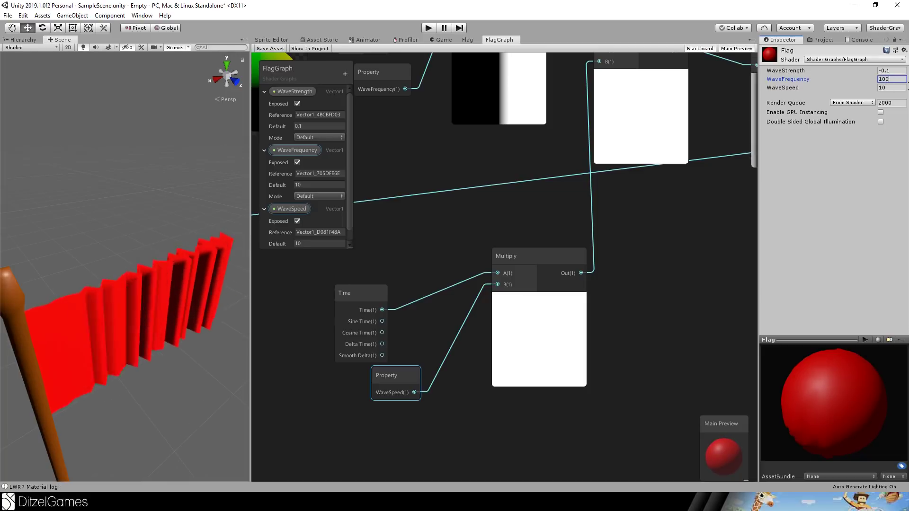
{"action": "type", "text": "0"}
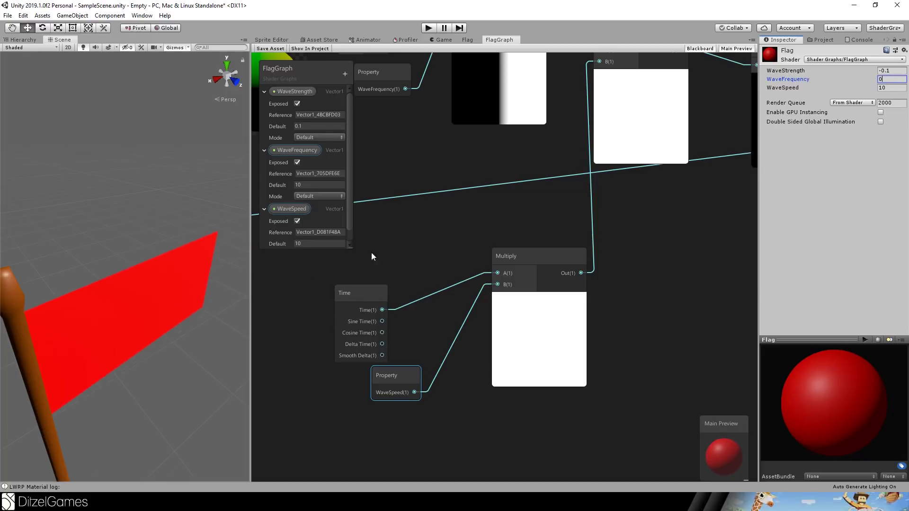
{"action": "left_click_drag", "start_coordinate": [886, 79], "coordinate": [798, 88]}
{"action": "type", "text": "5"}
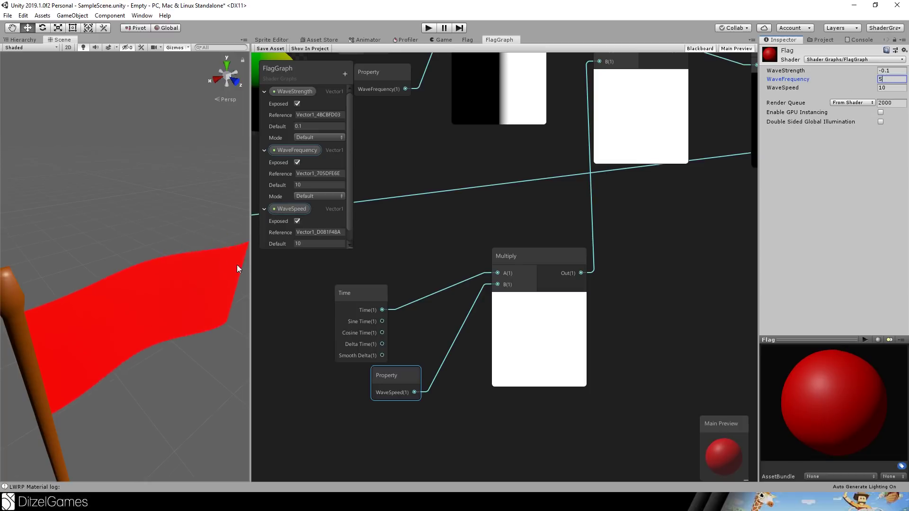
{"action": "left_click_drag", "start_coordinate": [889, 80], "coordinate": [807, 95]}
{"action": "type", "text": "10"}
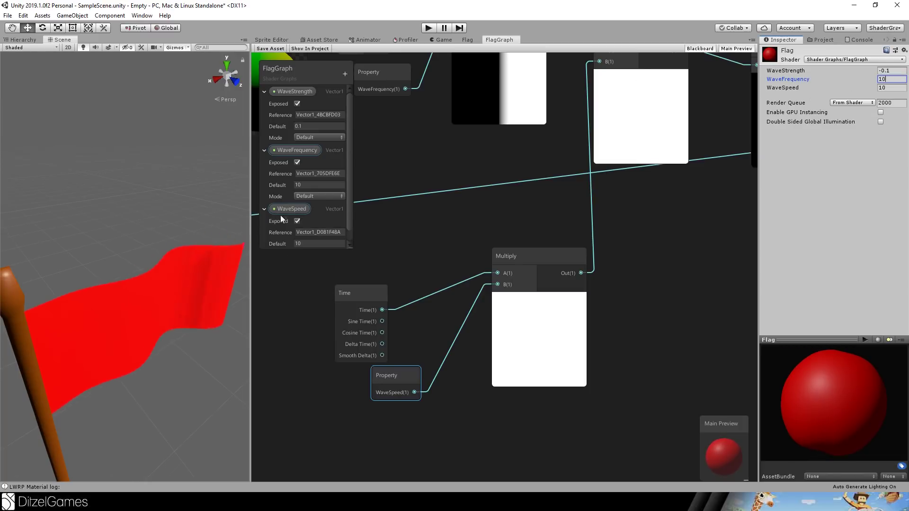
Step: Examine the waving flag in an enlarged scene view from different angles and distances
{"action": "middle_click_drag", "start_coordinate": [197, 221], "coordinate": [215, 210]}
{"action": "scroll", "coordinate": [215, 210], "scroll_direction": "up", "scroll_amount": 2}
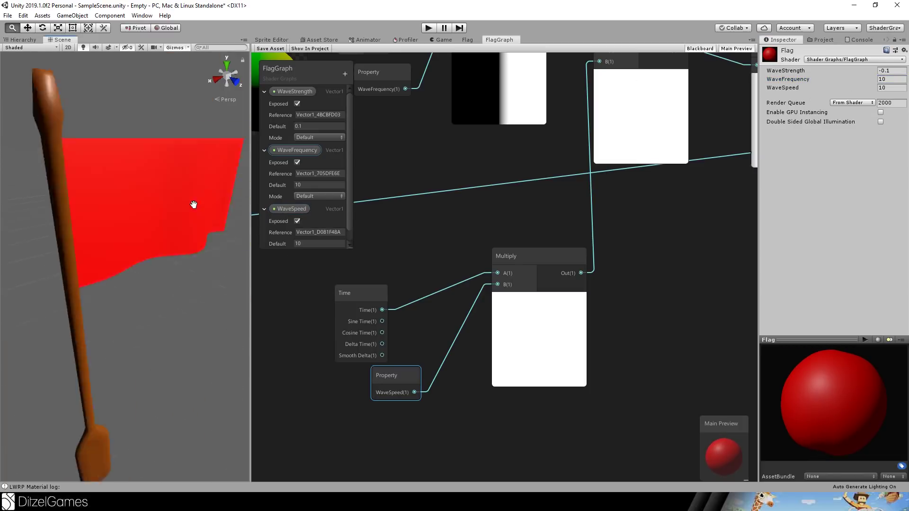
{"action": "left_click_drag", "start_coordinate": [250, 208], "coordinate": [375, 207]}
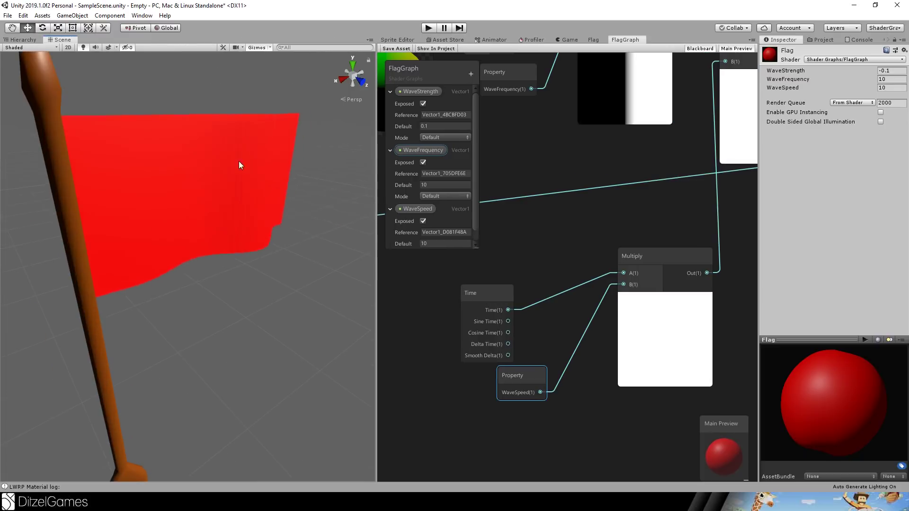
{"action": "scroll", "coordinate": [250, 180], "scroll_direction": "down", "scroll_amount": 5}
{"action": "left_click_drag", "start_coordinate": [264, 199], "coordinate": [207, 208], "text": "alt"}
{"action": "middle_click_drag", "start_coordinate": [71, 141], "coordinate": [123, 154]}
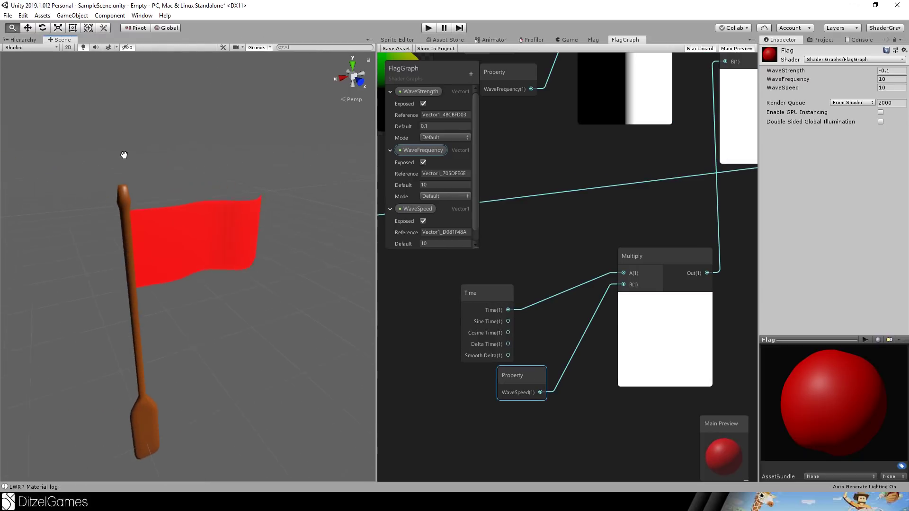
{"action": "scroll", "coordinate": [149, 184], "scroll_direction": "up", "scroll_amount": 6}
{"action": "scroll", "coordinate": [150, 183], "scroll_direction": "down", "scroll_amount": 7}
{"action": "scroll", "coordinate": [562, 212], "scroll_direction": "down", "scroll_amount": 8}
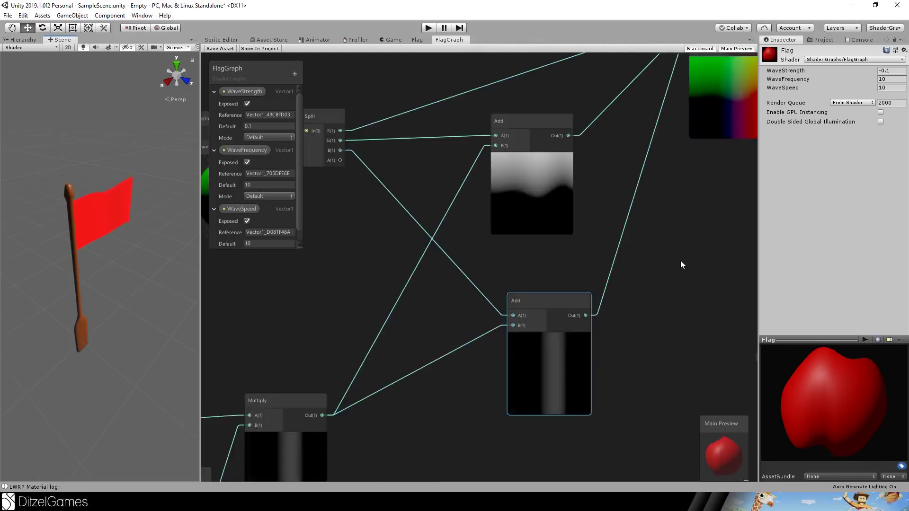
Step: Move all nodes that precede the Combine node upward as a group to free space beneath them
{"action": "scroll", "coordinate": [676, 265], "scroll_direction": "down", "scroll_amount": 7}
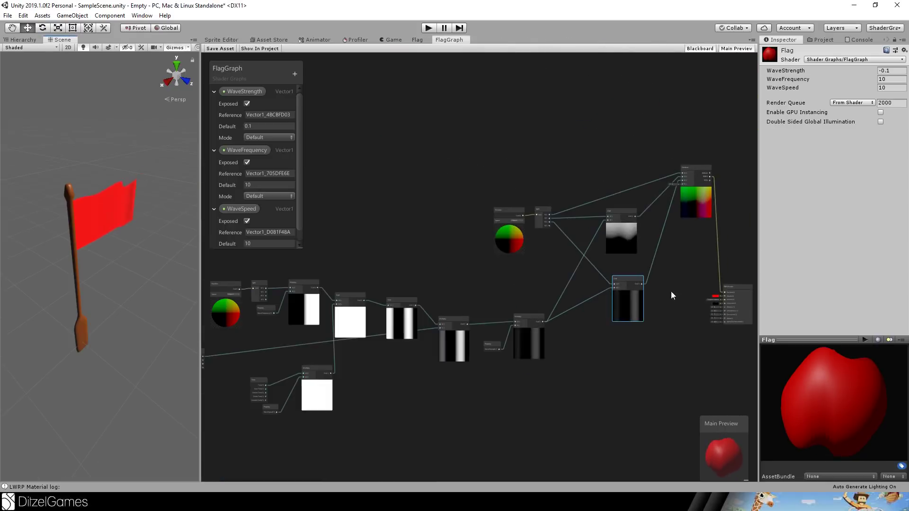
{"action": "middle_click_drag", "start_coordinate": [644, 325], "coordinate": [573, 251]}
{"action": "scroll", "coordinate": [591, 280], "scroll_direction": "up", "scroll_amount": 4}
{"action": "scroll", "coordinate": [517, 345], "scroll_direction": "down", "scroll_amount": 5}
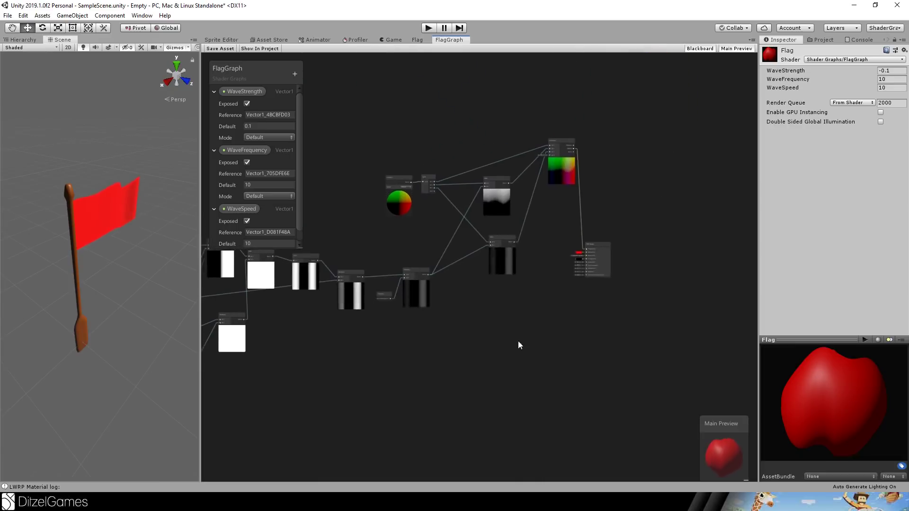
{"action": "scroll", "coordinate": [607, 327], "scroll_direction": "up", "scroll_amount": 2}
{"action": "scroll", "coordinate": [649, 375], "scroll_direction": "down", "scroll_amount": 3}
{"action": "left_click_drag", "start_coordinate": [351, 183], "coordinate": [635, 431]}
{"action": "left_click_drag", "start_coordinate": [624, 265], "coordinate": [617, 196]}
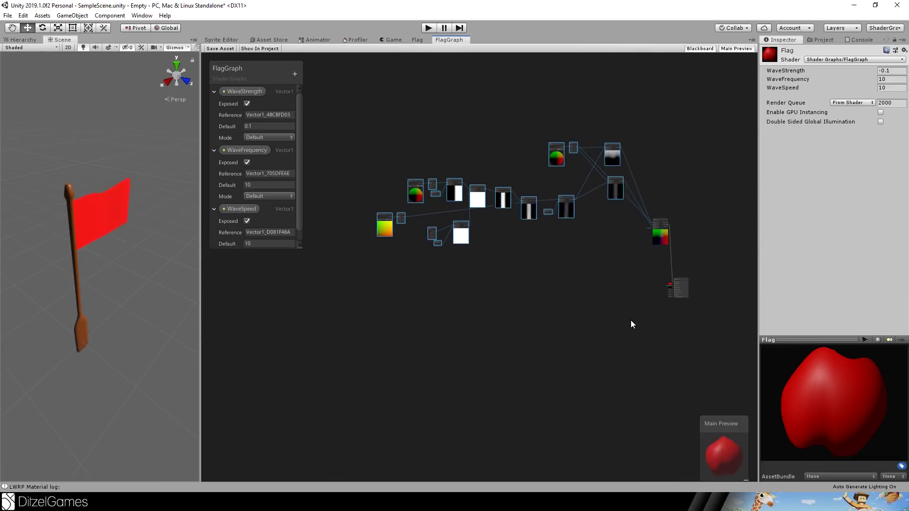
Step: Add a Gradient Noise node in the empty area below the wave network and reposition it there
{"action": "scroll", "coordinate": [631, 320], "scroll_direction": "up", "scroll_amount": 6}
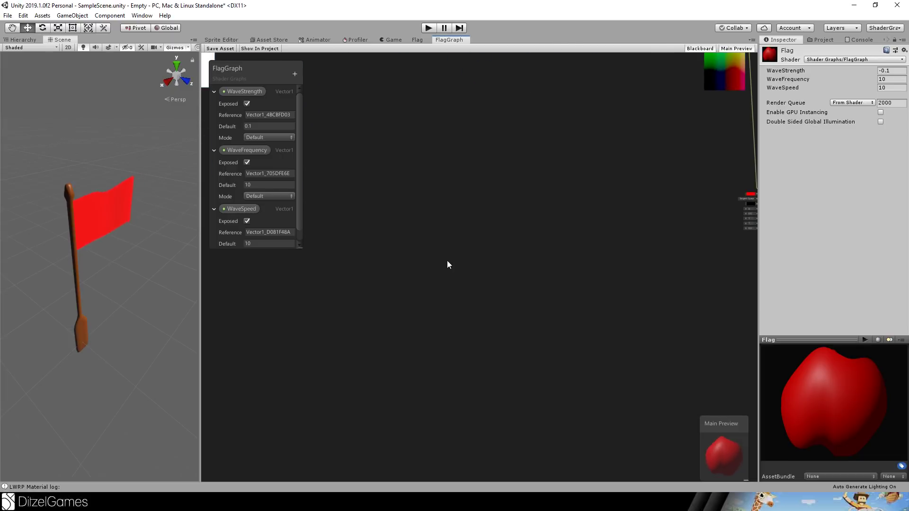
{"action": "key", "text": "space"}
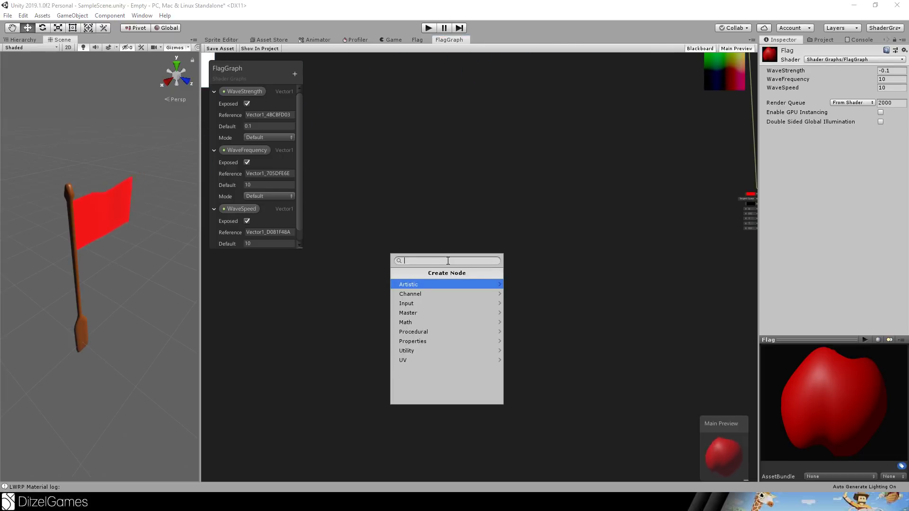
{"action": "type", "text": "noise"}
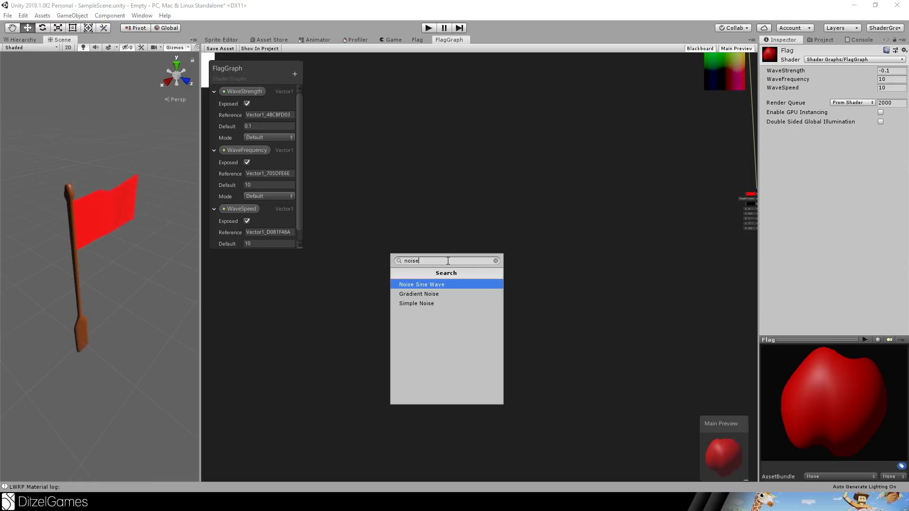
{"action": "key", "text": "Down"}
{"action": "key", "text": "Return"}
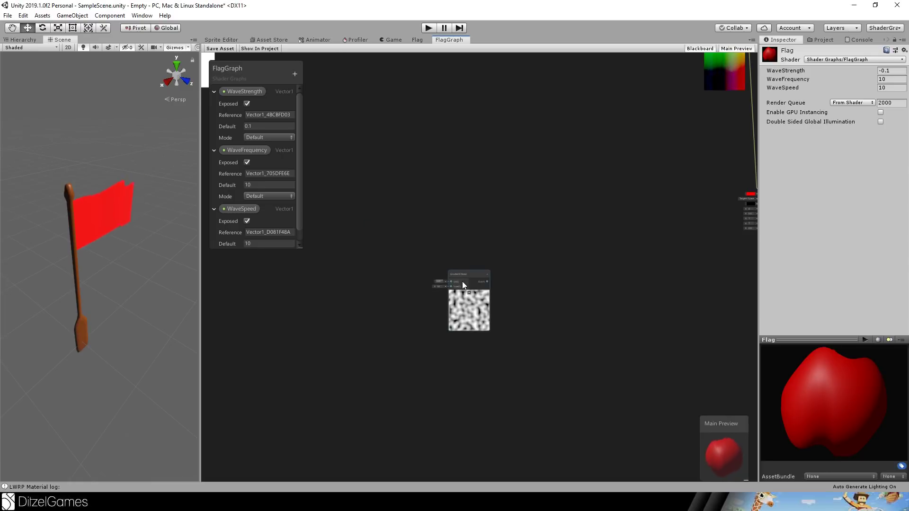
{"action": "scroll", "coordinate": [462, 281], "scroll_direction": "up", "scroll_amount": 6}
{"action": "left_click_drag", "start_coordinate": [465, 269], "coordinate": [486, 163]}
{"action": "scroll", "coordinate": [356, 272], "scroll_direction": "down", "scroll_amount": 3}
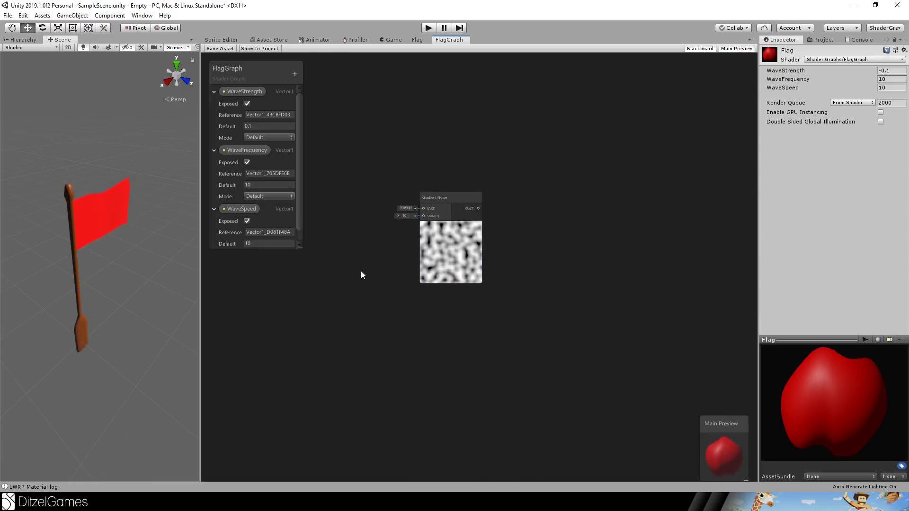
Step: Add a Tiling And Offset node before Gradient Noise and connect its output to the noise's UV input
{"action": "key", "text": "space"}
{"action": "type", "text": "tiling"}
{"action": "key", "text": "Return"}
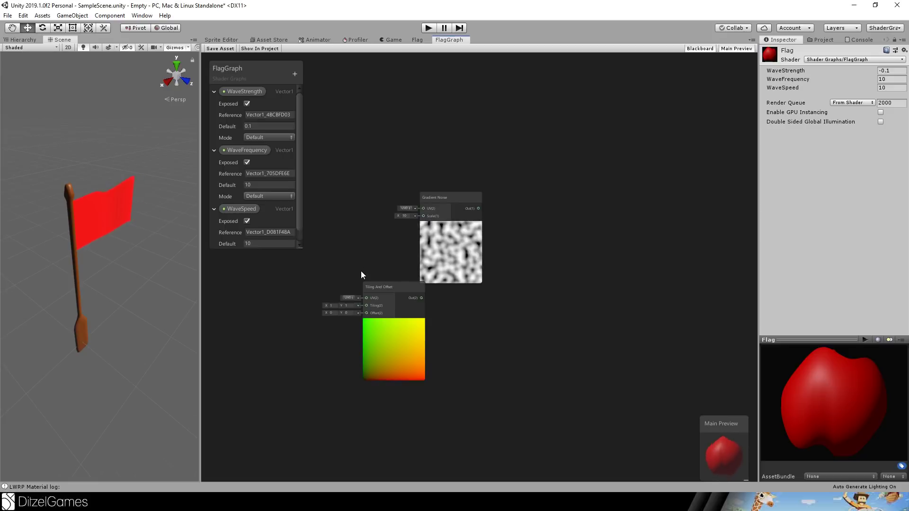
{"action": "left_click_drag", "start_coordinate": [376, 286], "coordinate": [440, 168]}
{"action": "scroll", "coordinate": [535, 209], "scroll_direction": "up", "scroll_amount": 1}
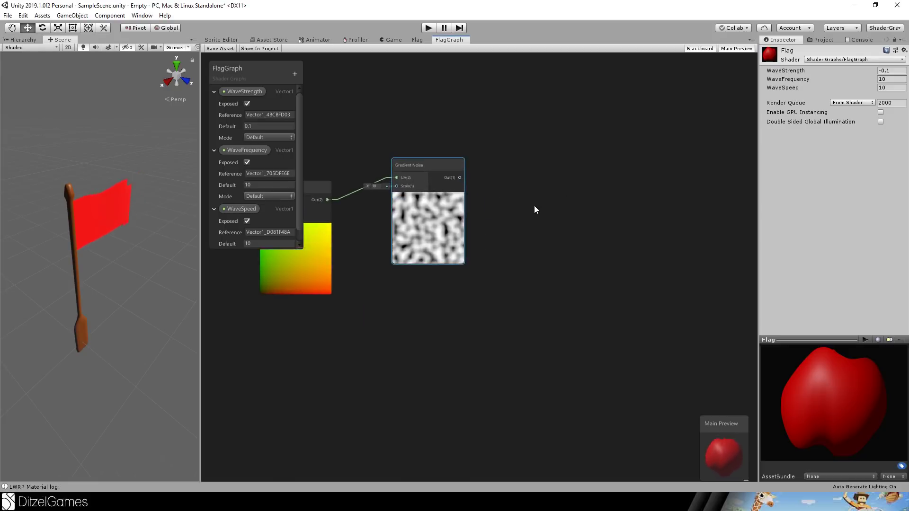
Step: Add a Power node after Gradient Noise, connect the noise output to its A input, and set B to 0.5
{"action": "key", "text": "space"}
{"action": "type", "text": "power"}
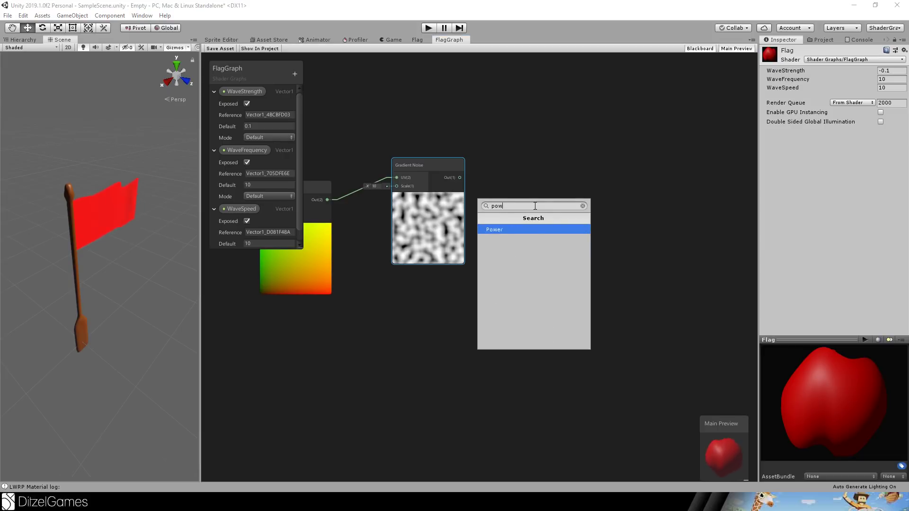
{"action": "key", "text": "Return"}
{"action": "left_click_drag", "start_coordinate": [549, 223], "coordinate": [559, 182]}
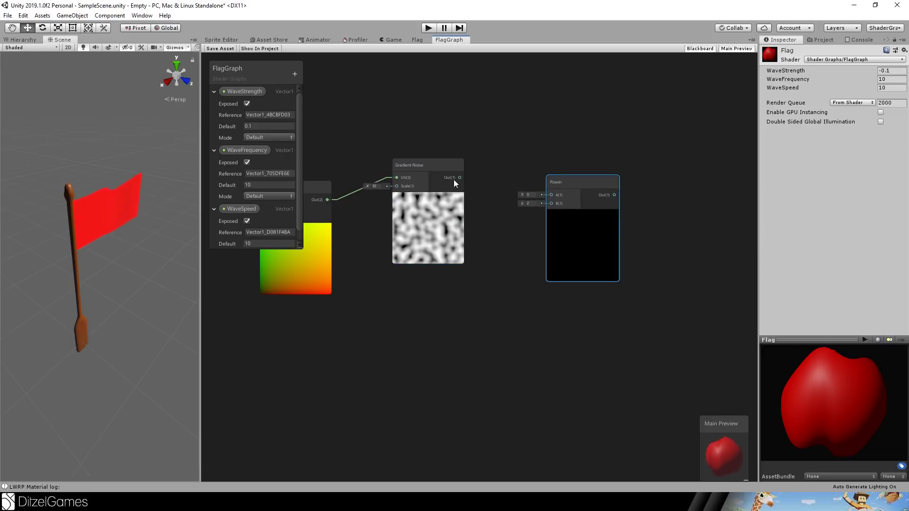
{"action": "left_click_drag", "start_coordinate": [505, 198], "coordinate": [551, 195]}
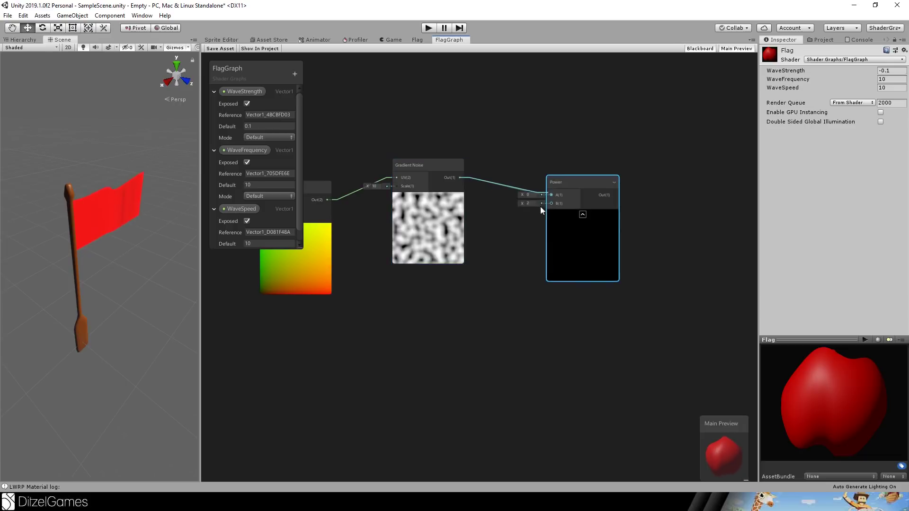
{"action": "left_click", "coordinate": [528, 204]}
{"action": "type", "text": "0.5"}
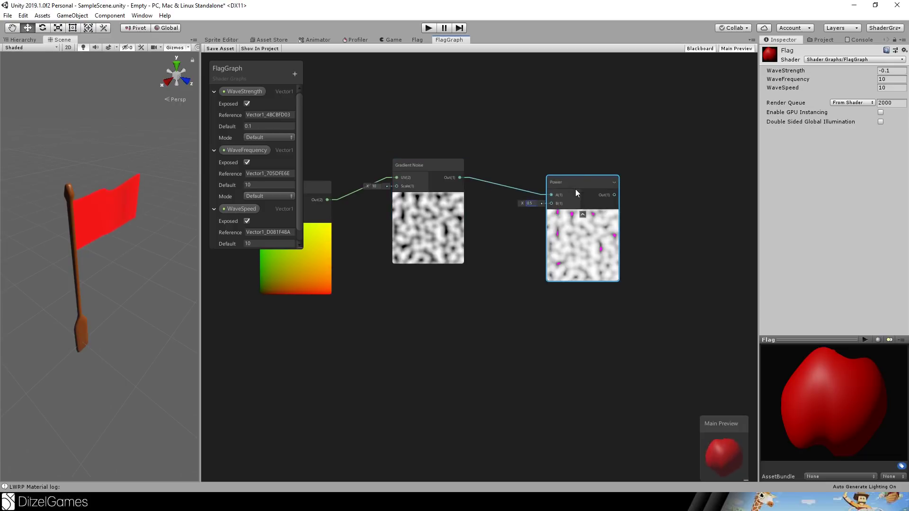
Step: Insert a Clamp node between Gradient Noise and Power, wired to Power's A input, and space the nodes apart
{"action": "left_click_drag", "start_coordinate": [575, 189], "coordinate": [596, 163]}
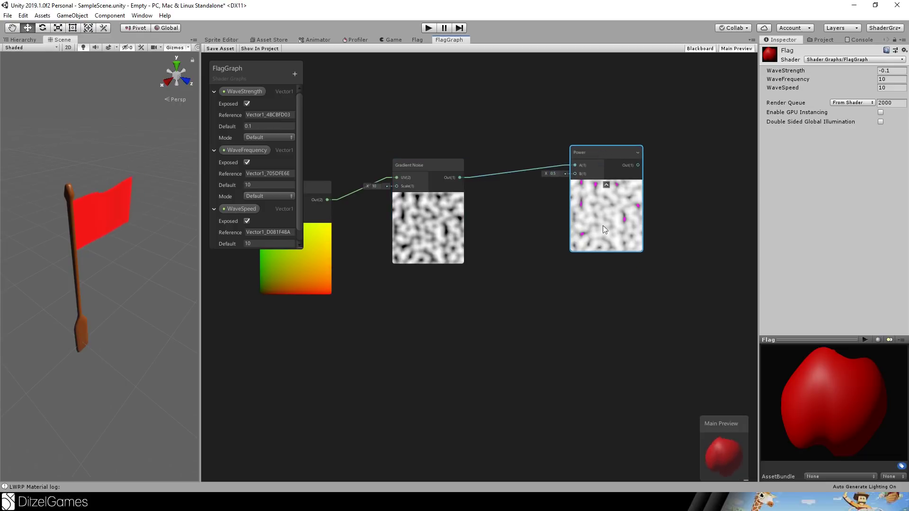
{"action": "scroll", "coordinate": [603, 226], "scroll_direction": "up", "scroll_amount": 2}
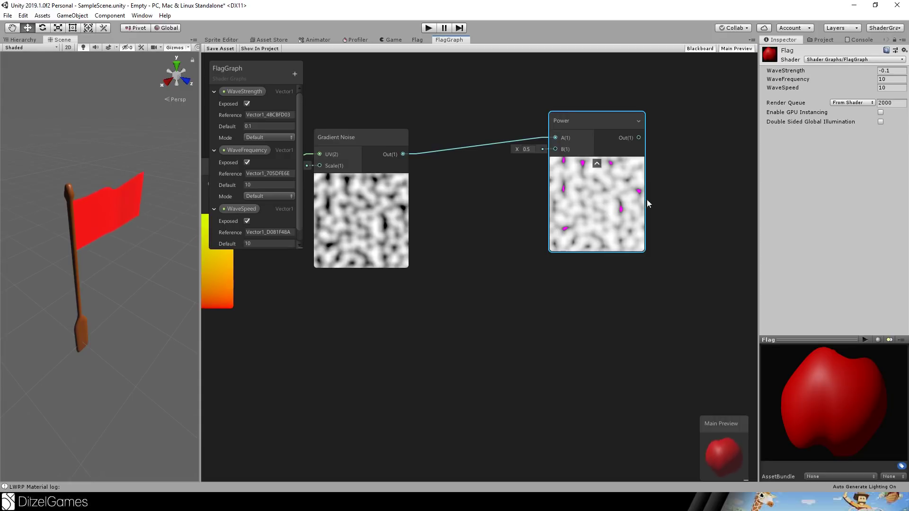
{"action": "middle_click_drag", "start_coordinate": [577, 118], "coordinate": [631, 152]}
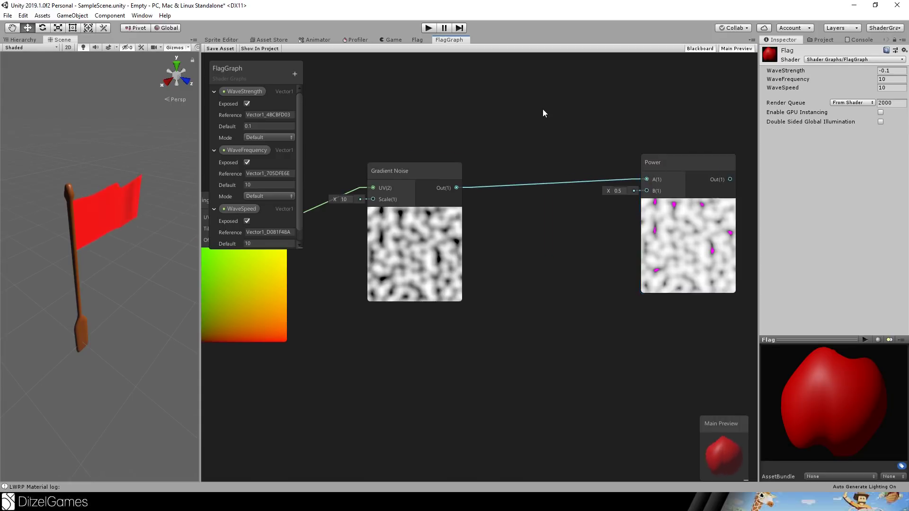
{"action": "key", "text": "space"}
{"action": "type", "text": "clamp"}
{"action": "key", "text": "Return"}
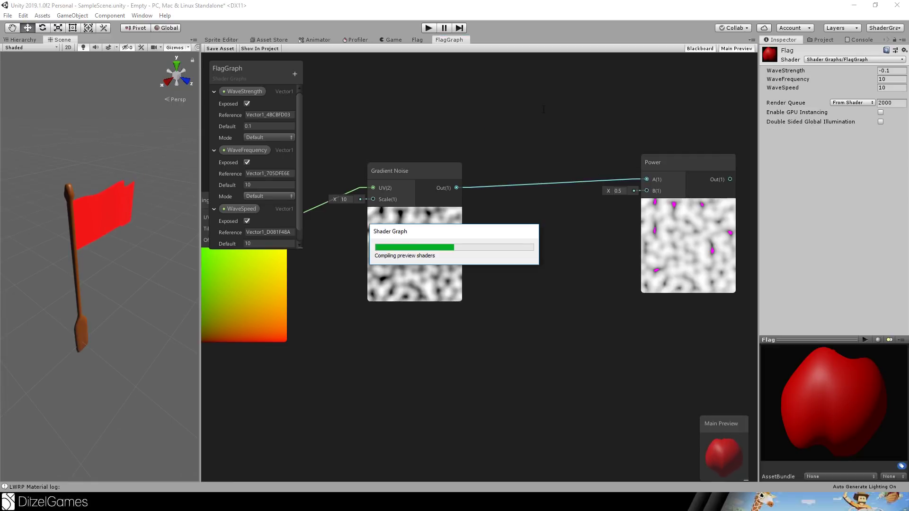
{"action": "left_click_drag", "start_coordinate": [589, 122], "coordinate": [547, 183]}
{"action": "left_click_drag", "start_coordinate": [457, 188], "coordinate": [509, 206]}
{"action": "left_click_drag", "start_coordinate": [592, 205], "coordinate": [647, 179]}
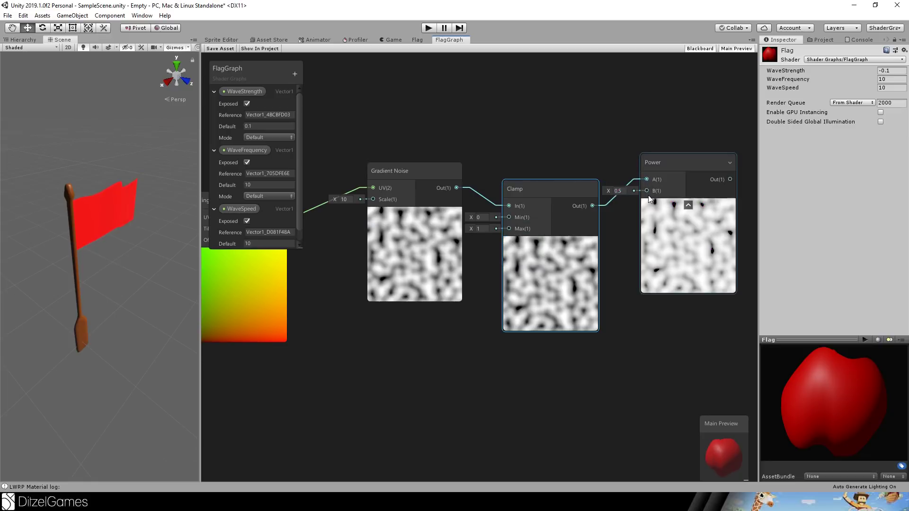
{"action": "scroll", "coordinate": [536, 183], "scroll_direction": "down", "scroll_amount": 5}
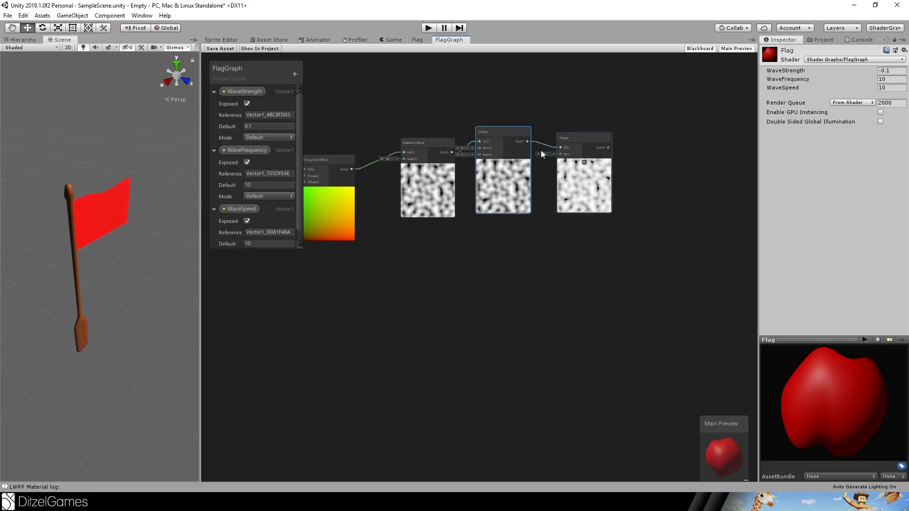
{"action": "left_click_drag", "start_coordinate": [566, 140], "coordinate": [598, 140]}
{"action": "left_click_drag", "start_coordinate": [510, 137], "coordinate": [519, 143]}
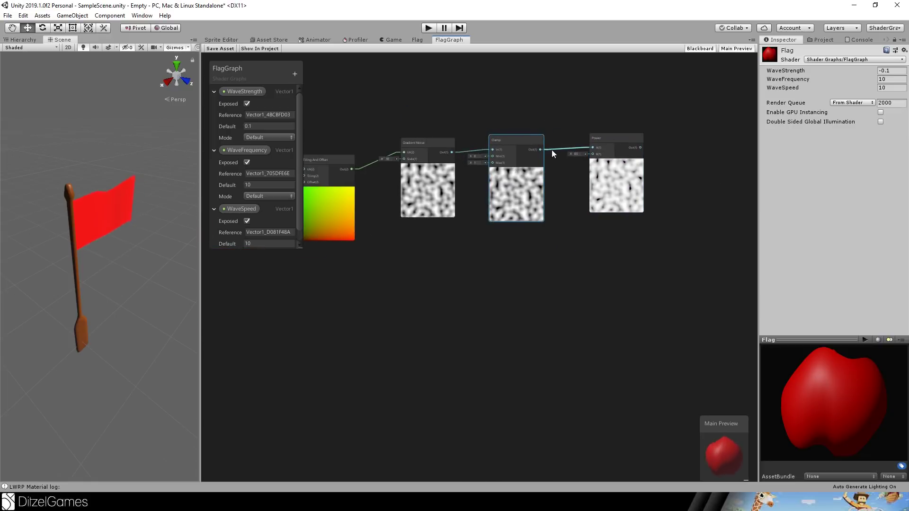
Step: Add a UV node and a Split node below the noise chain and connect the UV output to the Split input
{"action": "middle_click_drag", "start_coordinate": [552, 150], "coordinate": [551, 90]}
{"action": "key", "text": "space"}
{"action": "type", "text": "uv"}
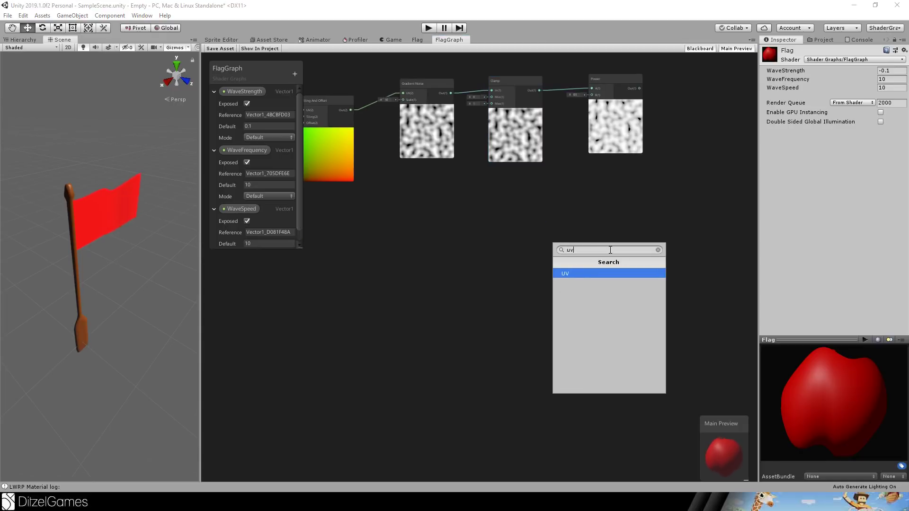
{"action": "key", "text": "Return"}
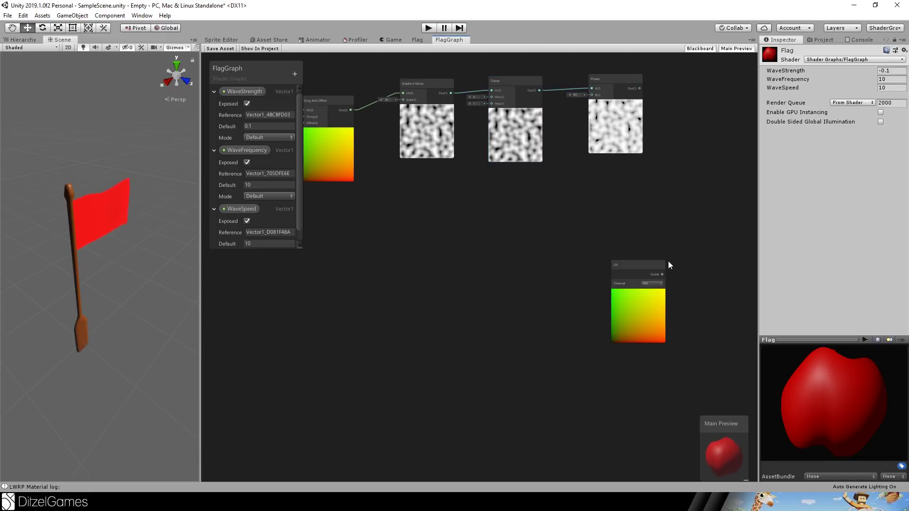
{"action": "left_click_drag", "start_coordinate": [669, 264], "coordinate": [427, 238]}
{"action": "key", "text": "space"}
{"action": "type", "text": "sp"}
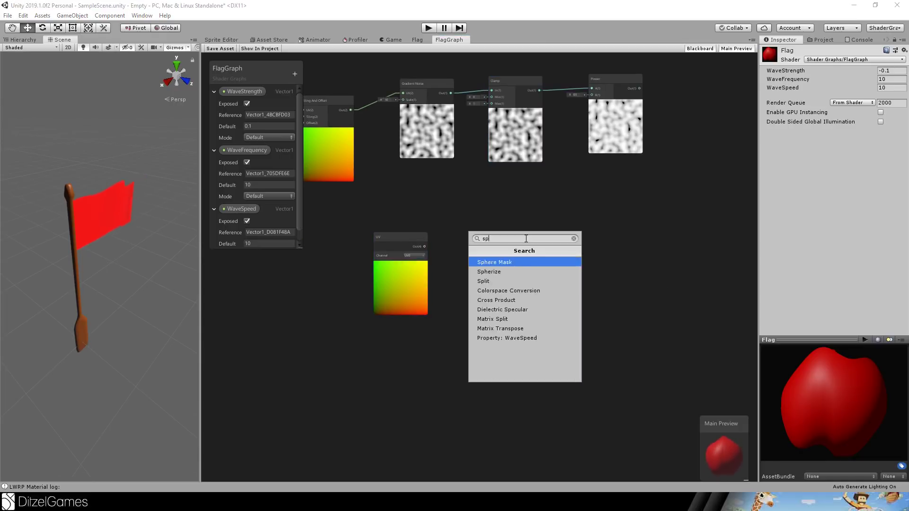
{"action": "type", "text": "lit"}
{"action": "key", "text": "Return"}
{"action": "left_click_drag", "start_coordinate": [409, 241], "coordinate": [489, 234]}
Step: Add a Multiply node taking Power's output as A and Split's R as B, and connect its output to PBR Master's AlphaClipThreshold
{"action": "key", "text": "space"}
{"action": "type", "text": "mult"}
{"action": "key", "text": "Return"}
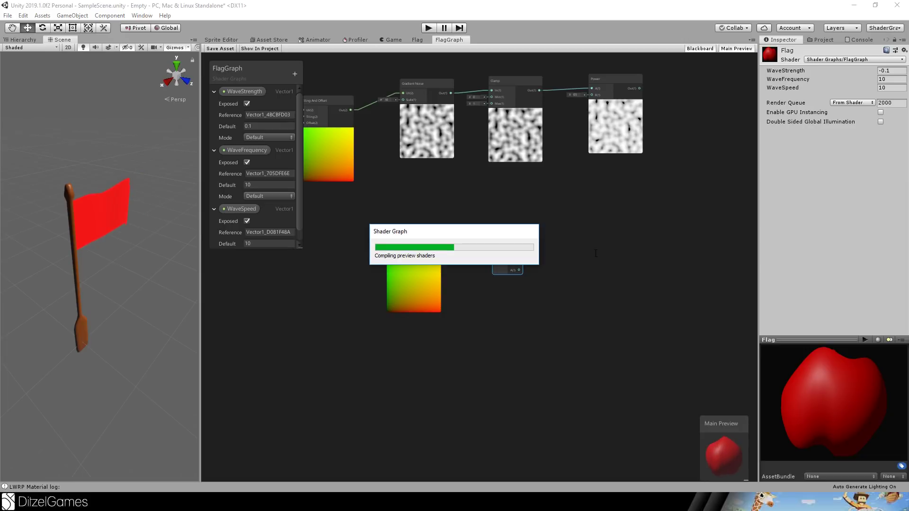
{"action": "left_click_drag", "start_coordinate": [623, 268], "coordinate": [671, 219]}
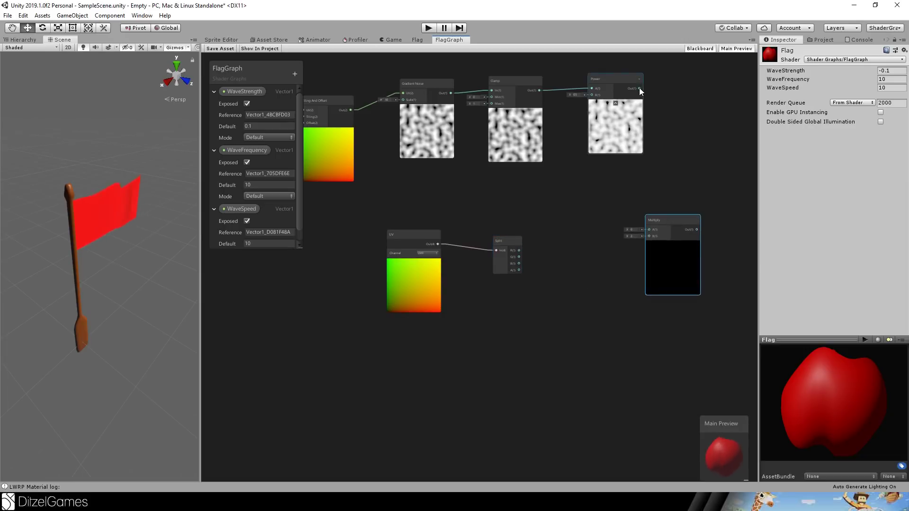
{"action": "left_click_drag", "start_coordinate": [639, 88], "coordinate": [649, 231]}
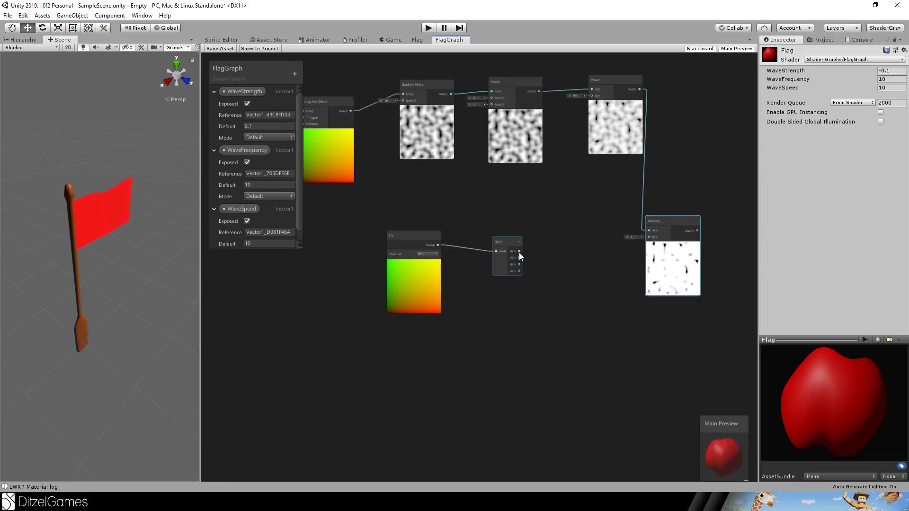
{"action": "left_click_drag", "start_coordinate": [519, 252], "coordinate": [636, 239]}
{"action": "middle_click_drag", "start_coordinate": [724, 160], "coordinate": [488, 215]}
{"action": "left_click_drag", "start_coordinate": [469, 282], "coordinate": [584, 159]}
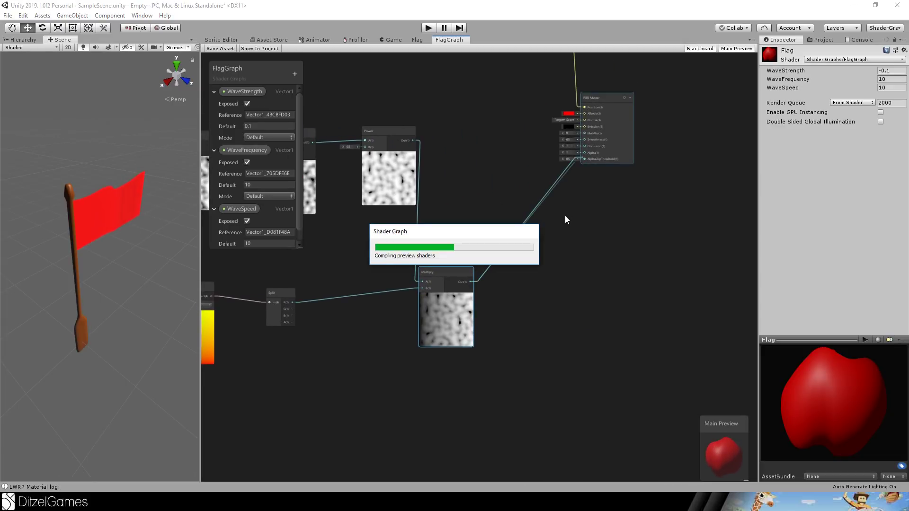
Step: Set the Tiling And Offset node's tiling Y to 2 and offset X to 1, and align the node with Gradient Noise
{"action": "middle_click_drag", "start_coordinate": [452, 201], "coordinate": [615, 211]}
{"action": "scroll", "coordinate": [519, 182], "scroll_direction": "up", "scroll_amount": 4}
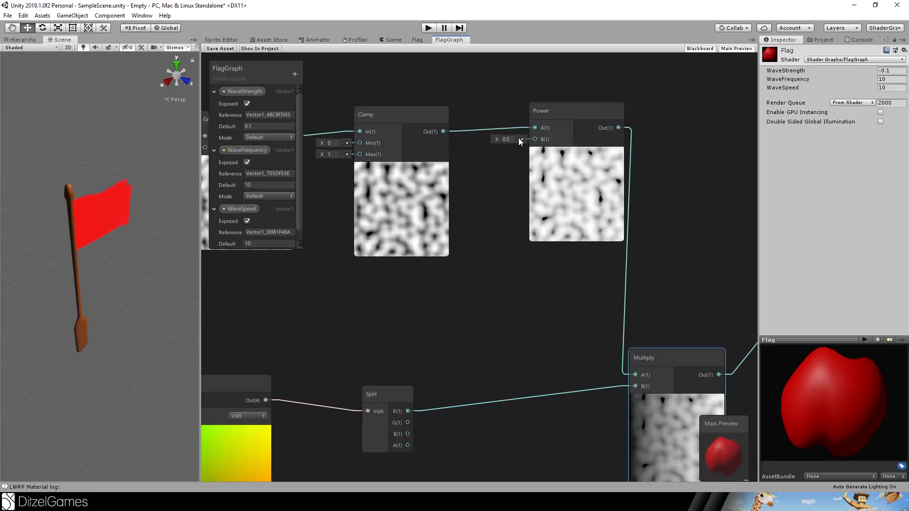
{"action": "middle_click_drag", "start_coordinate": [454, 319], "coordinate": [494, 223]}
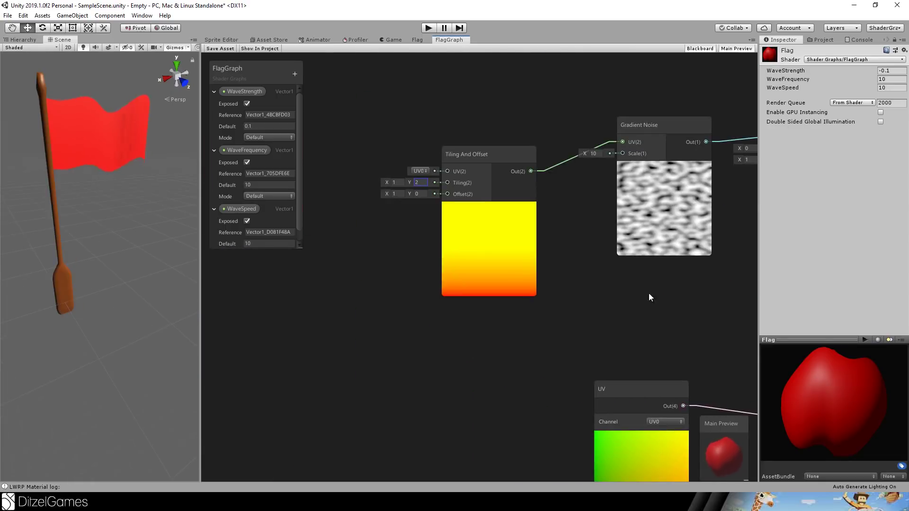
{"action": "middle_click_drag", "start_coordinate": [396, 140], "coordinate": [405, 169]}
{"action": "left_click", "coordinate": [488, 237]}
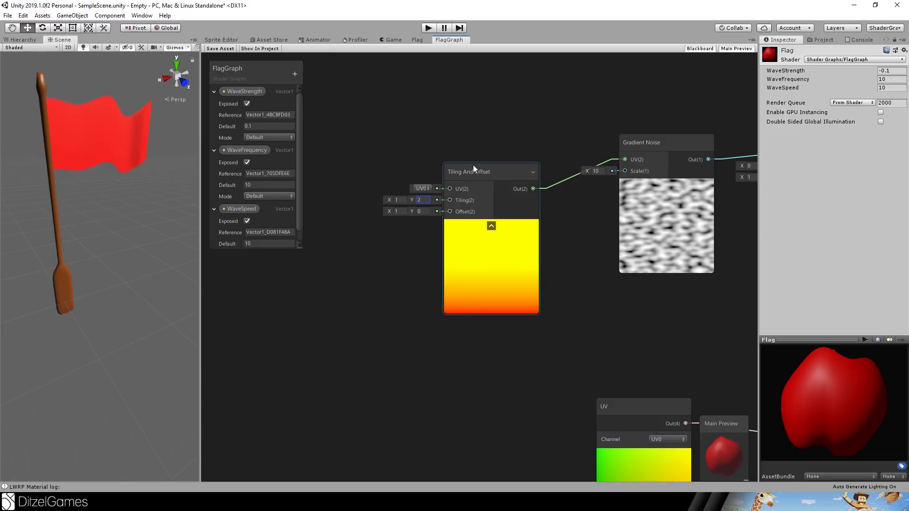
{"action": "left_click_drag", "start_coordinate": [481, 172], "coordinate": [452, 142]}
Step: Examine the path from UV and Split through Multiply to the PBR Master's AlphaClipThreshold input
{"action": "middle_click_drag", "start_coordinate": [677, 318], "coordinate": [433, 172]}
{"action": "scroll", "coordinate": [417, 173], "scroll_direction": "down", "scroll_amount": 1}
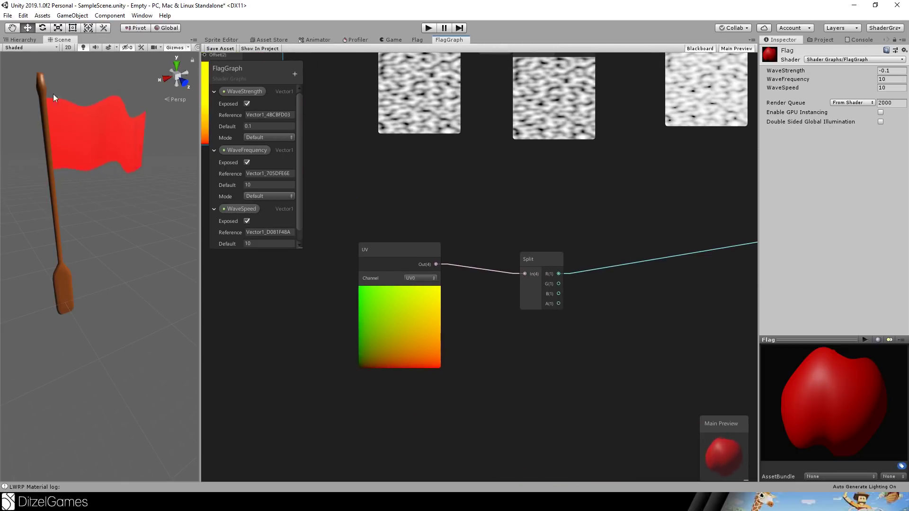
{"action": "middle_click_drag", "start_coordinate": [634, 253], "coordinate": [402, 273]}
{"action": "scroll", "coordinate": [462, 303], "scroll_direction": "down", "scroll_amount": 2}
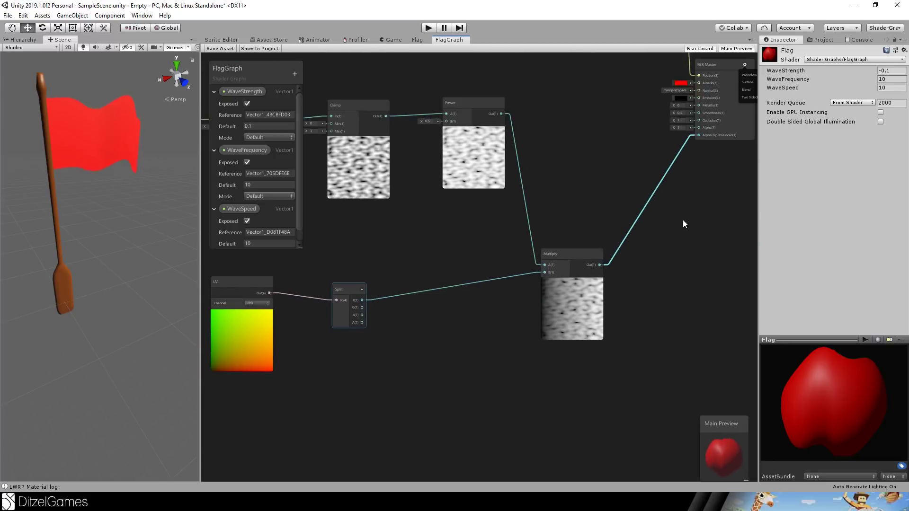
{"action": "middle_click_drag", "start_coordinate": [632, 276], "coordinate": [493, 324]}
{"action": "scroll", "coordinate": [585, 272], "scroll_direction": "up", "scroll_amount": 3}
{"action": "middle_click_drag", "start_coordinate": [587, 201], "coordinate": [553, 244]}
{"action": "scroll", "coordinate": [553, 244], "scroll_direction": "down", "scroll_amount": 1}
{"action": "scroll", "coordinate": [553, 243], "scroll_direction": "up", "scroll_amount": 1}
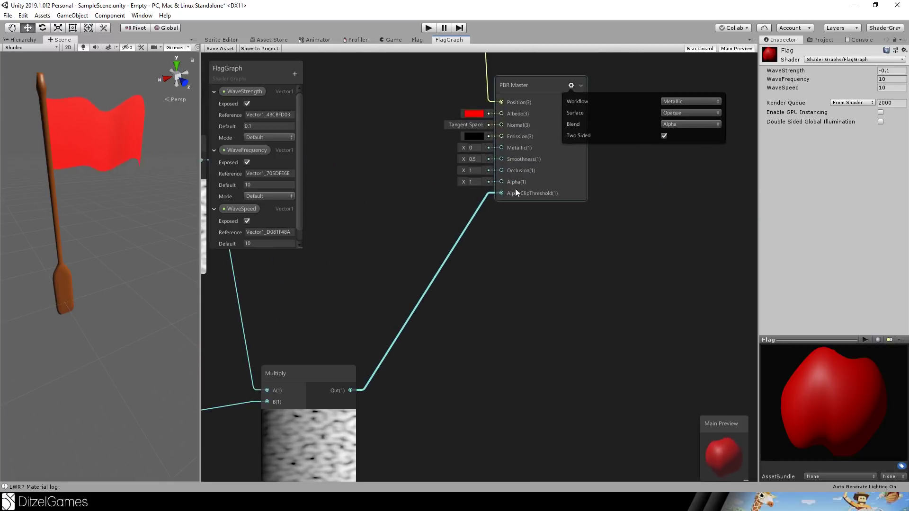
{"action": "middle_click_drag", "start_coordinate": [512, 300], "coordinate": [691, 208]}
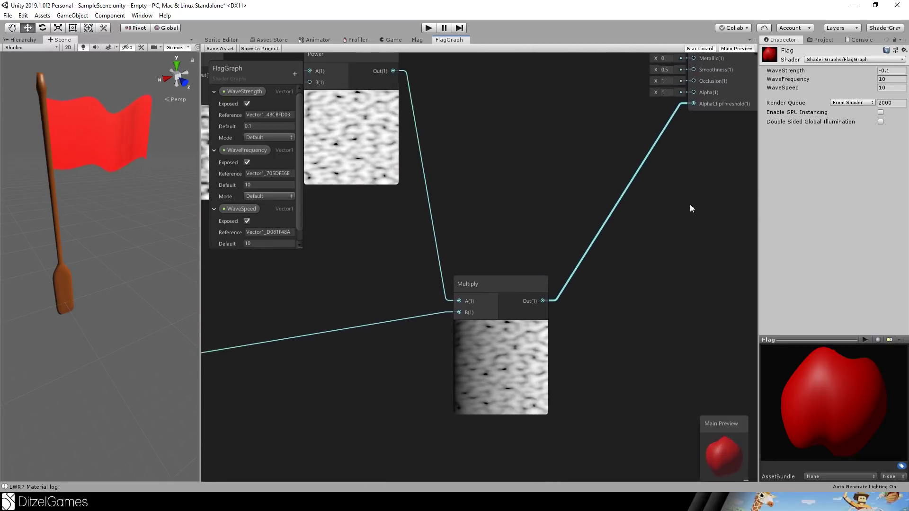
Step: Add an Add node between Split and Multiply and connect Split's R output to its A input
{"action": "middle_click_drag", "start_coordinate": [385, 342], "coordinate": [485, 309]}
{"action": "key", "text": "space"}
{"action": "type", "text": "a"}
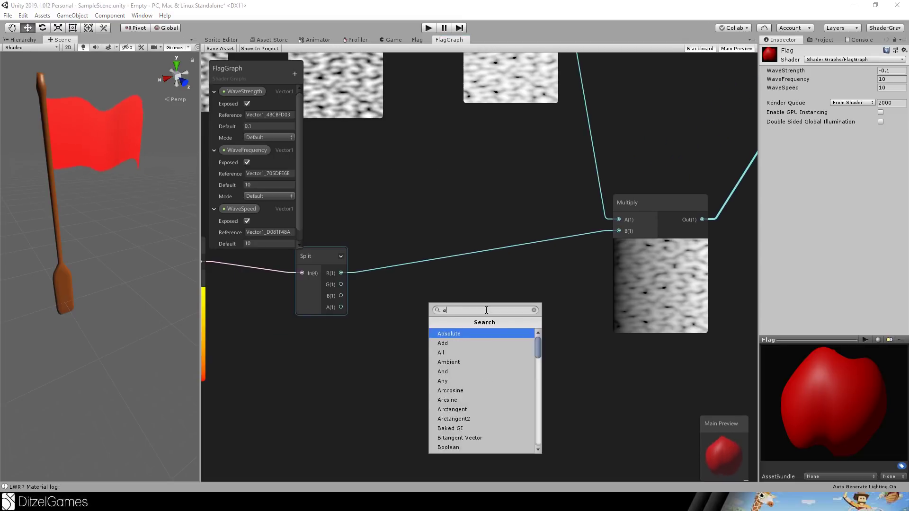
{"action": "type", "text": "dd"}
{"action": "key", "text": "Return"}
{"action": "left_click_drag", "start_coordinate": [507, 328], "coordinate": [447, 286]}
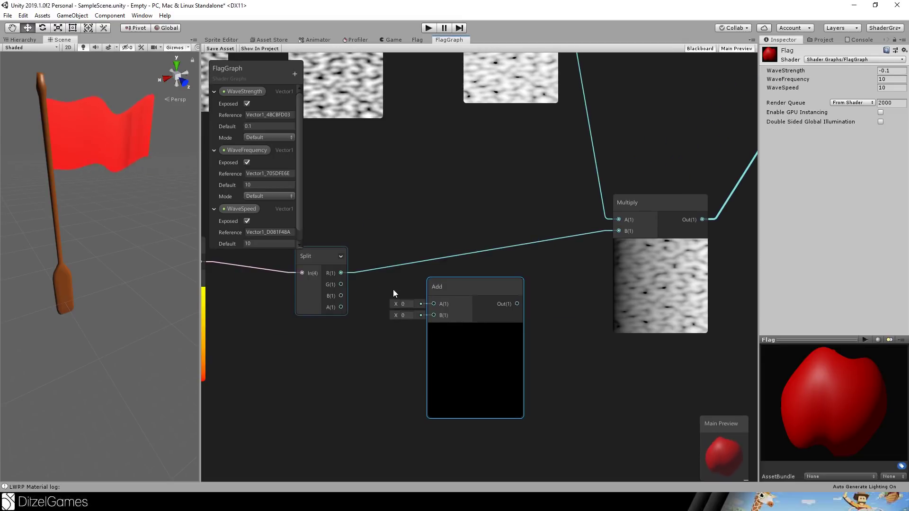
{"action": "left_click_drag", "start_coordinate": [341, 273], "coordinate": [433, 304]}
Step: Feed the Add node, with B set to 0.5, into Multiply's B input and save the shader asset
{"action": "left_click", "coordinate": [406, 315]}
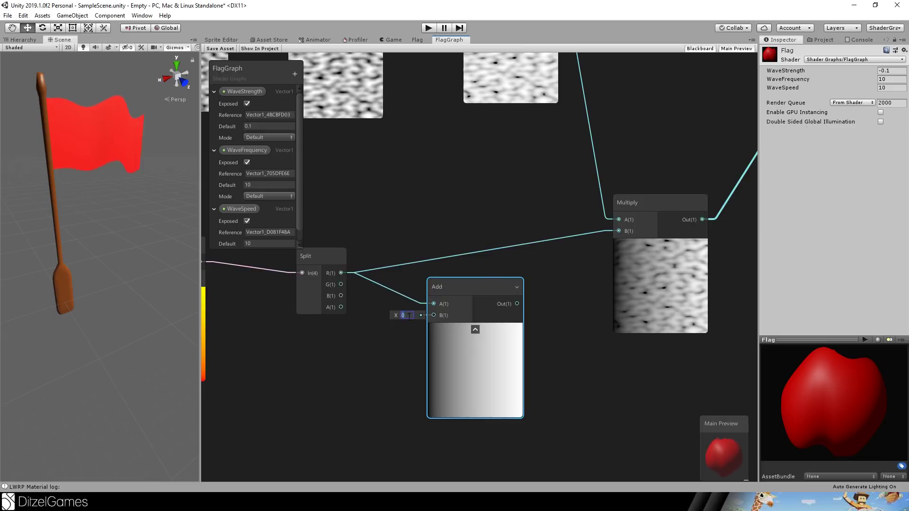
{"action": "type", "text": "0.5"}
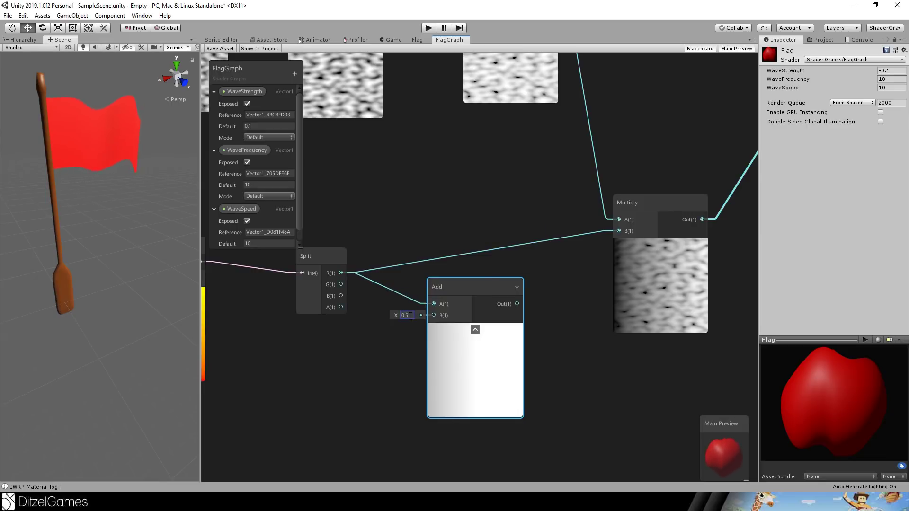
{"action": "left_click_drag", "start_coordinate": [517, 304], "coordinate": [615, 231]}
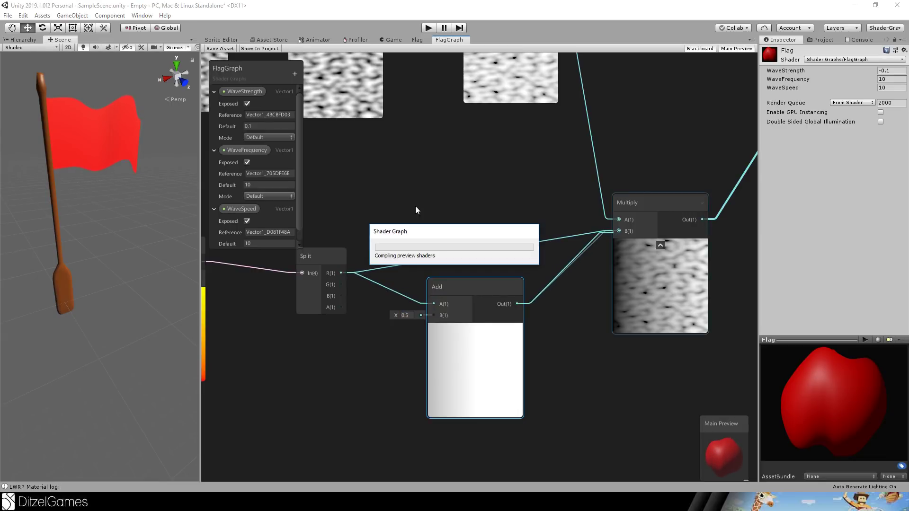
{"action": "left_click", "coordinate": [218, 48]}
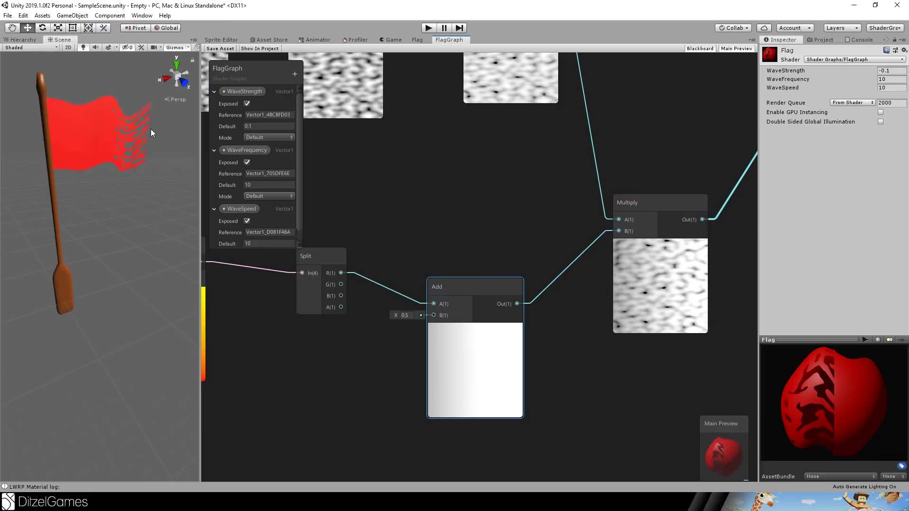
Step: Examine the flag's outer edge in the scene and review the noise, UV, Add and Multiply nodes that shape it
{"action": "middle_click_drag", "start_coordinate": [150, 129], "coordinate": [135, 170]}
{"action": "scroll", "coordinate": [455, 199], "scroll_direction": "down", "scroll_amount": 5}
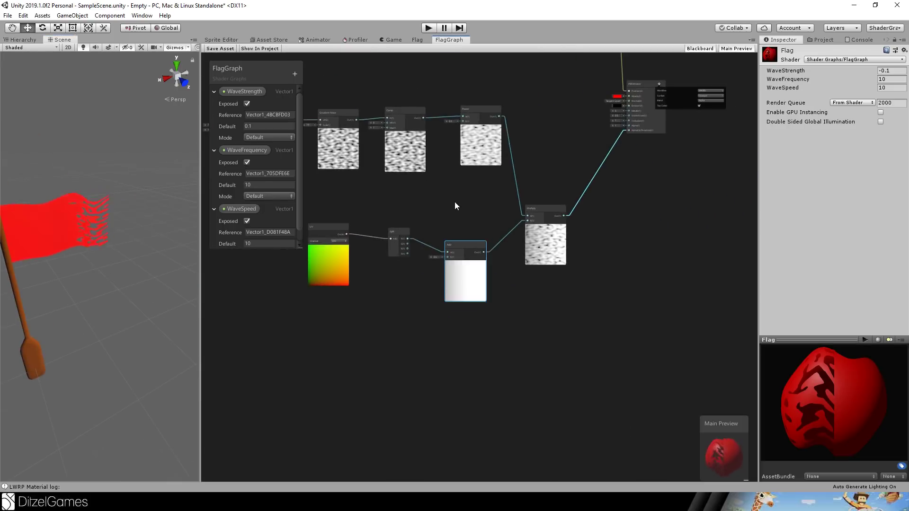
{"action": "mouse_move", "coordinate": [454, 202]}
{"action": "middle_mouse_down"}
{"action": "mouse_move", "coordinate": [686, 224]}
{"action": "mouse_move", "coordinate": [473, 226]}
{"action": "mouse_move", "coordinate": [552, 265]}
{"action": "mouse_move", "coordinate": [460, 220]}
{"action": "mouse_move", "coordinate": [455, 205]}
{"action": "middle_mouse_up"}
{"action": "scroll", "coordinate": [503, 188], "scroll_direction": "up", "scroll_amount": 5}
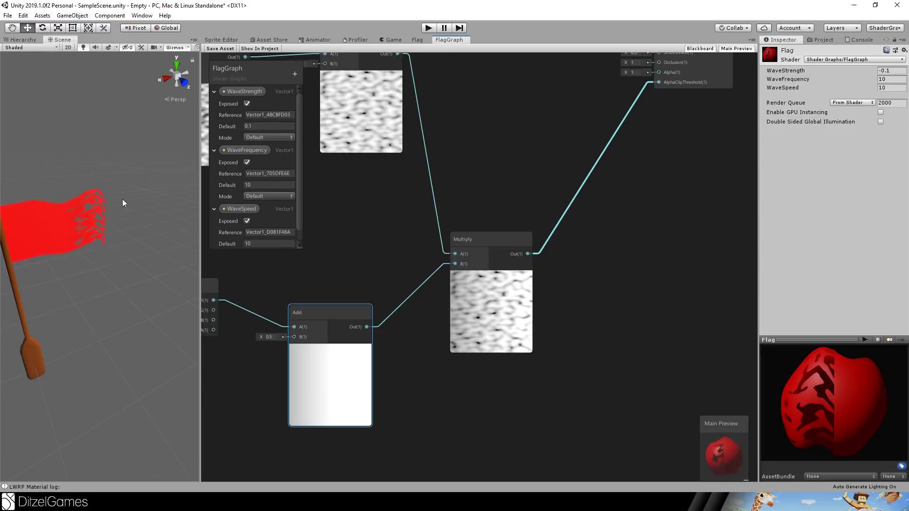
{"action": "middle_click_drag", "start_coordinate": [353, 242], "coordinate": [438, 223]}
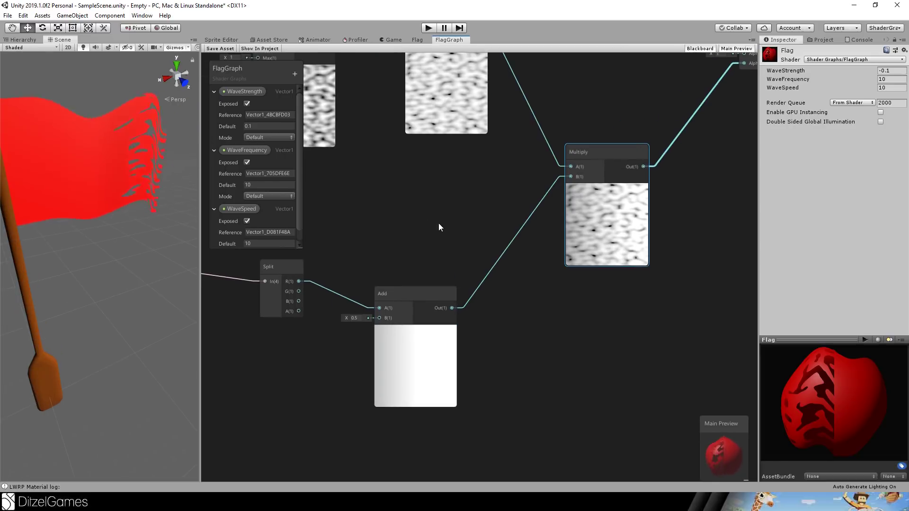
{"action": "middle_click_drag", "start_coordinate": [435, 190], "coordinate": [498, 294]}
{"action": "middle_click_drag", "start_coordinate": [428, 223], "coordinate": [538, 227]}
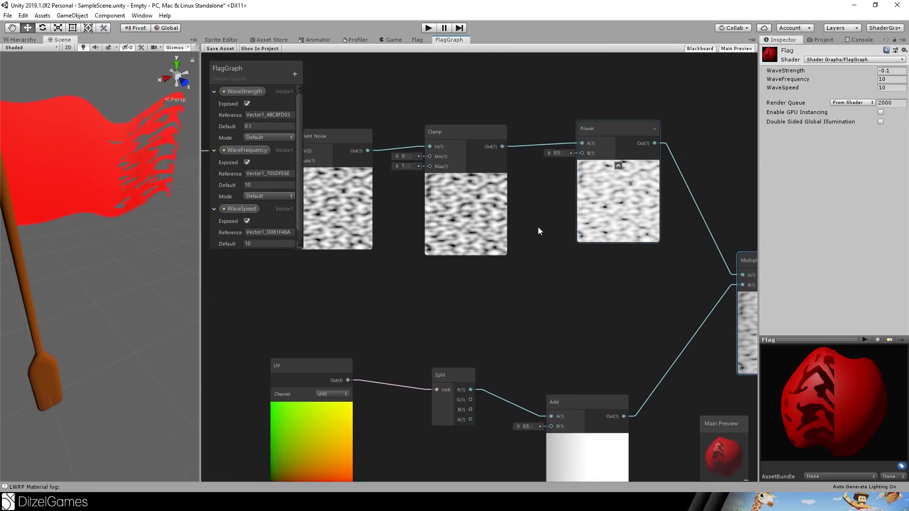
{"action": "middle_click_drag", "start_coordinate": [497, 265], "coordinate": [641, 262]}
{"action": "middle_click_drag", "start_coordinate": [392, 250], "coordinate": [560, 244]}
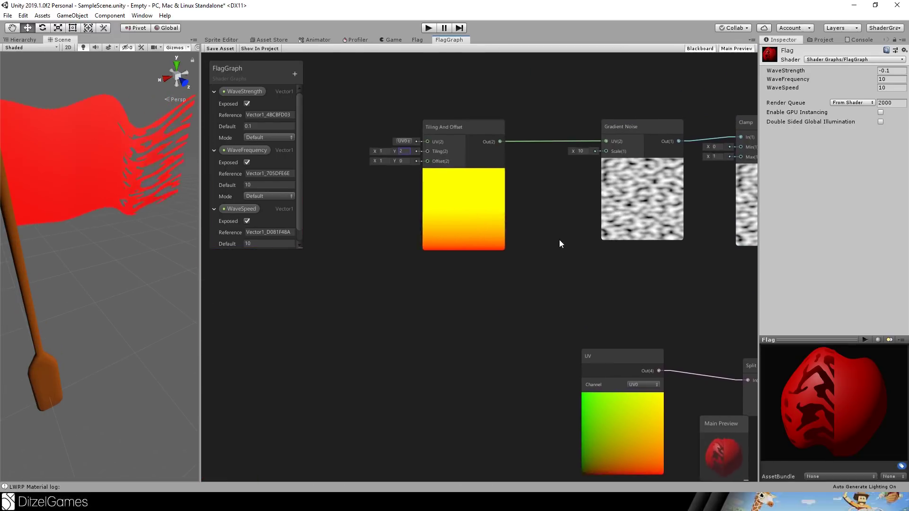
{"action": "middle_click_drag", "start_coordinate": [648, 325], "coordinate": [314, 193]}
{"action": "middle_click_drag", "start_coordinate": [593, 233], "coordinate": [448, 193]}
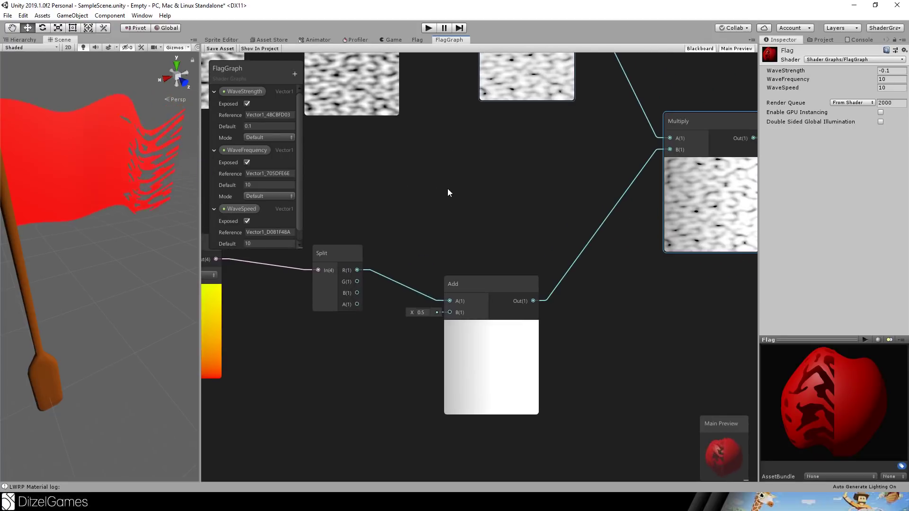
Step: Add an exposed Vector1 property named Threshold to the graph and feed it into the Add node's B input
{"action": "left_click", "coordinate": [295, 74]}
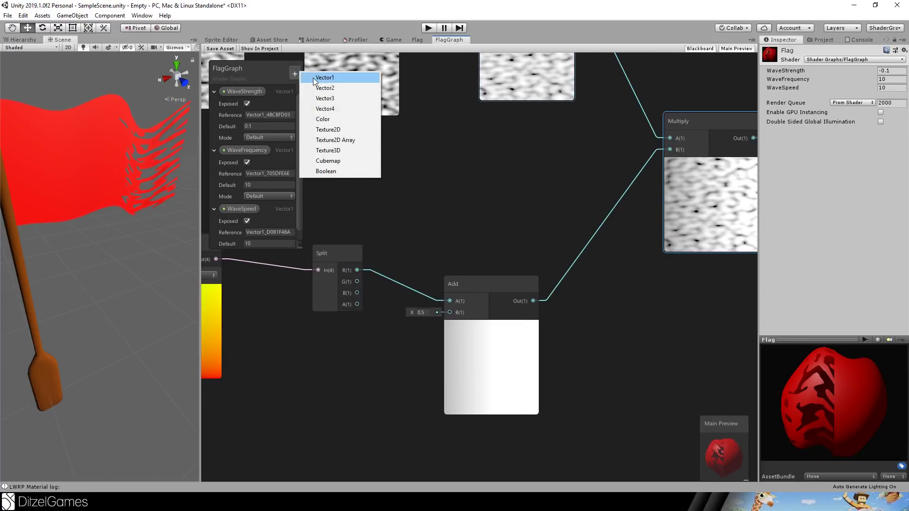
{"action": "left_click", "coordinate": [314, 77]}
{"action": "scroll", "coordinate": [456, 170], "scroll_direction": "down", "scroll_amount": 3}
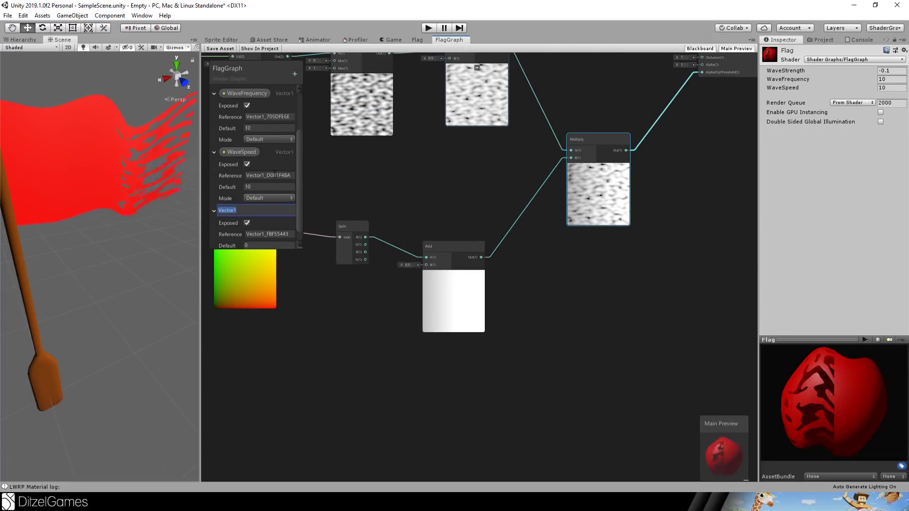
{"action": "type", "text": "Threshold"}
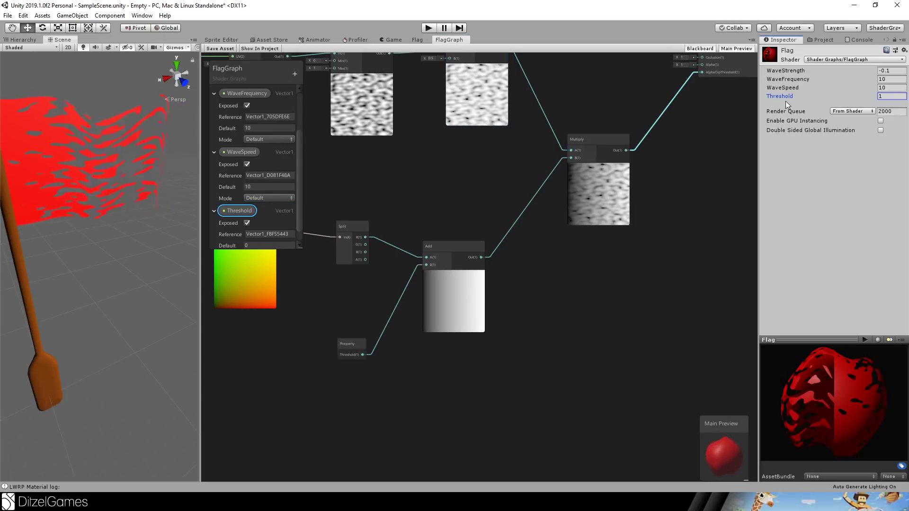
Step: Try several Threshold values on the Flag material, including 0 and 1, and set it to 0.5
{"action": "left_click_drag", "start_coordinate": [785, 101], "coordinate": [780, 100]}
{"action": "left_click", "coordinate": [890, 96]}
{"action": "type", "text": "0"}
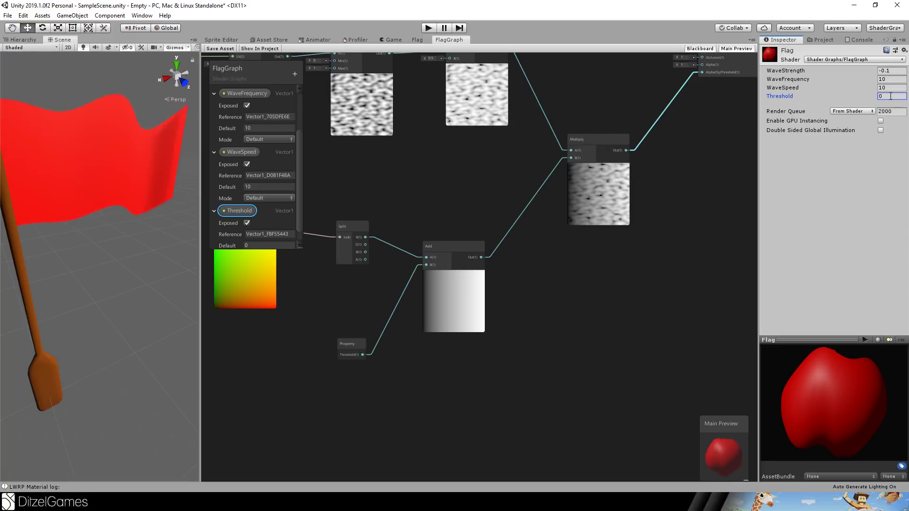
{"action": "left_click_drag", "start_coordinate": [781, 97], "coordinate": [826, 99]}
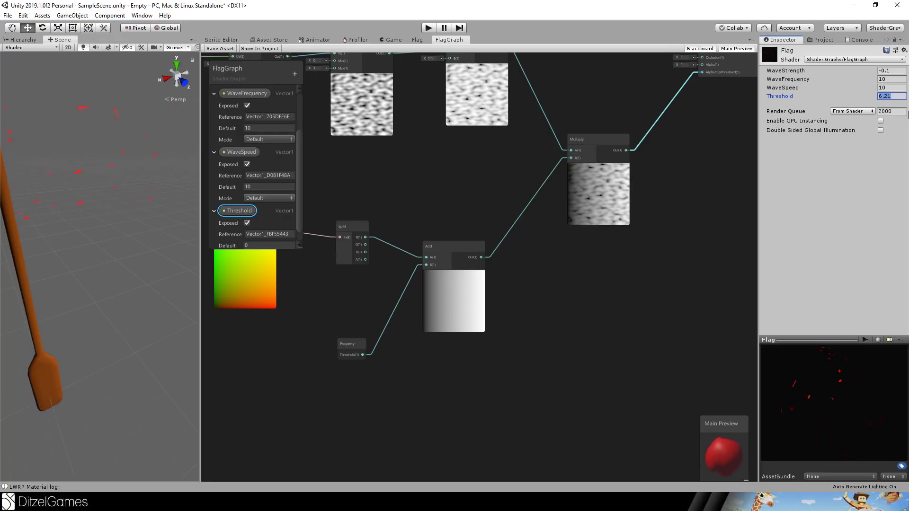
{"action": "type", "text": "1"}
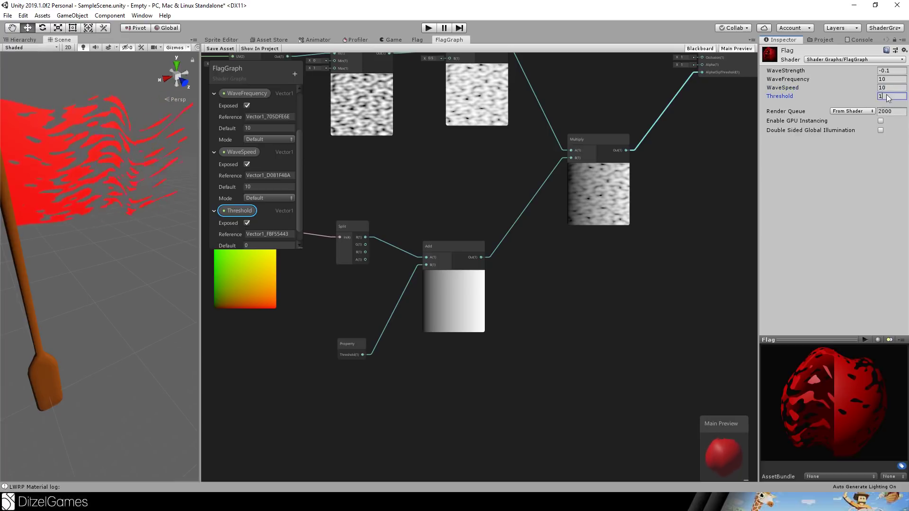
{"action": "type", "text": "0.5"}
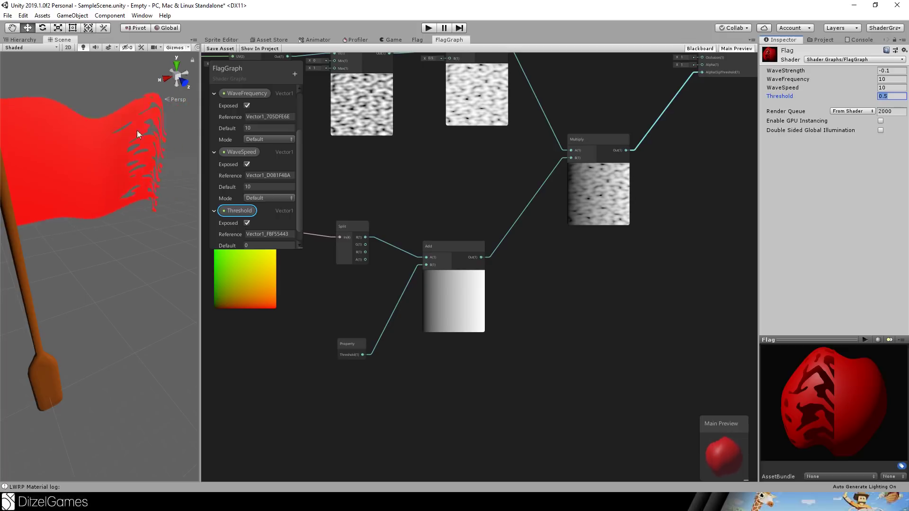
Step: Move the UV and Split nodes so they line up in front of the Add node
{"action": "scroll", "coordinate": [592, 248], "scroll_direction": "up", "scroll_amount": 3}
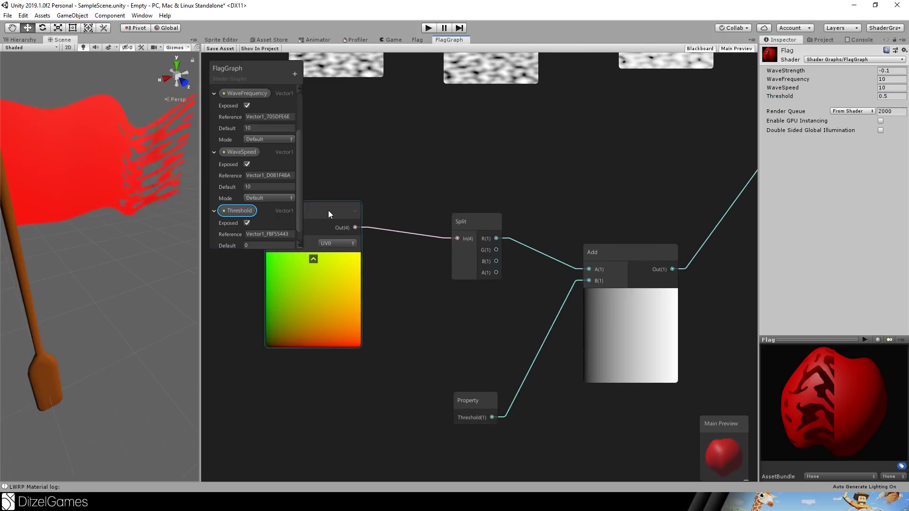
{"action": "left_click_drag", "start_coordinate": [328, 214], "coordinate": [368, 213]}
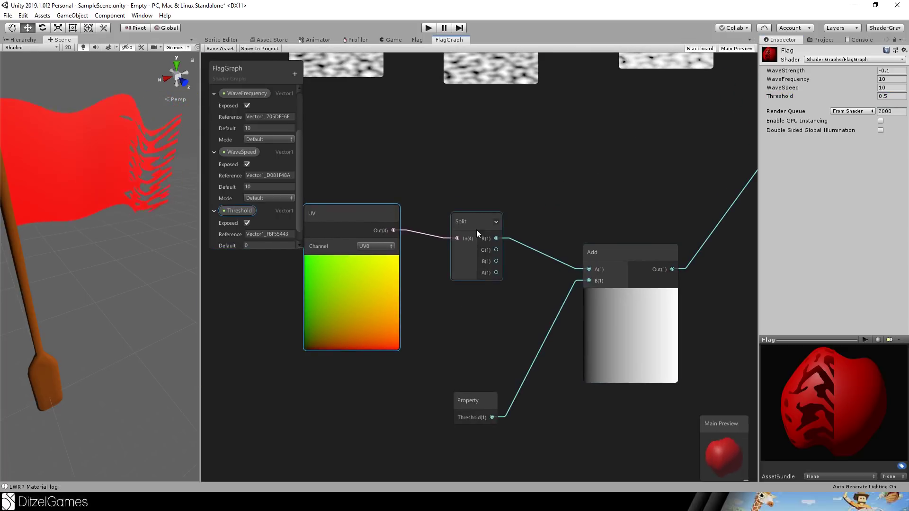
{"action": "left_click_drag", "start_coordinate": [471, 223], "coordinate": [470, 213]}
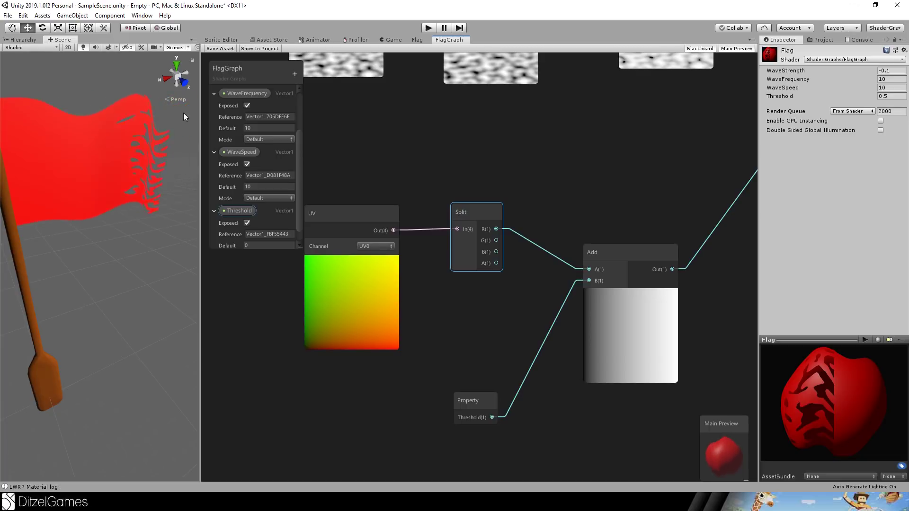
Step: Review the Add, Multiply, Power, Clamp and Gradient Noise nodes that shape the flag's tear pattern
{"action": "middle_click_drag", "start_coordinate": [622, 312], "coordinate": [383, 266]}
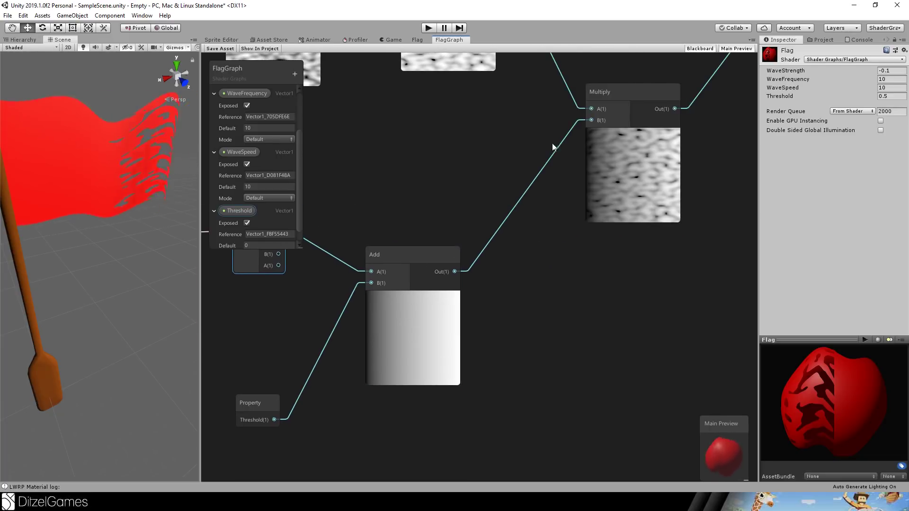
{"action": "middle_click_drag", "start_coordinate": [552, 143], "coordinate": [494, 221]}
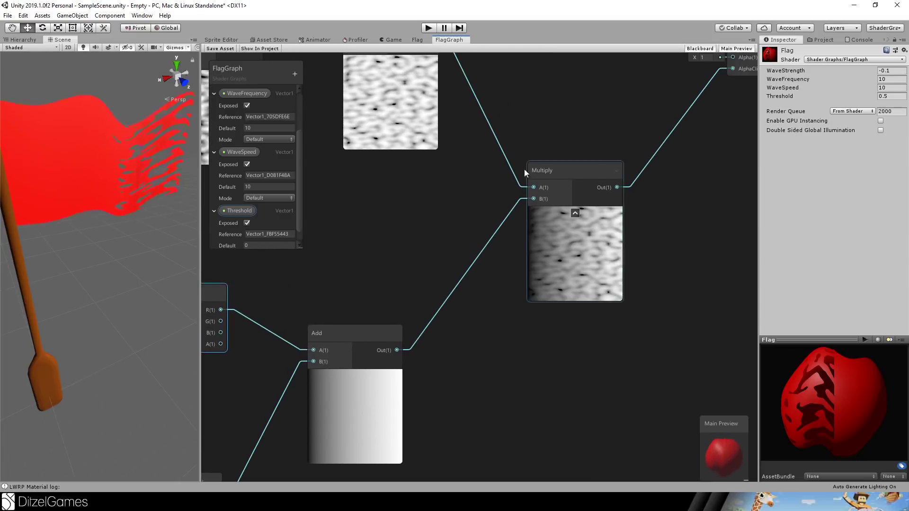
{"action": "middle_click_drag", "start_coordinate": [565, 220], "coordinate": [652, 319]}
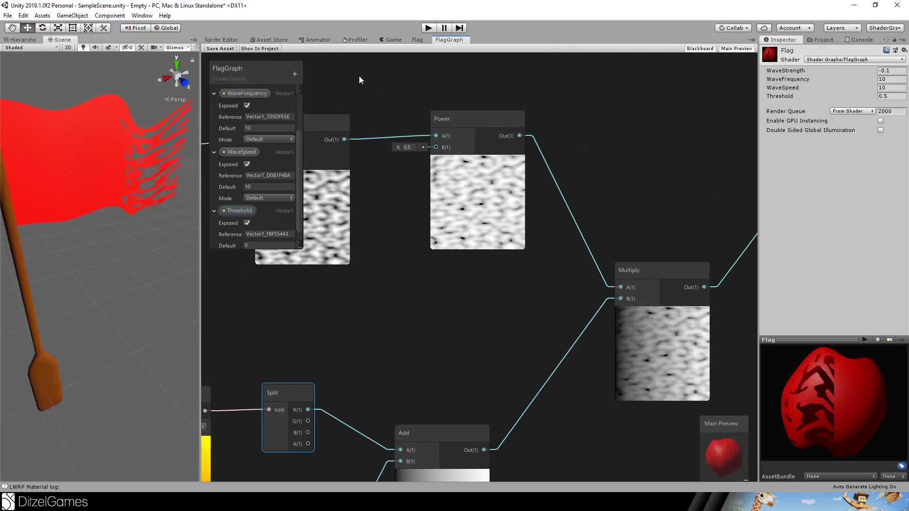
{"action": "middle_click_drag", "start_coordinate": [407, 82], "coordinate": [510, 93]}
{"action": "middle_click_drag", "start_coordinate": [447, 87], "coordinate": [628, 72]}
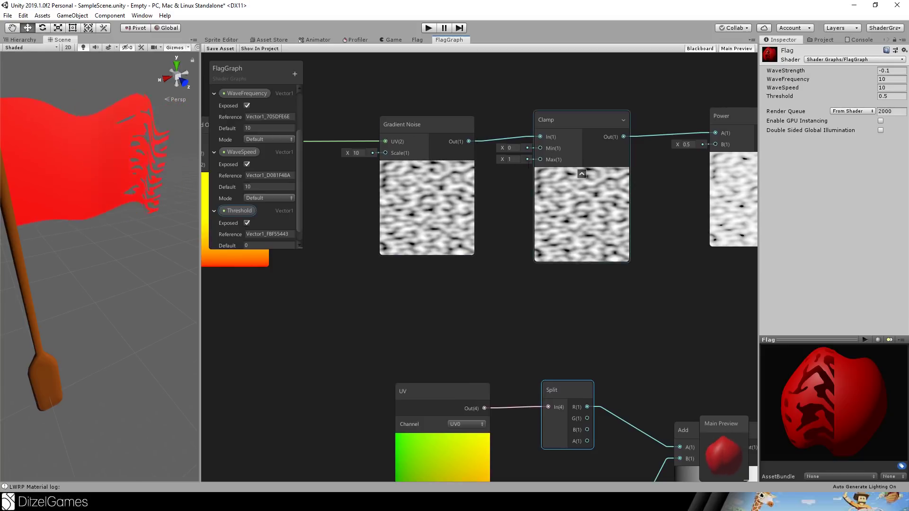
{"action": "middle_click_drag", "start_coordinate": [528, 164], "coordinate": [359, 166]}
{"action": "middle_click_drag", "start_coordinate": [576, 93], "coordinate": [539, 138]}
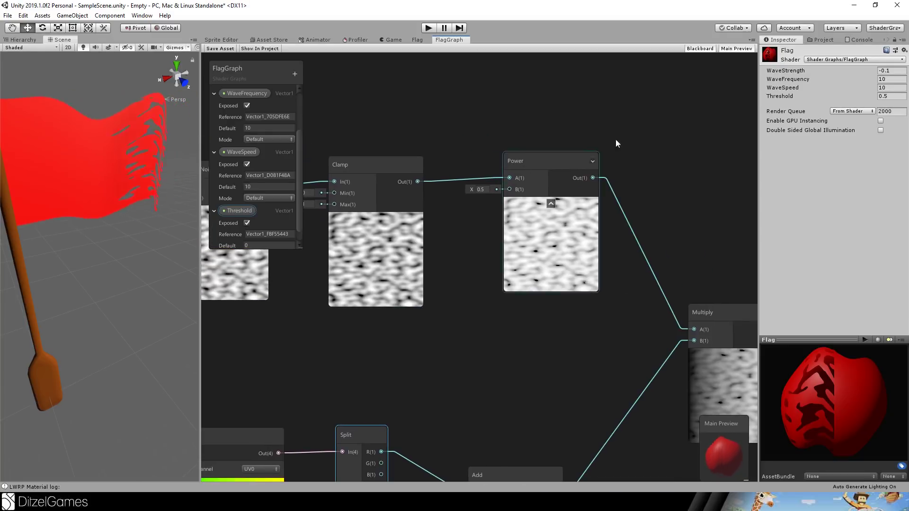
Step: Add an exposed Vector1 property named Power and connect it to the Power node's B input
{"action": "left_click", "coordinate": [295, 74]}
{"action": "left_click", "coordinate": [308, 81]}
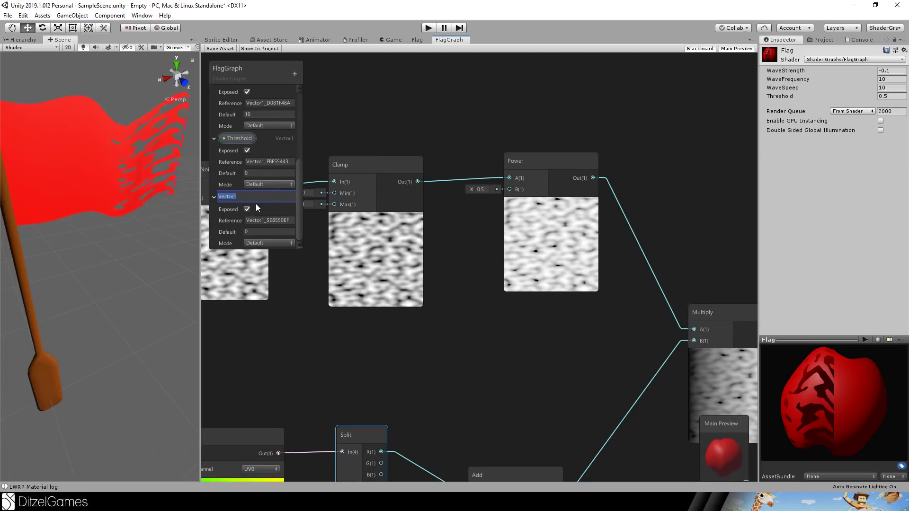
{"action": "type", "text": "Power"}
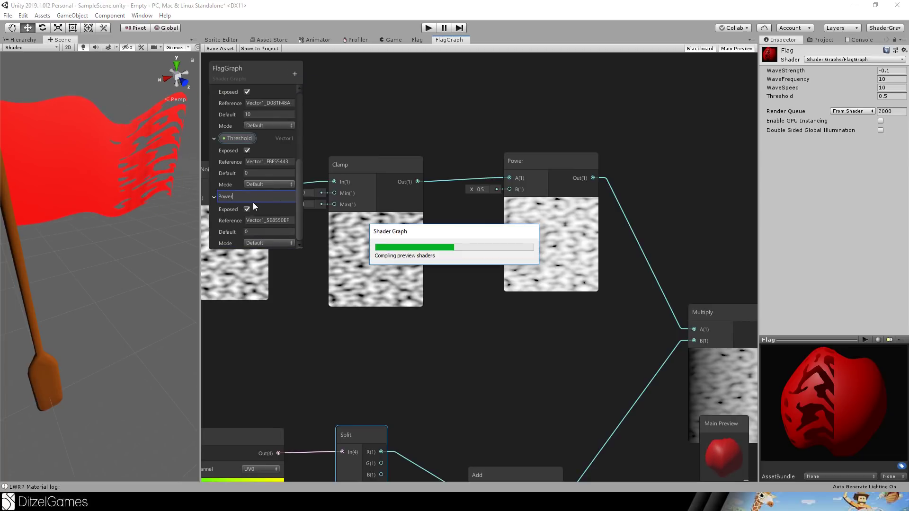
{"action": "key", "text": "Return"}
{"action": "left_click_drag", "start_coordinate": [470, 134], "coordinate": [509, 189]}
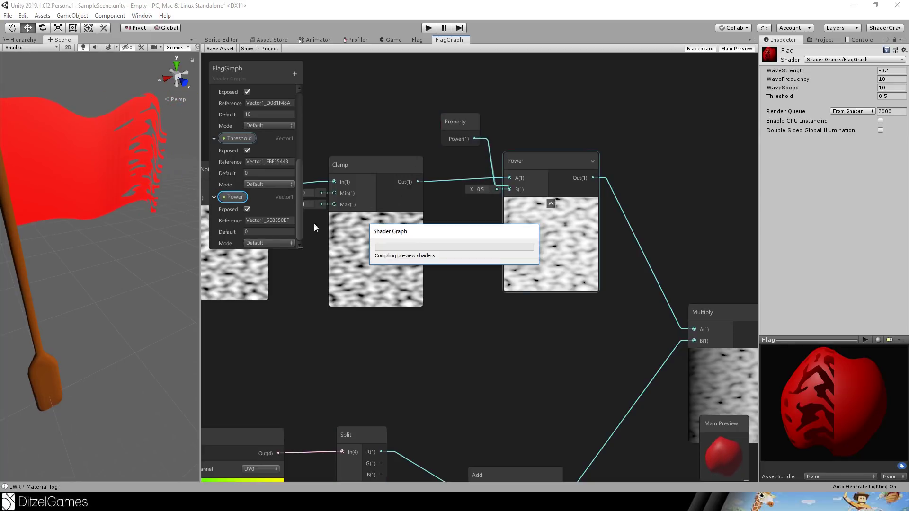
Step: Try a Power value of 0.03 on the Flag material and examine the flag's torn edge in the scene
{"action": "mouse_move", "coordinate": [782, 107]}
{"action": "left_mouse_down"}
{"action": "mouse_move", "coordinate": [791, 110]}
{"action": "mouse_move", "coordinate": [779, 109]}
{"action": "left_mouse_up"}
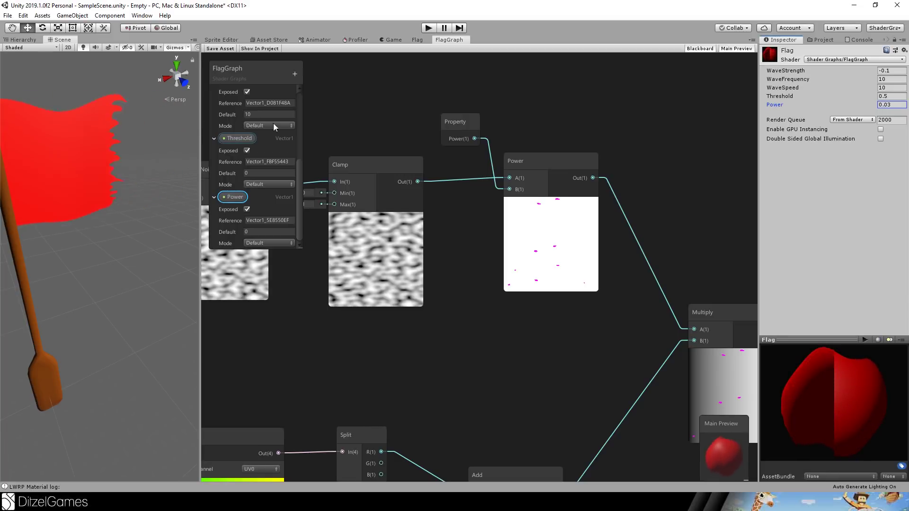
{"action": "left_click_drag", "start_coordinate": [162, 151], "coordinate": [99, 138], "text": "alt"}
{"action": "middle_click_drag", "start_coordinate": [98, 138], "coordinate": [132, 152]}
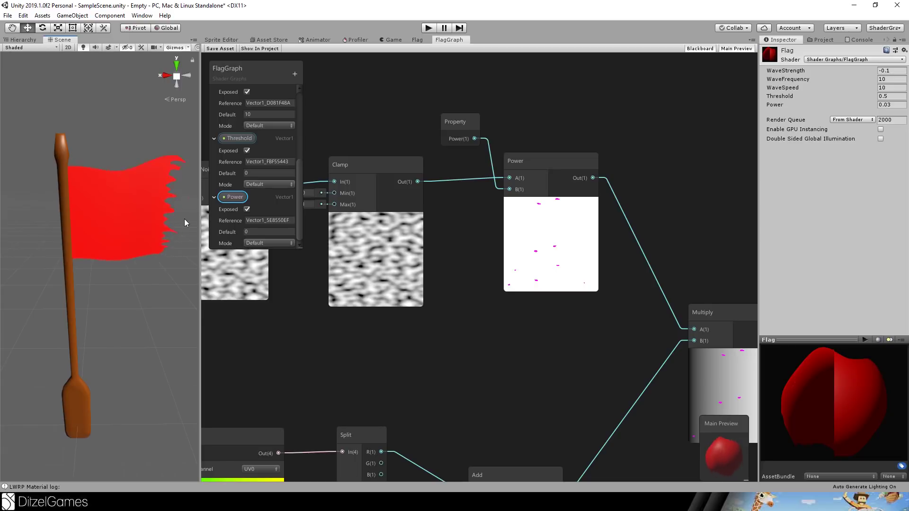
{"action": "middle_click_drag", "start_coordinate": [183, 218], "coordinate": [152, 226]}
{"action": "scroll", "coordinate": [149, 155], "scroll_direction": "up", "scroll_amount": 8}
{"action": "scroll", "coordinate": [150, 156], "scroll_direction": "down", "scroll_amount": 2}
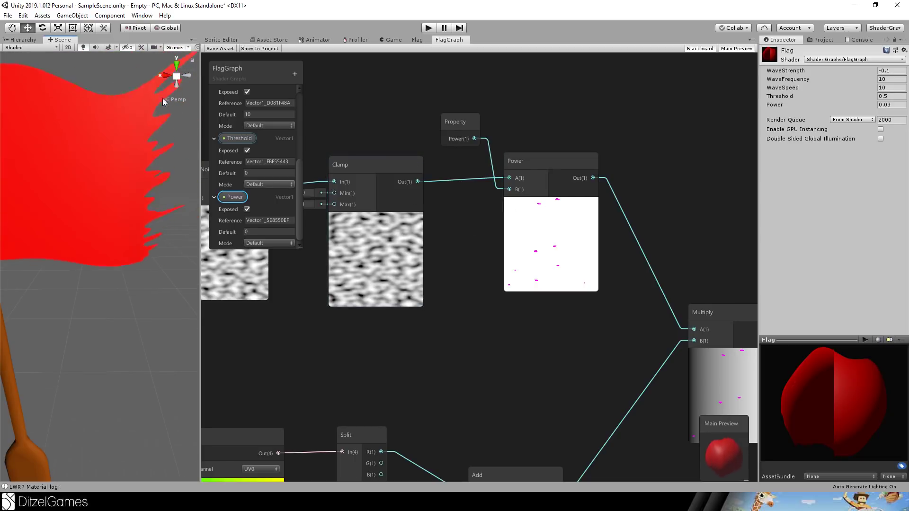
{"action": "scroll", "coordinate": [146, 192], "scroll_direction": "down", "scroll_amount": 8}
{"action": "scroll", "coordinate": [130, 214], "scroll_direction": "up", "scroll_amount": 3}
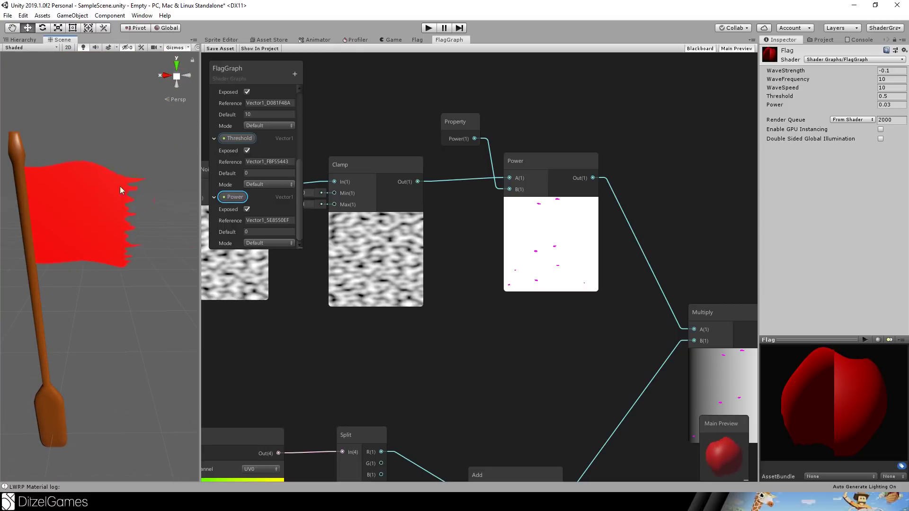
Step: Set the Flag material's Power to 0.46 and inspect the torn outer edge up close
{"action": "left_click_drag", "start_coordinate": [780, 108], "coordinate": [215, 155]}
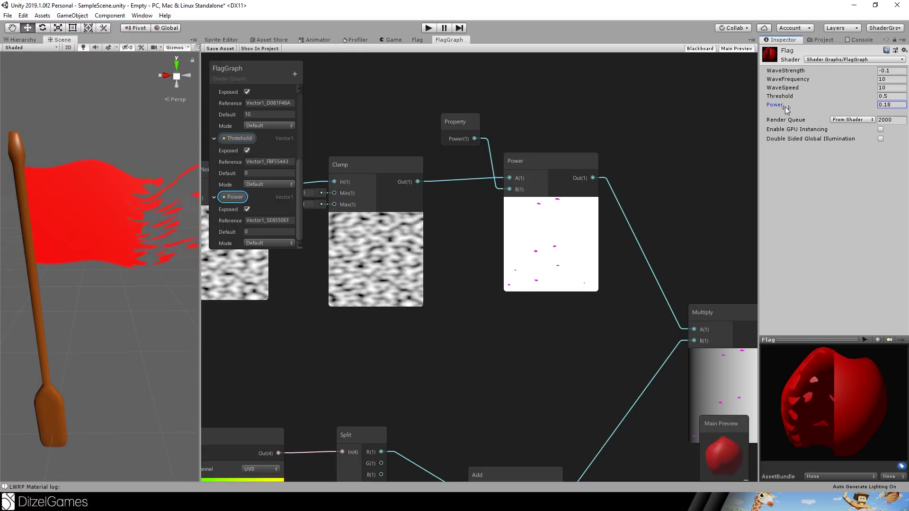
{"action": "middle_click_drag", "start_coordinate": [183, 165], "coordinate": [134, 156]}
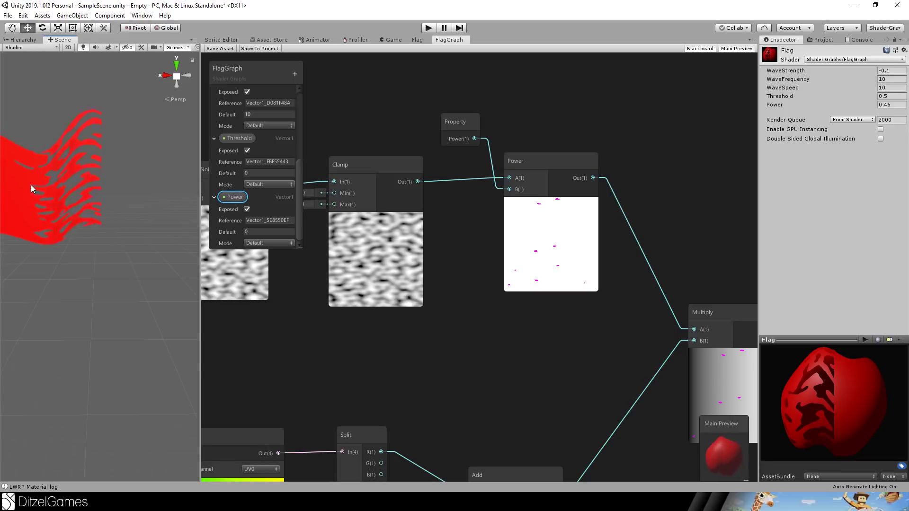
{"action": "middle_click_drag", "start_coordinate": [99, 196], "coordinate": [155, 200]}
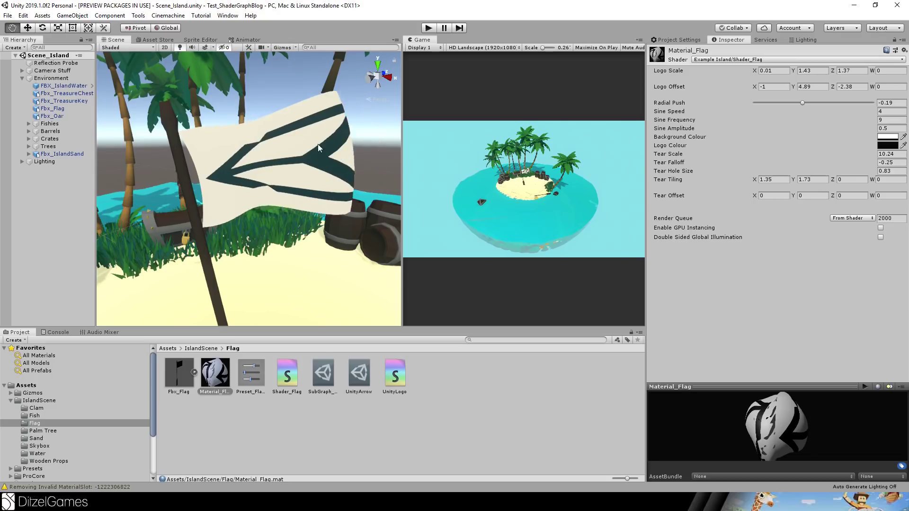
Step: In the example island project, view the flag in the scene and open the SubGraph_UnityLogo sub graph
{"action": "scroll", "coordinate": [279, 158], "scroll_direction": "down", "scroll_amount": 3}
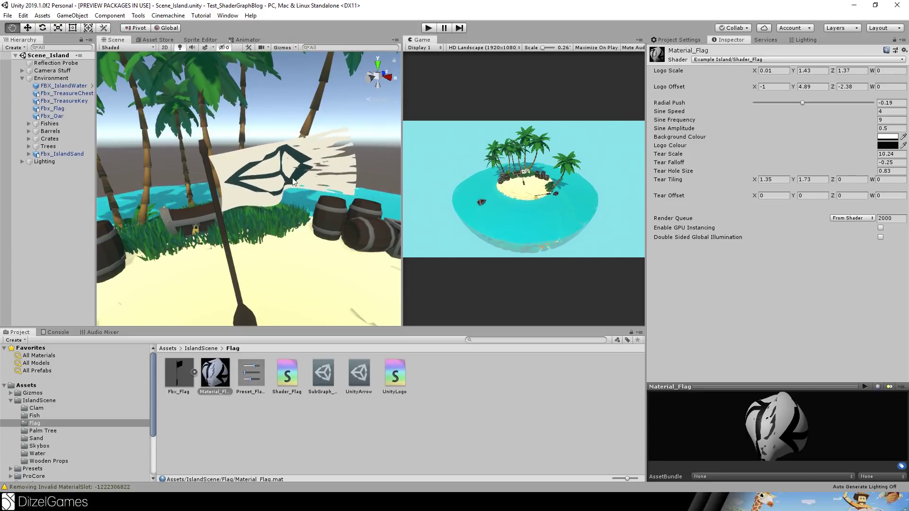
{"action": "left_click", "coordinate": [359, 374]}
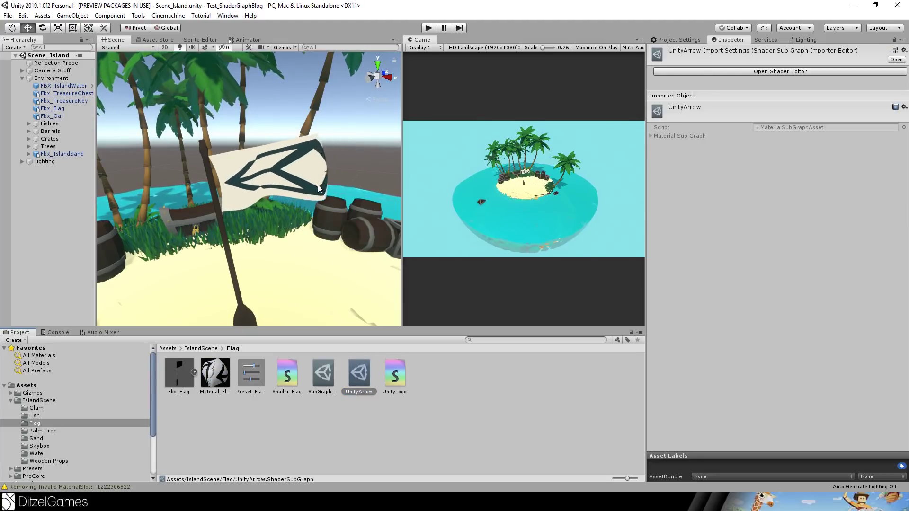
{"action": "double_click", "coordinate": [326, 375]}
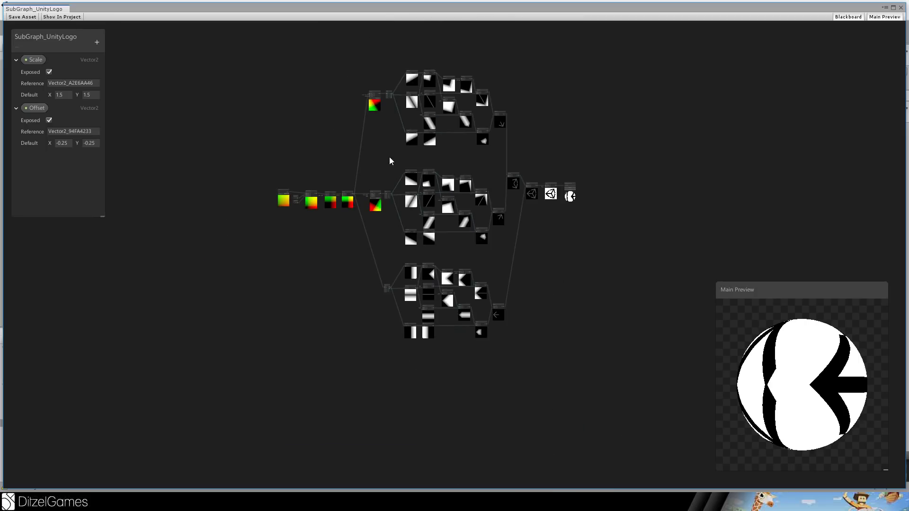
Step: Examine the rotated node branches in SubGraph_UnityLogo that build the arrow shapes of the logo
{"action": "scroll", "coordinate": [536, 141], "scroll_direction": "up", "scroll_amount": 3}
{"action": "scroll", "coordinate": [270, 71], "scroll_direction": "up", "scroll_amount": 6}
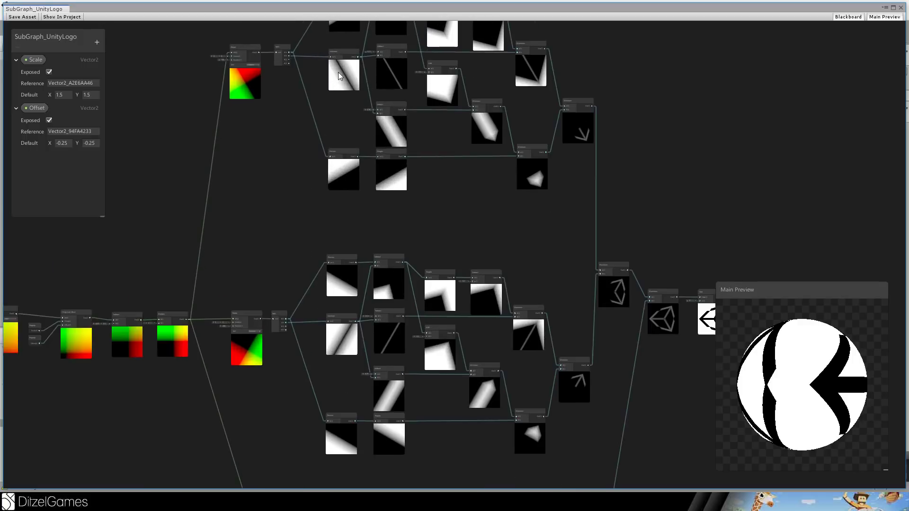
{"action": "scroll", "coordinate": [382, 251], "scroll_direction": "down", "scroll_amount": 4}
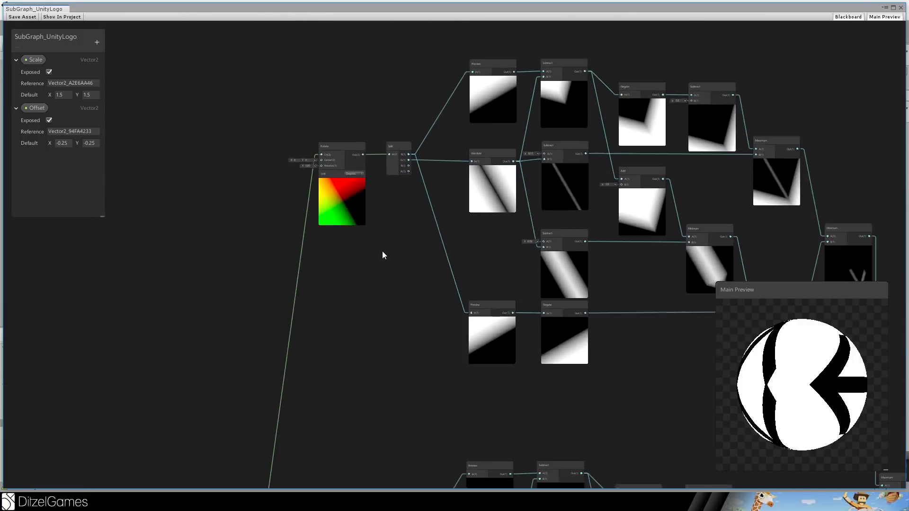
{"action": "scroll", "coordinate": [338, 155], "scroll_direction": "up", "scroll_amount": 4}
{"action": "middle_click_drag", "start_coordinate": [206, 205], "coordinate": [282, 149]}
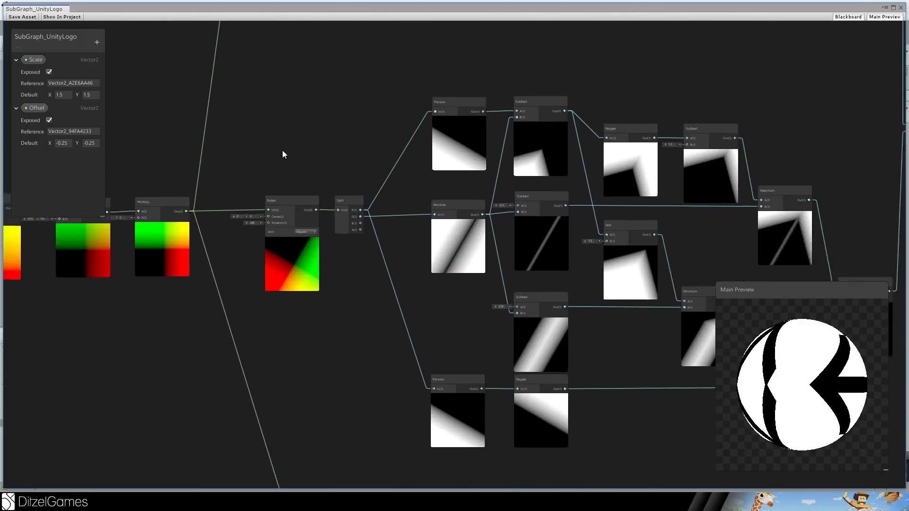
{"action": "scroll", "coordinate": [282, 150], "scroll_direction": "up", "scroll_amount": 3}
Step: Trace the logo's input chain from UV through Tiling And Offset, Subtract and Multiply to Rotate and Split
{"action": "middle_click_drag", "start_coordinate": [348, 141], "coordinate": [558, 111]}
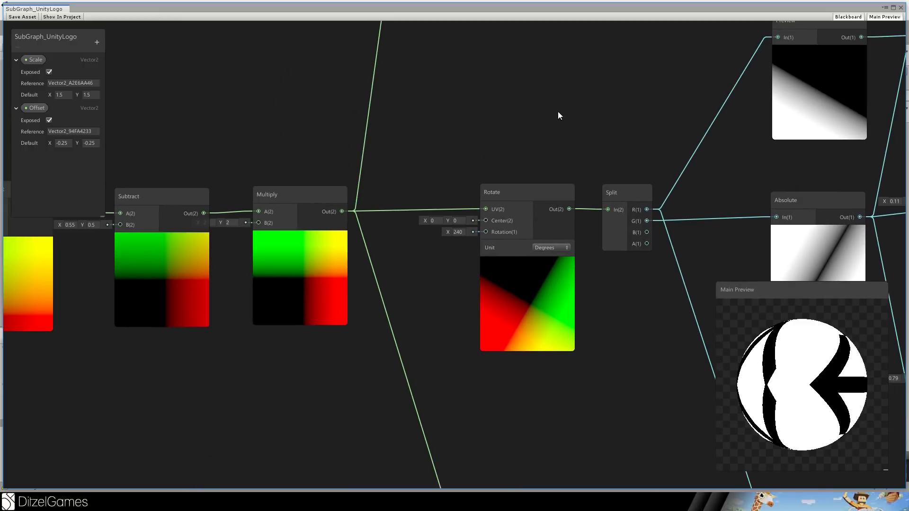
{"action": "middle_click_drag", "start_coordinate": [245, 130], "coordinate": [467, 105]}
{"action": "middle_click_drag", "start_coordinate": [253, 112], "coordinate": [535, 123]}
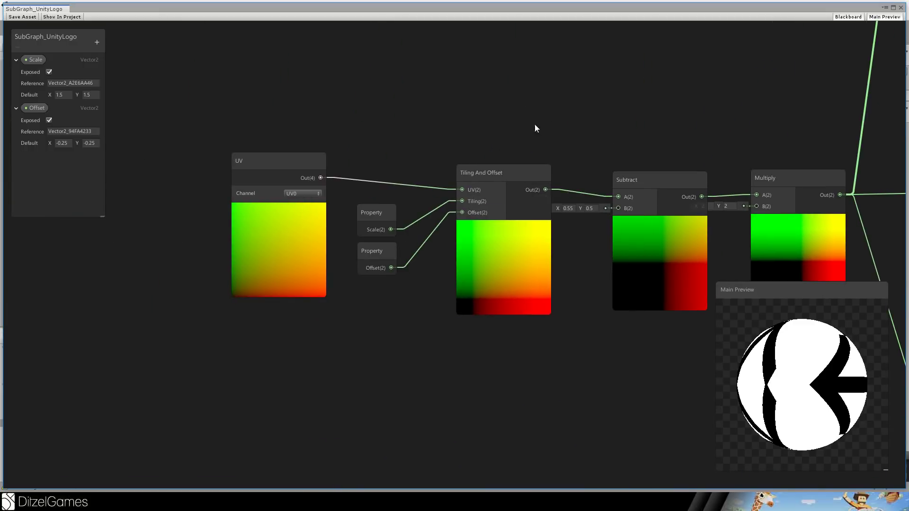
{"action": "middle_click_drag", "start_coordinate": [527, 76], "coordinate": [379, 94]}
{"action": "middle_click_drag", "start_coordinate": [640, 208], "coordinate": [371, 218]}
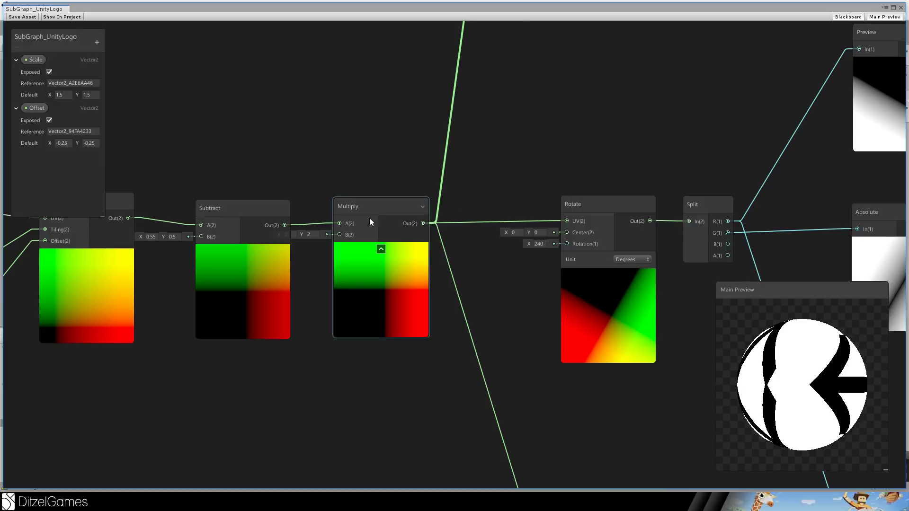
{"action": "middle_click_drag", "start_coordinate": [583, 207], "coordinate": [371, 211]}
{"action": "scroll", "coordinate": [411, 231], "scroll_direction": "down", "scroll_amount": 3}
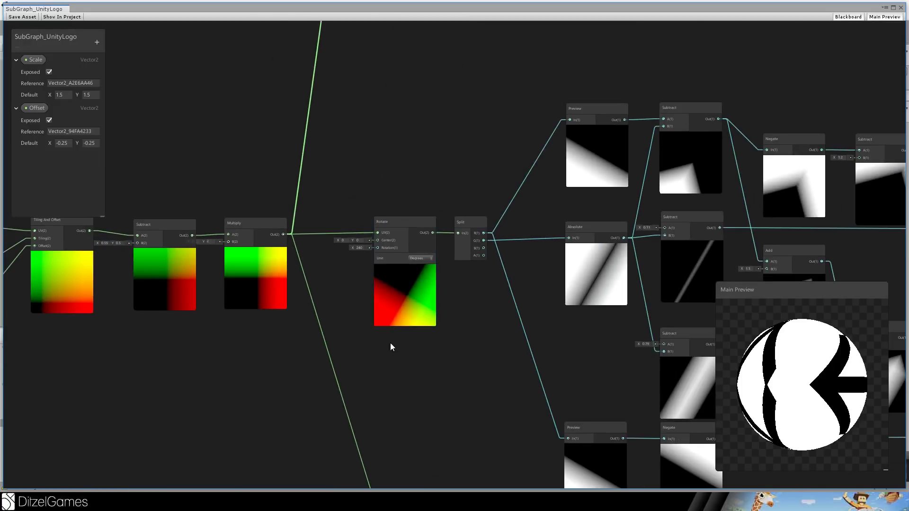
Step: Trace the logo branch from Split through the Absolute, Subtract, Negate and Add nodes to the Minimum nodes that form the arrow
{"action": "middle_click_drag", "start_coordinate": [496, 141], "coordinate": [166, 145]}
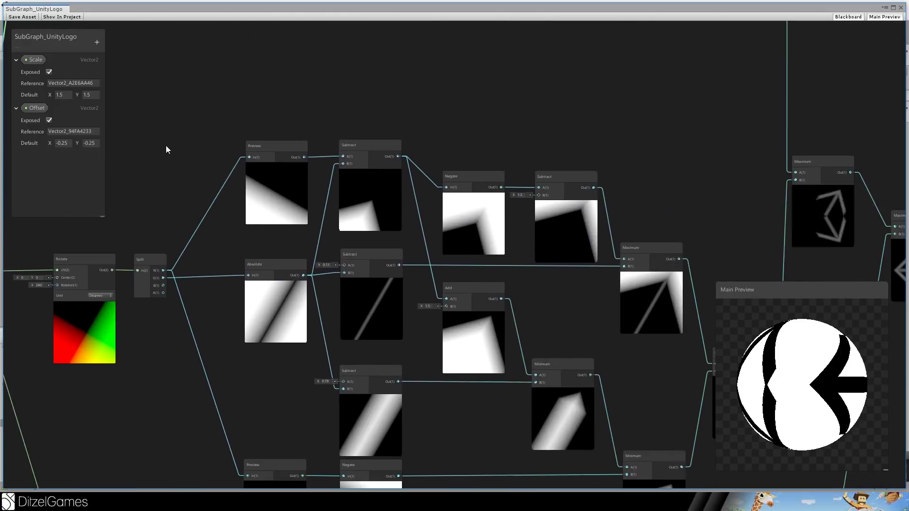
{"action": "scroll", "coordinate": [255, 186], "scroll_direction": "up", "scroll_amount": 2}
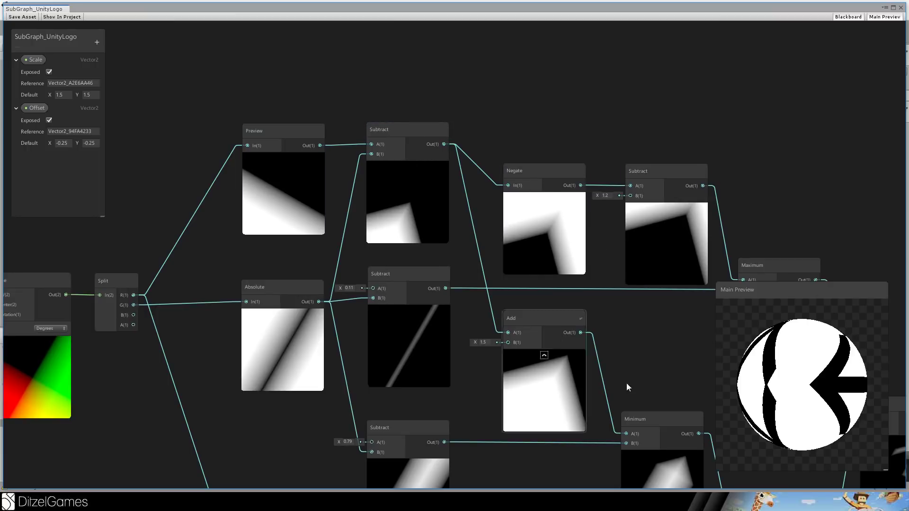
{"action": "middle_click_drag", "start_coordinate": [714, 377], "coordinate": [272, 146]}
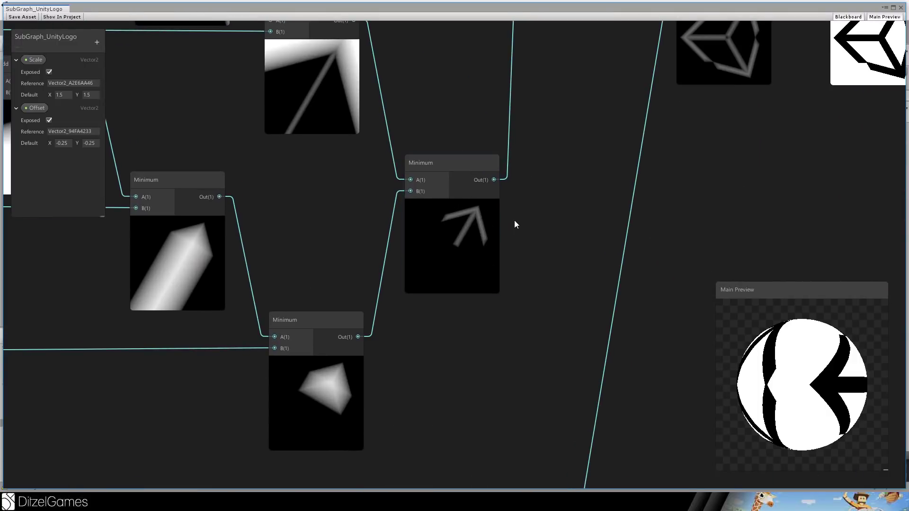
{"action": "middle_click_drag", "start_coordinate": [519, 337], "coordinate": [497, 50]}
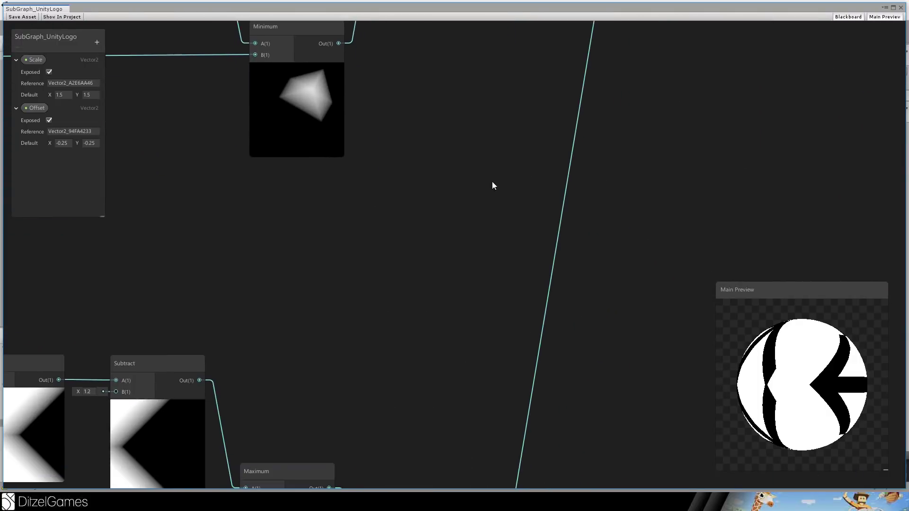
{"action": "middle_click_drag", "start_coordinate": [451, 301], "coordinate": [465, 83]}
{"action": "middle_click_drag", "start_coordinate": [461, 271], "coordinate": [461, 30]}
{"action": "scroll", "coordinate": [456, 112], "scroll_direction": "down", "scroll_amount": 1}
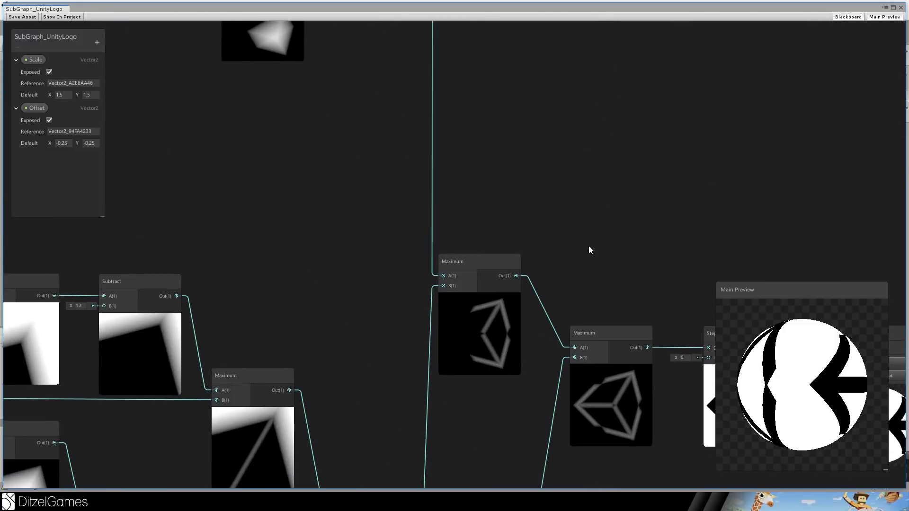
Step: Examine how the Maximum nodes merge the arrow shapes and feed the Step node into SubGraphOutputs
{"action": "middle_click_drag", "start_coordinate": [562, 249], "coordinate": [515, 163]}
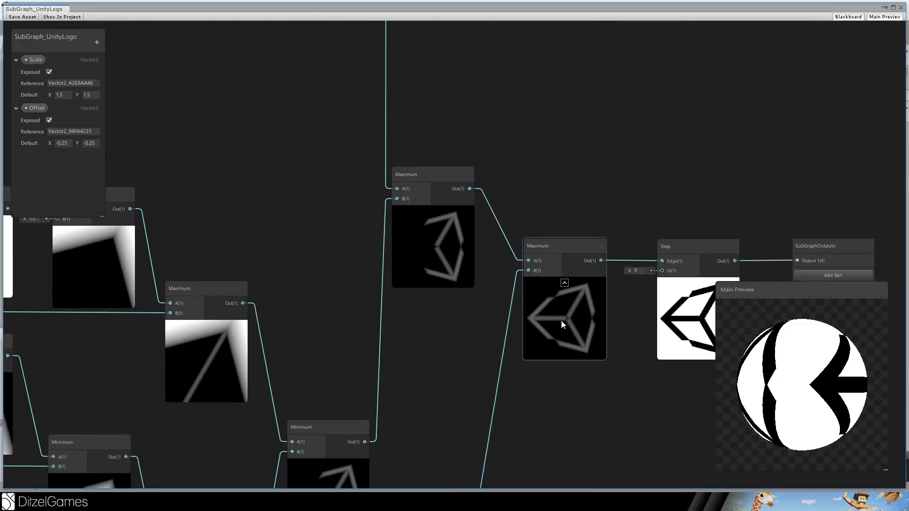
{"action": "middle_click_drag", "start_coordinate": [578, 156], "coordinate": [455, 81]}
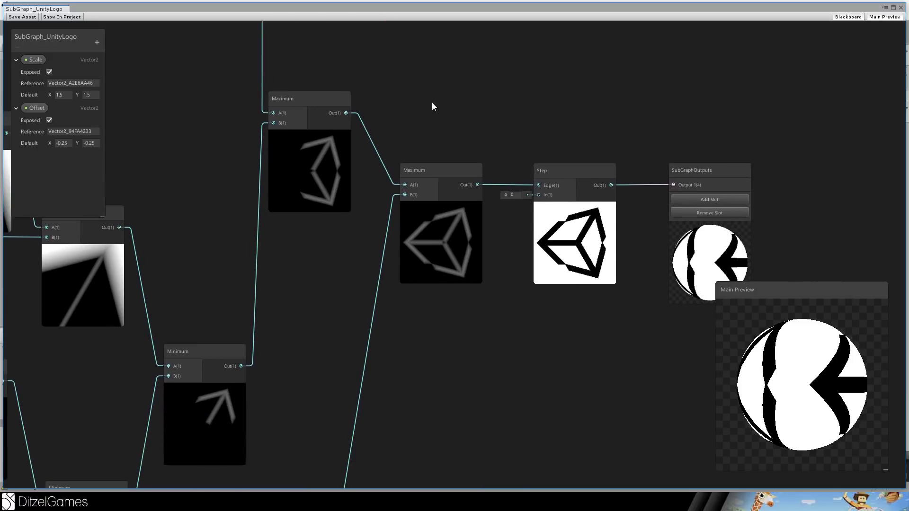
{"action": "scroll", "coordinate": [565, 174], "scroll_direction": "up", "scroll_amount": 1}
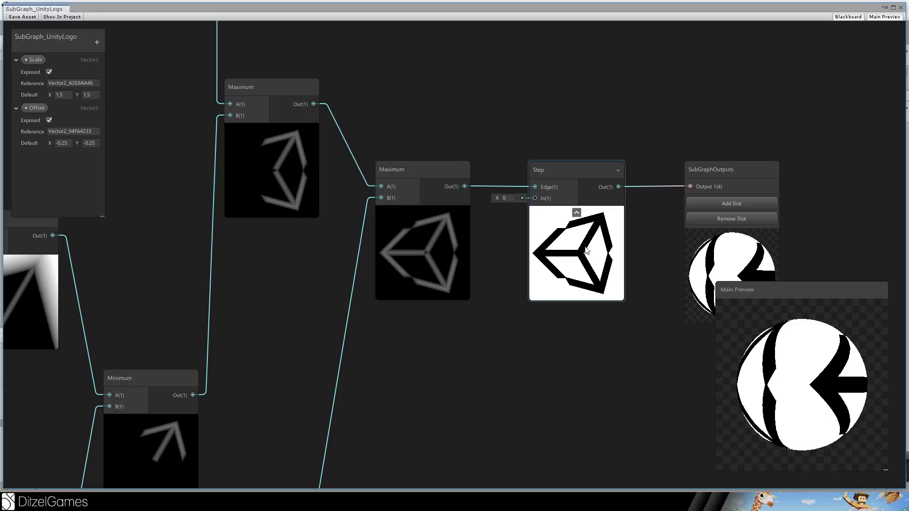
{"action": "scroll", "coordinate": [601, 254], "scroll_direction": "down", "scroll_amount": 5}
{"action": "scroll", "coordinate": [601, 254], "scroll_direction": "up", "scroll_amount": 4}
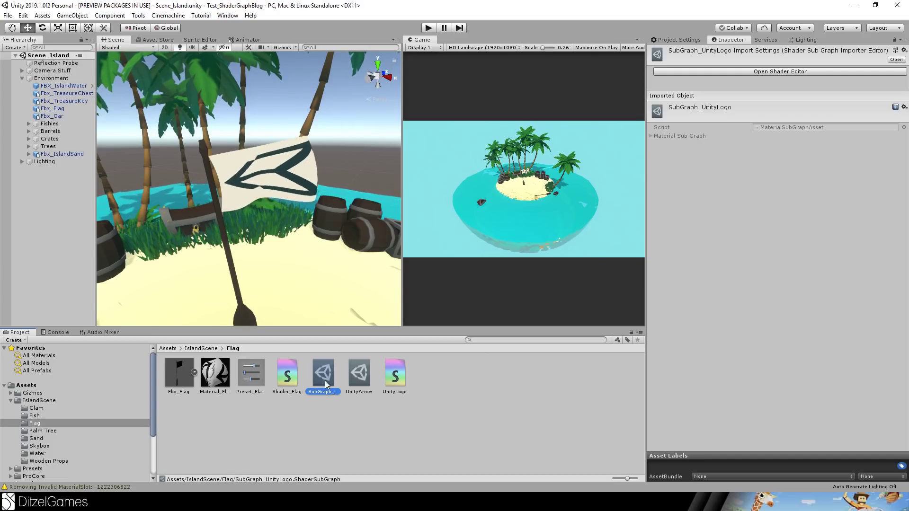
Step: Return to the island scene, select the Fbx_Flag object and view the whole flag among its surroundings
{"action": "left_click", "coordinate": [297, 171]}
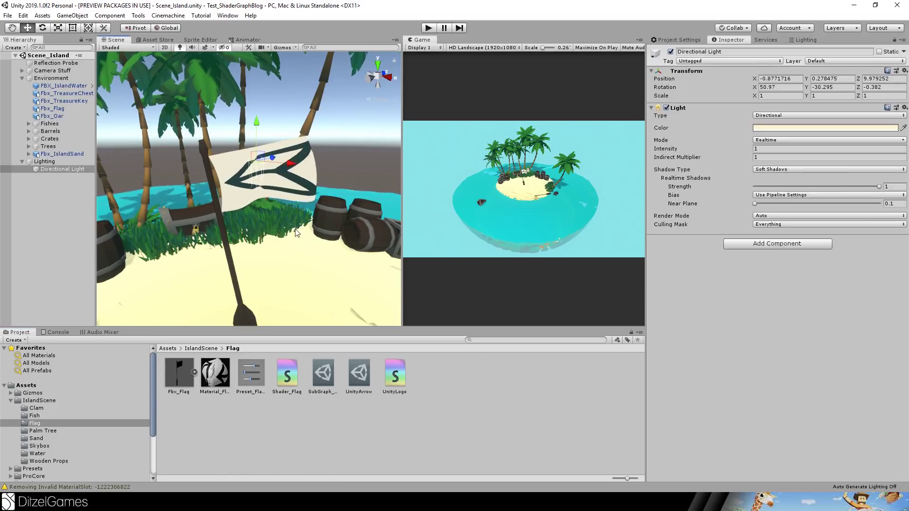
{"action": "left_click", "coordinate": [298, 171]}
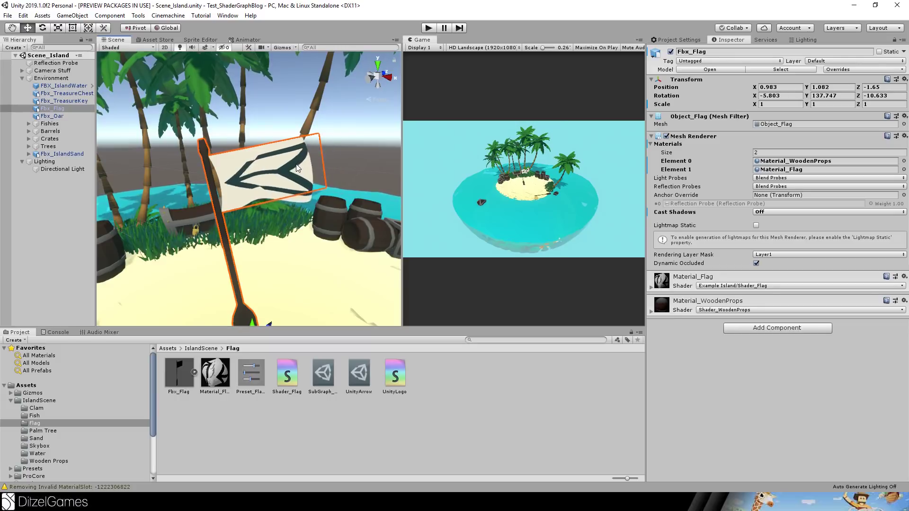
{"action": "scroll", "coordinate": [284, 208], "scroll_direction": "down", "scroll_amount": 5}
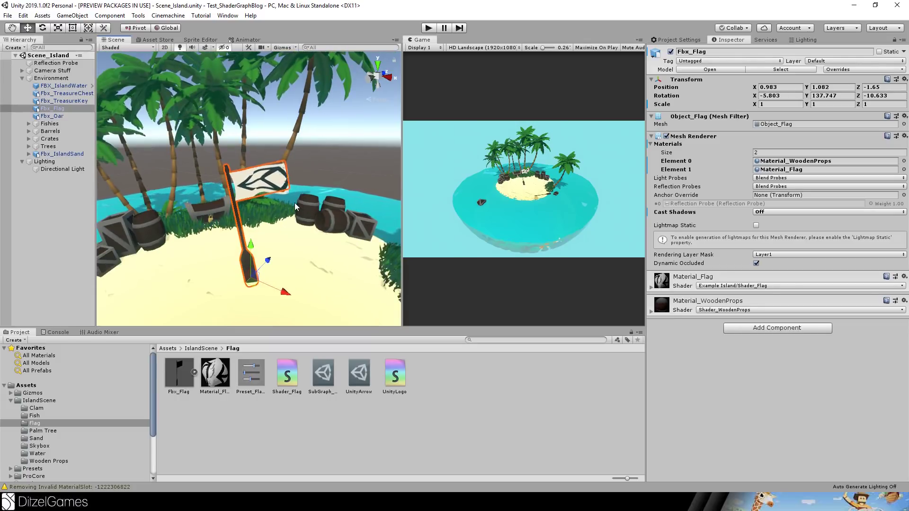